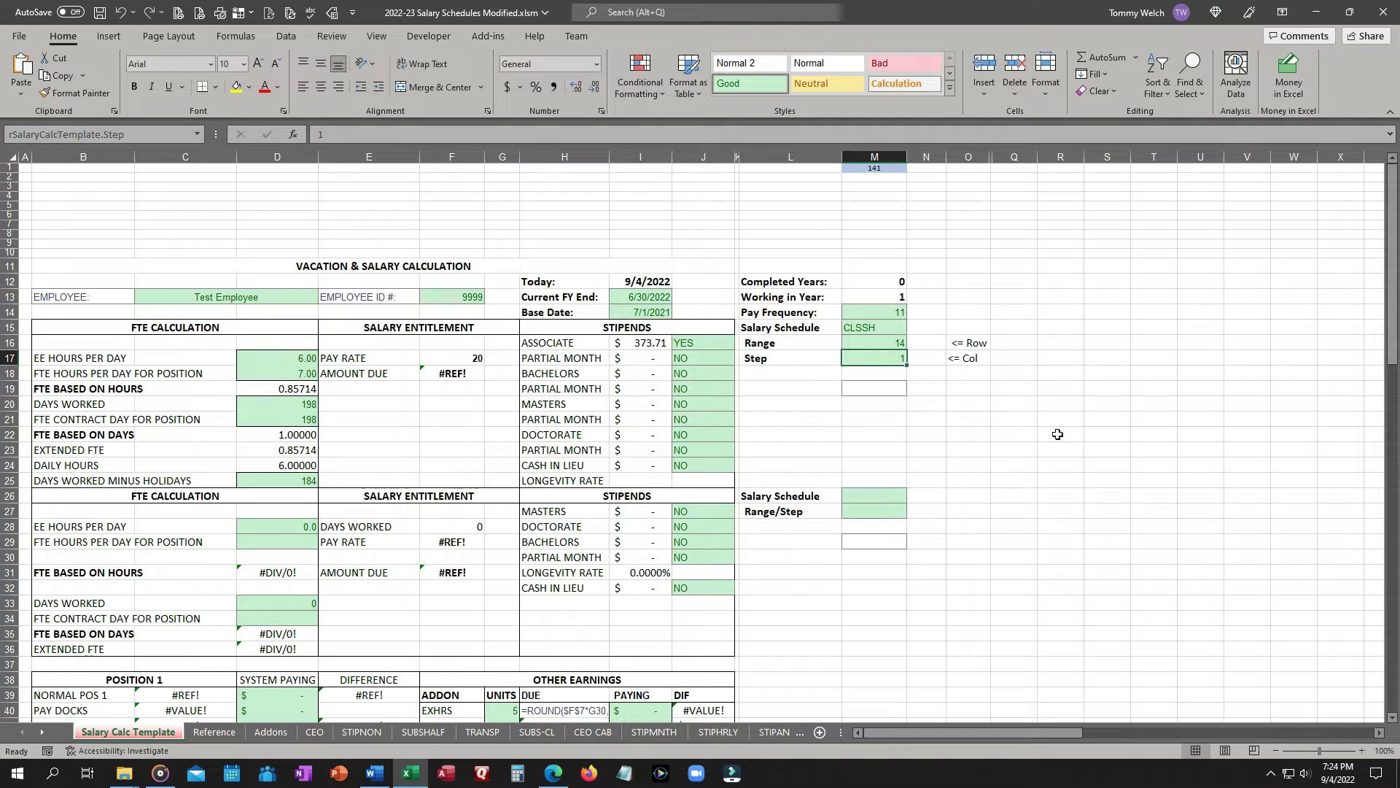
Review the Salary Schedule, Range and Step input cells and the list of tab and table names on the Reference sheet
{"action": "left_click", "coordinate": [893, 342]}
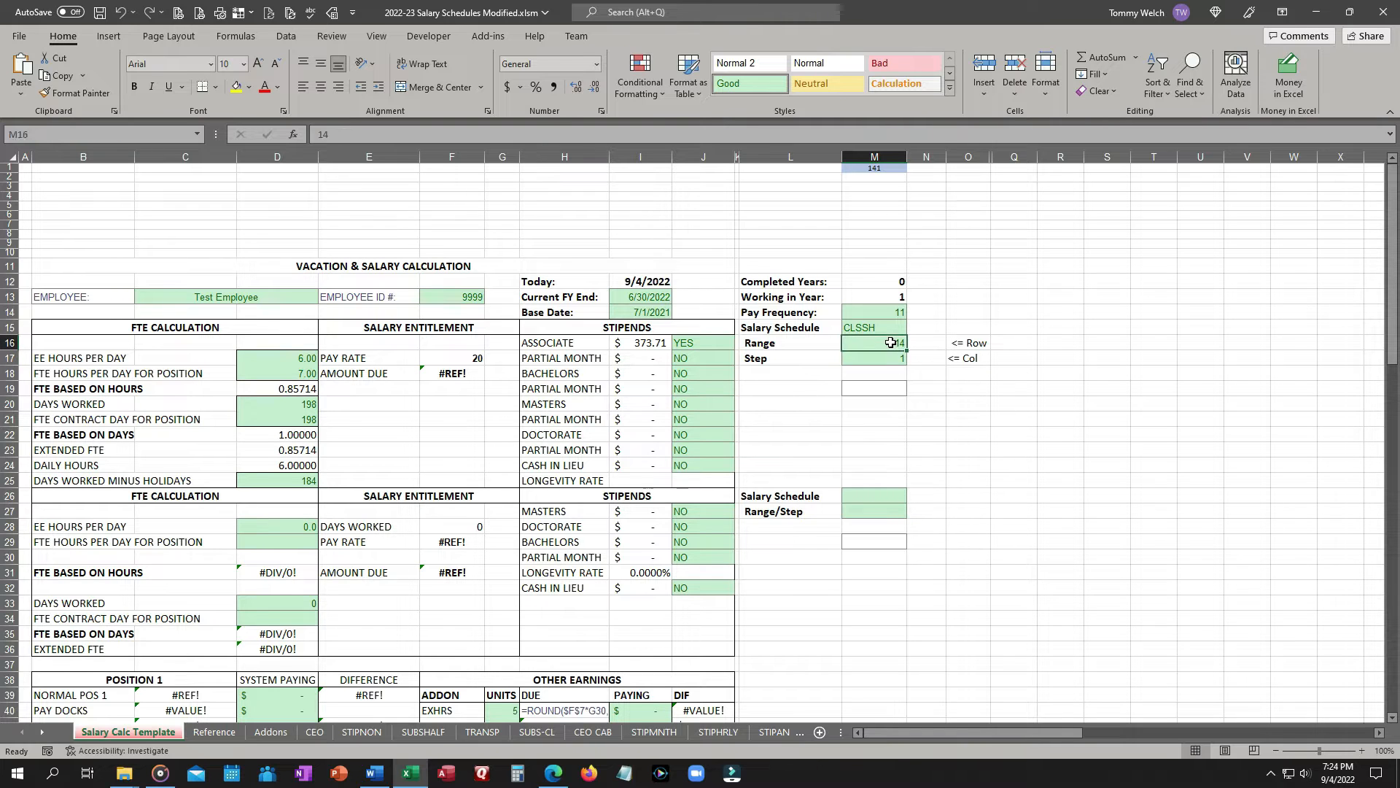
{"action": "left_click", "coordinate": [890, 324]}
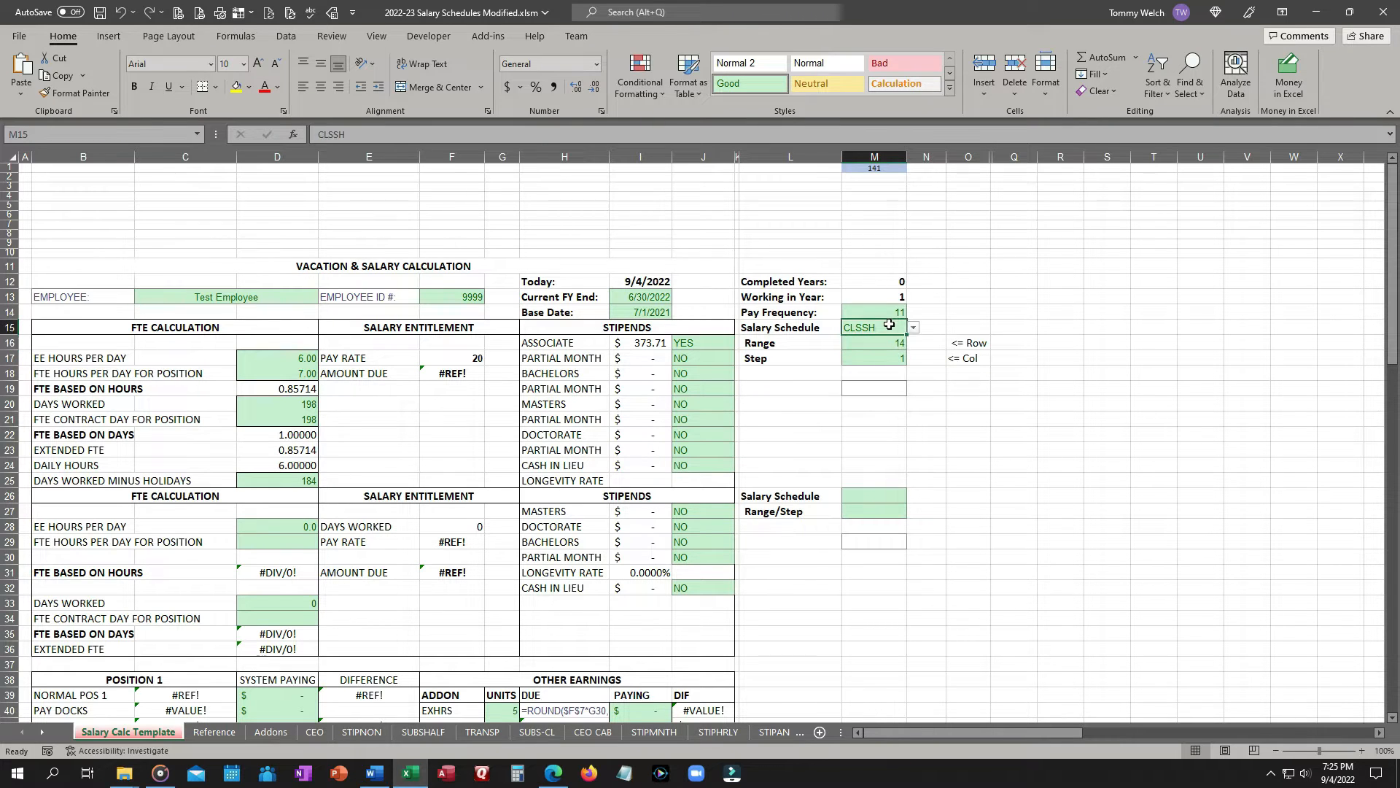
{"action": "left_click", "coordinate": [913, 330]}
{"action": "left_click", "coordinate": [914, 332]}
{"action": "left_click", "coordinate": [878, 345]}
{"action": "left_click", "coordinate": [878, 361]}
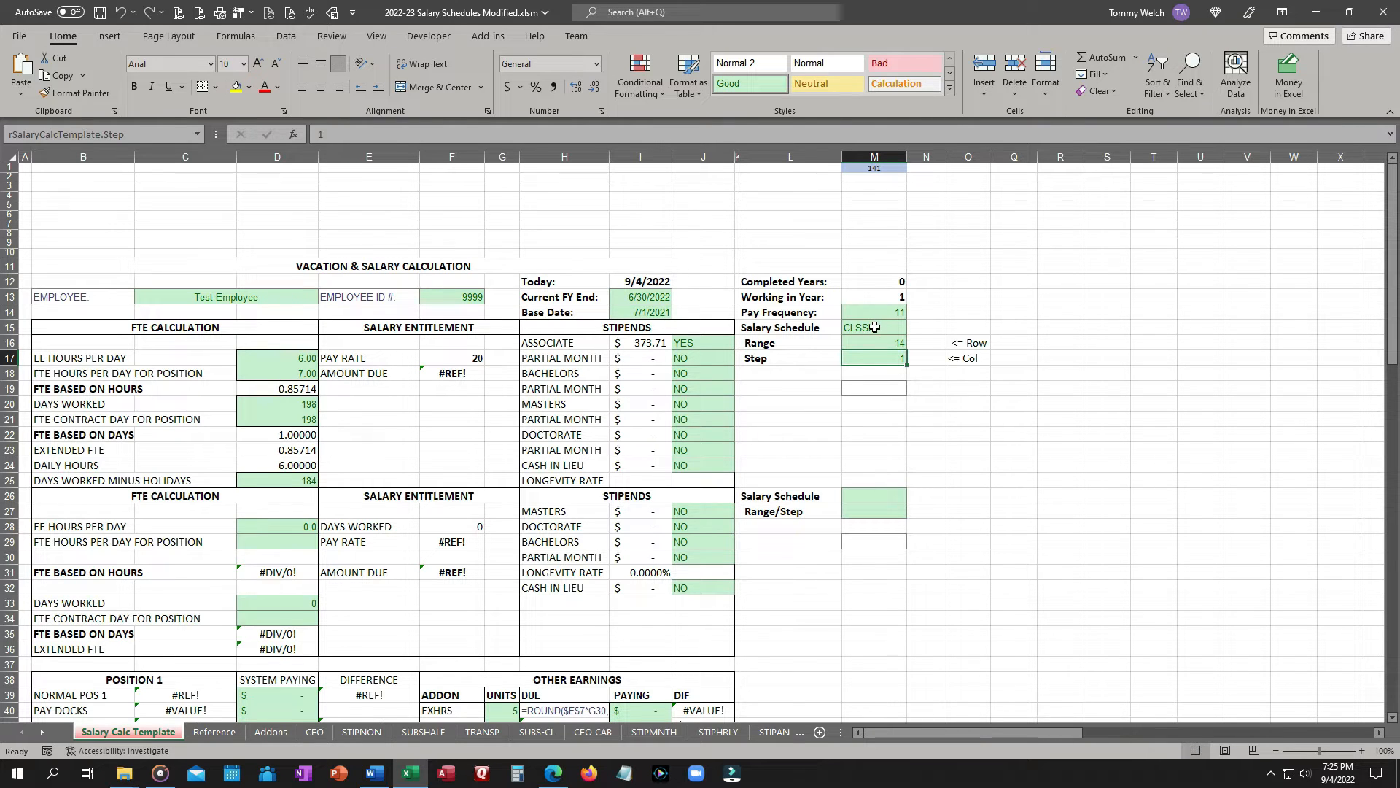
{"action": "left_click", "coordinate": [874, 327]}
{"action": "left_click", "coordinate": [891, 343]}
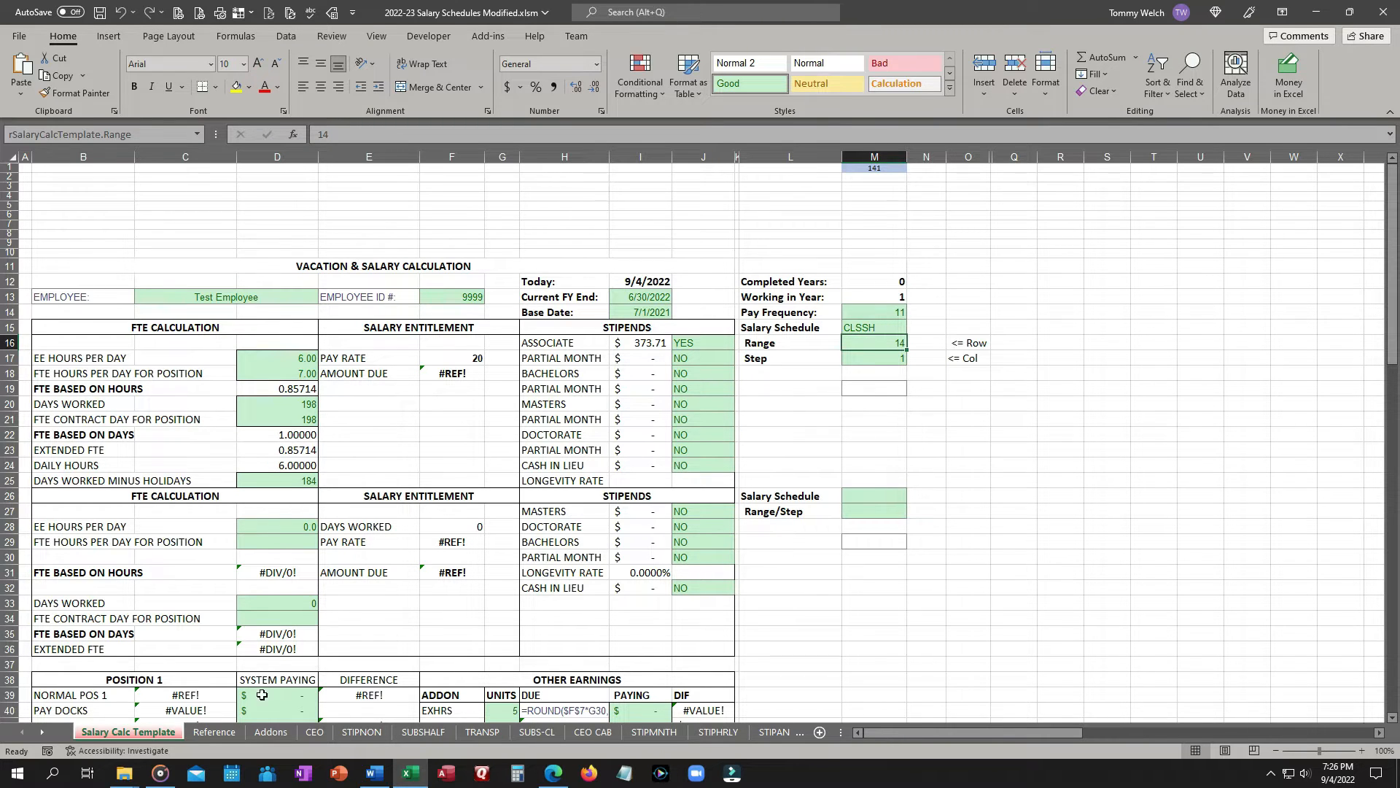
{"action": "left_click", "coordinate": [209, 733]}
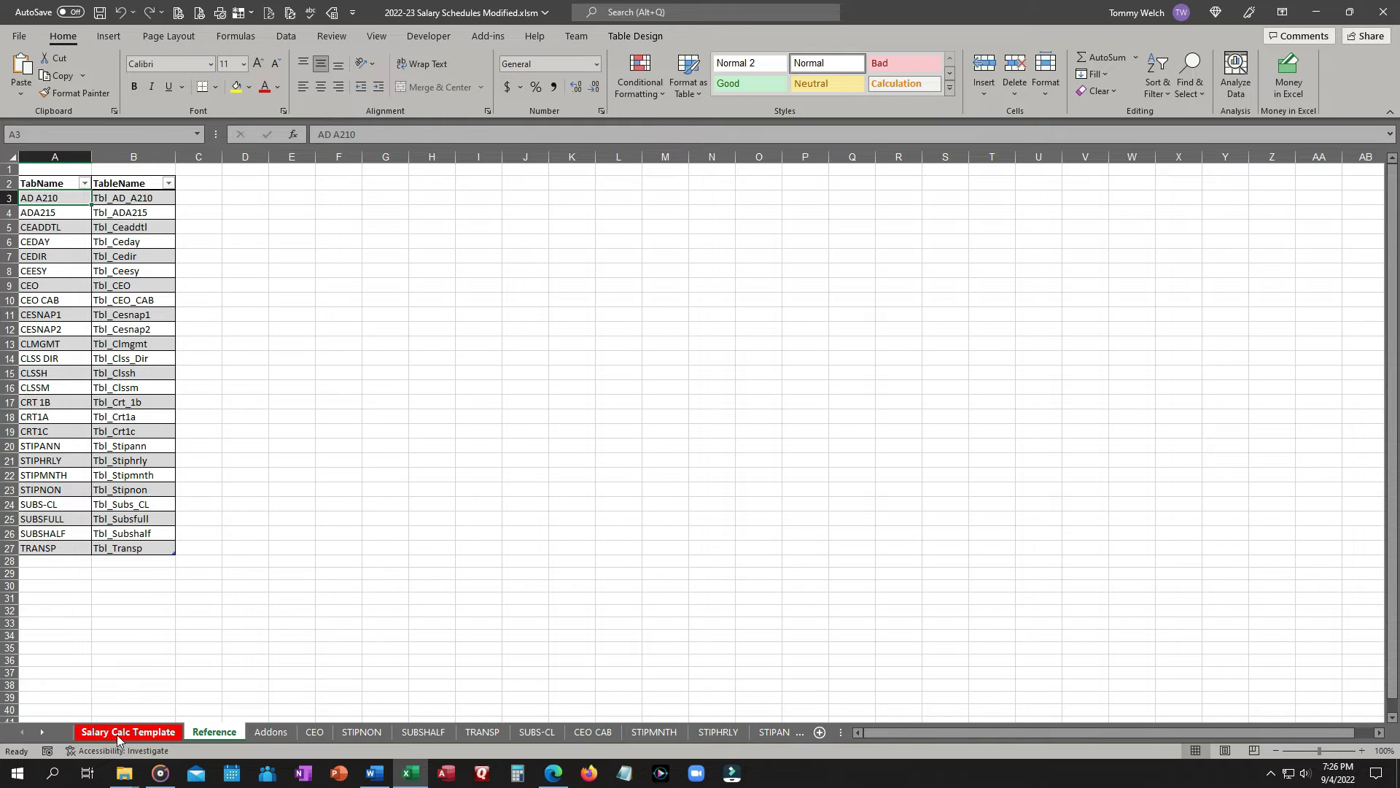
{"action": "left_click", "coordinate": [119, 733]}
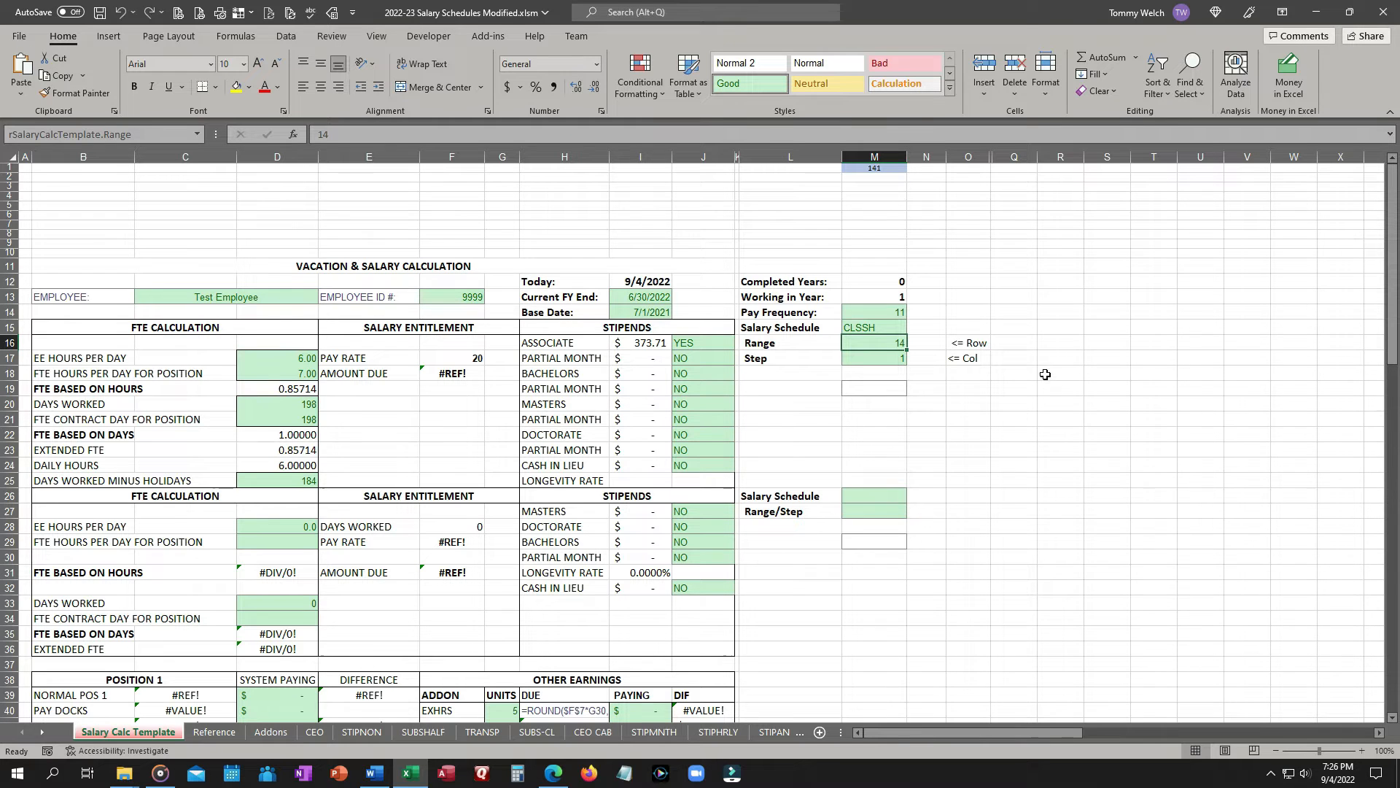
Fill cell M2 on the Salary Calc Template sheet light blue and add borders to cells M1:M2
{"action": "left_click", "coordinate": [875, 178]}
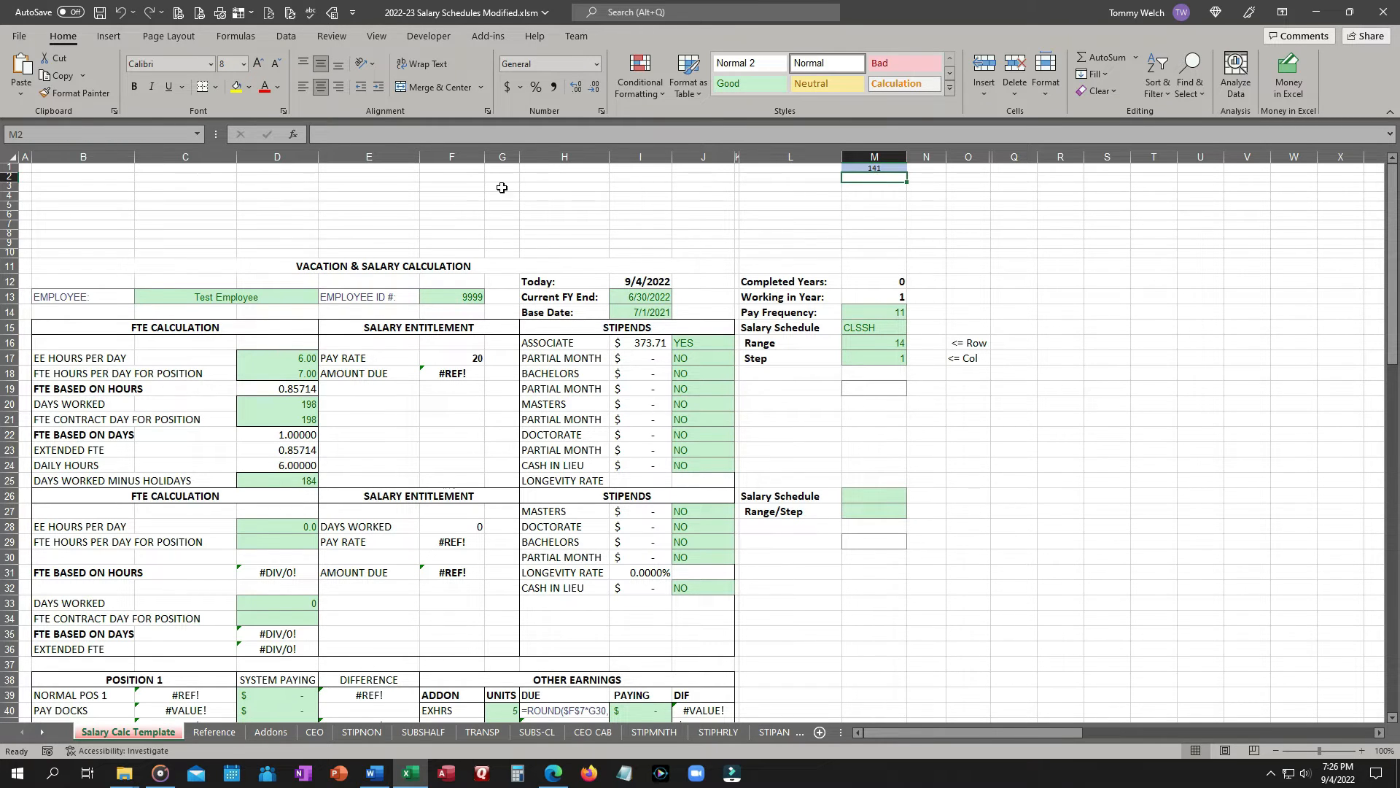
{"action": "left_click", "coordinate": [249, 86]}
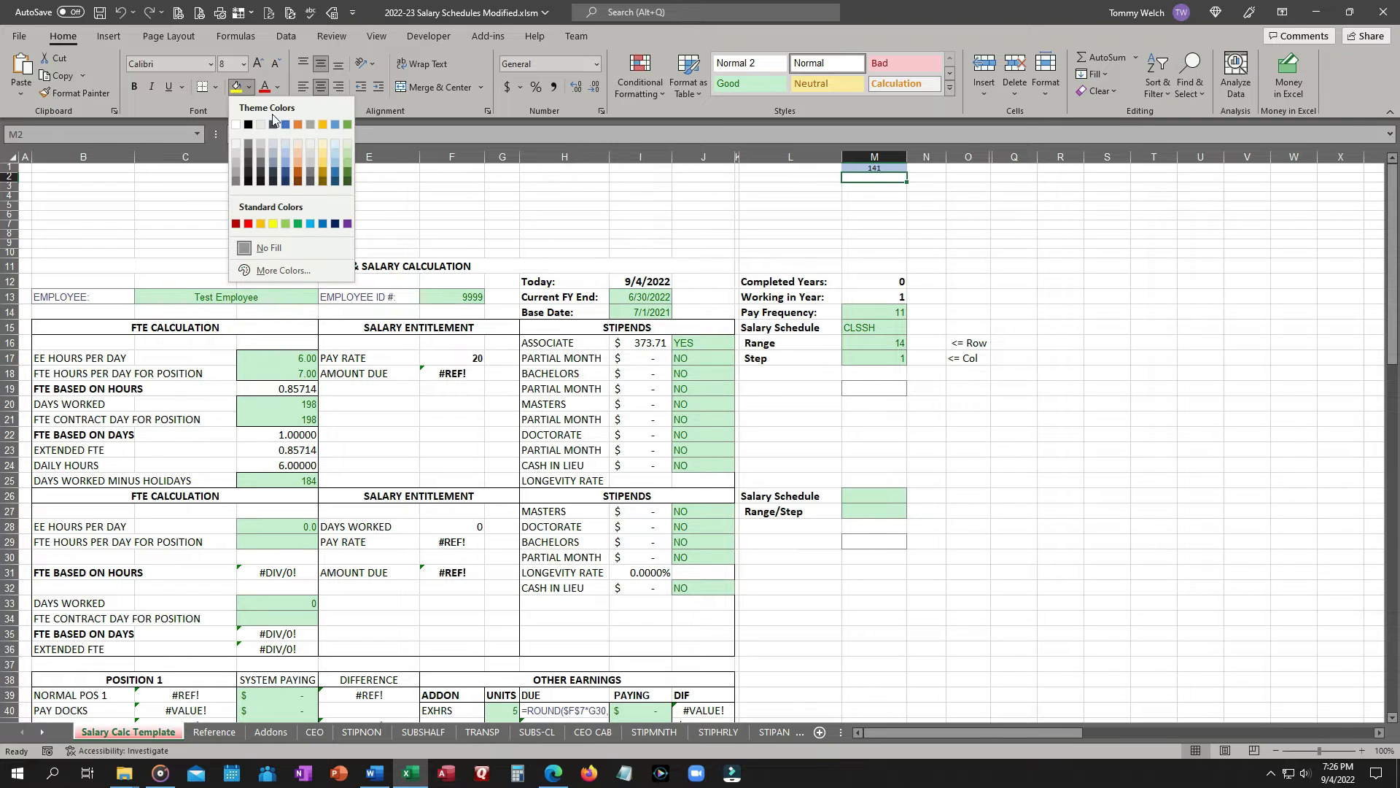
{"action": "left_click", "coordinate": [283, 154]}
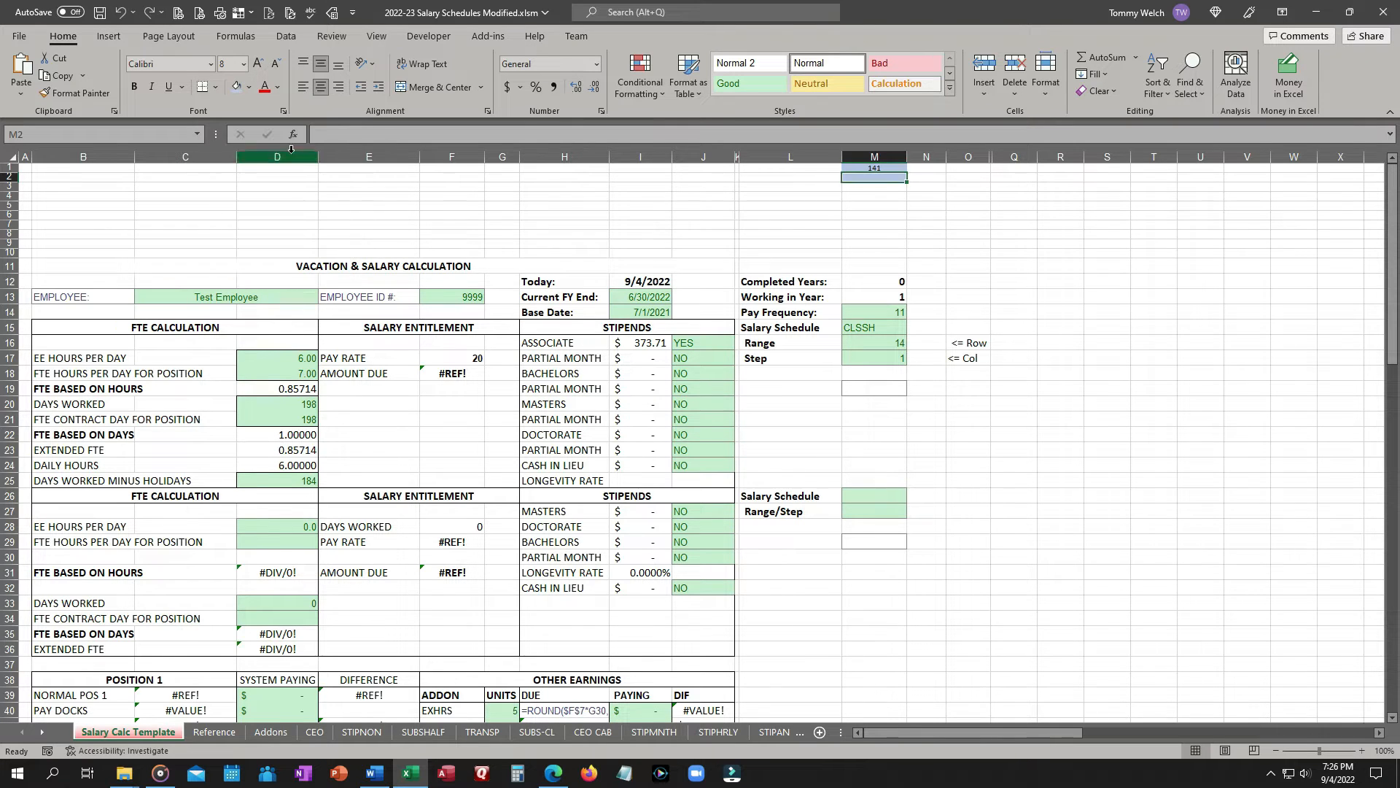
{"action": "left_click_drag", "start_coordinate": [880, 168], "coordinate": [881, 176]}
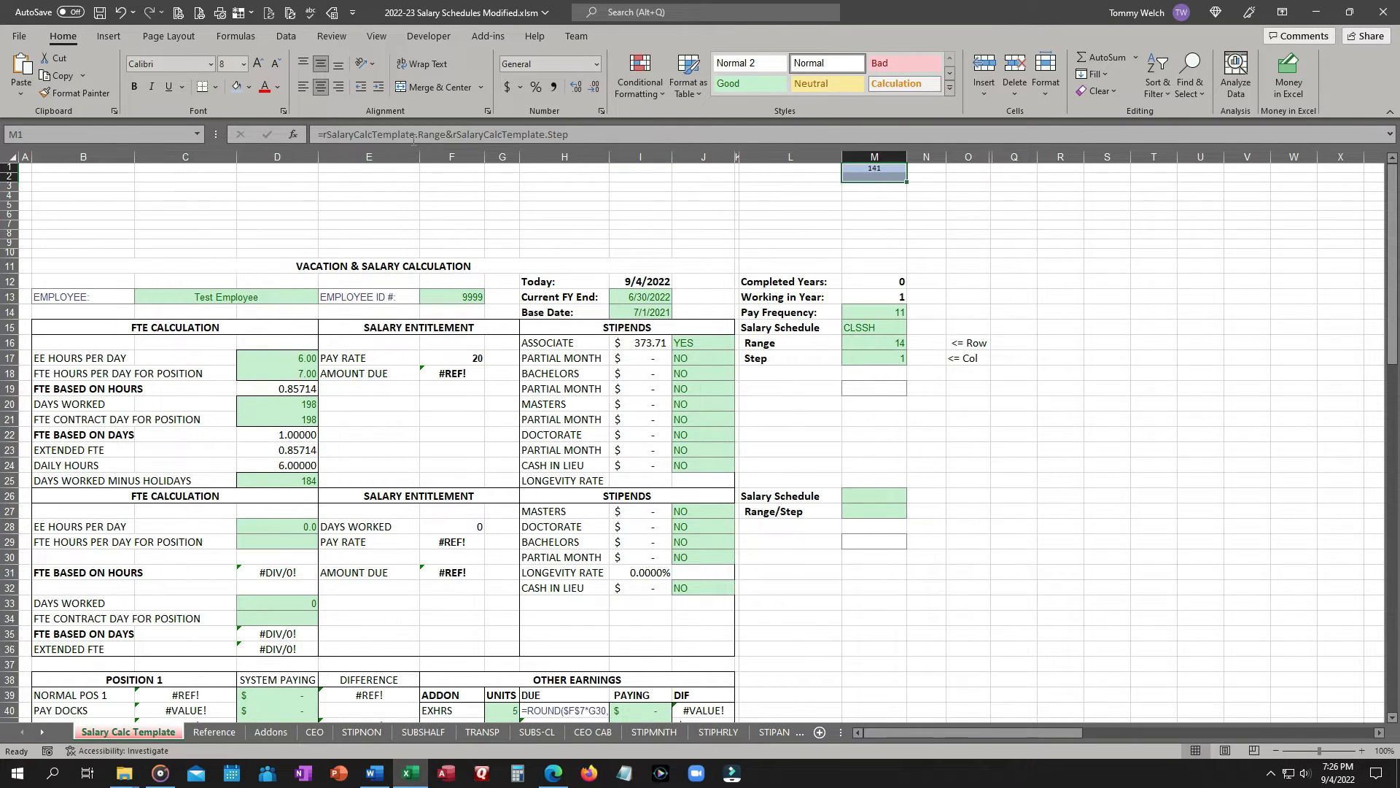
{"action": "left_click", "coordinate": [217, 88]}
{"action": "left_click", "coordinate": [228, 232]}
Start an XLOOKUP formula in M2 with M15 as lookup value and tbl_TabNames[TabName] from the Reference sheet as lookup array
{"action": "left_click", "coordinate": [851, 180]}
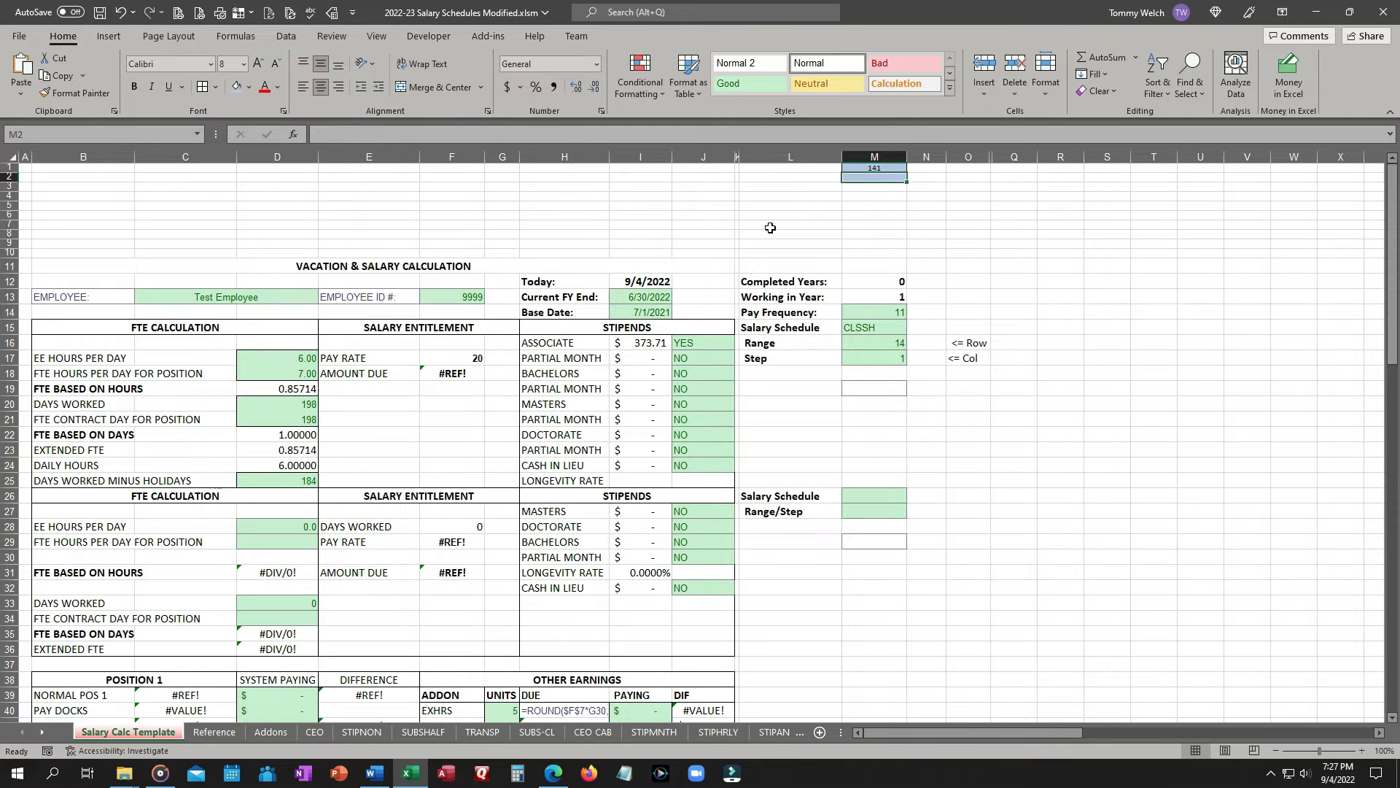
{"action": "left_click", "coordinate": [385, 135]}
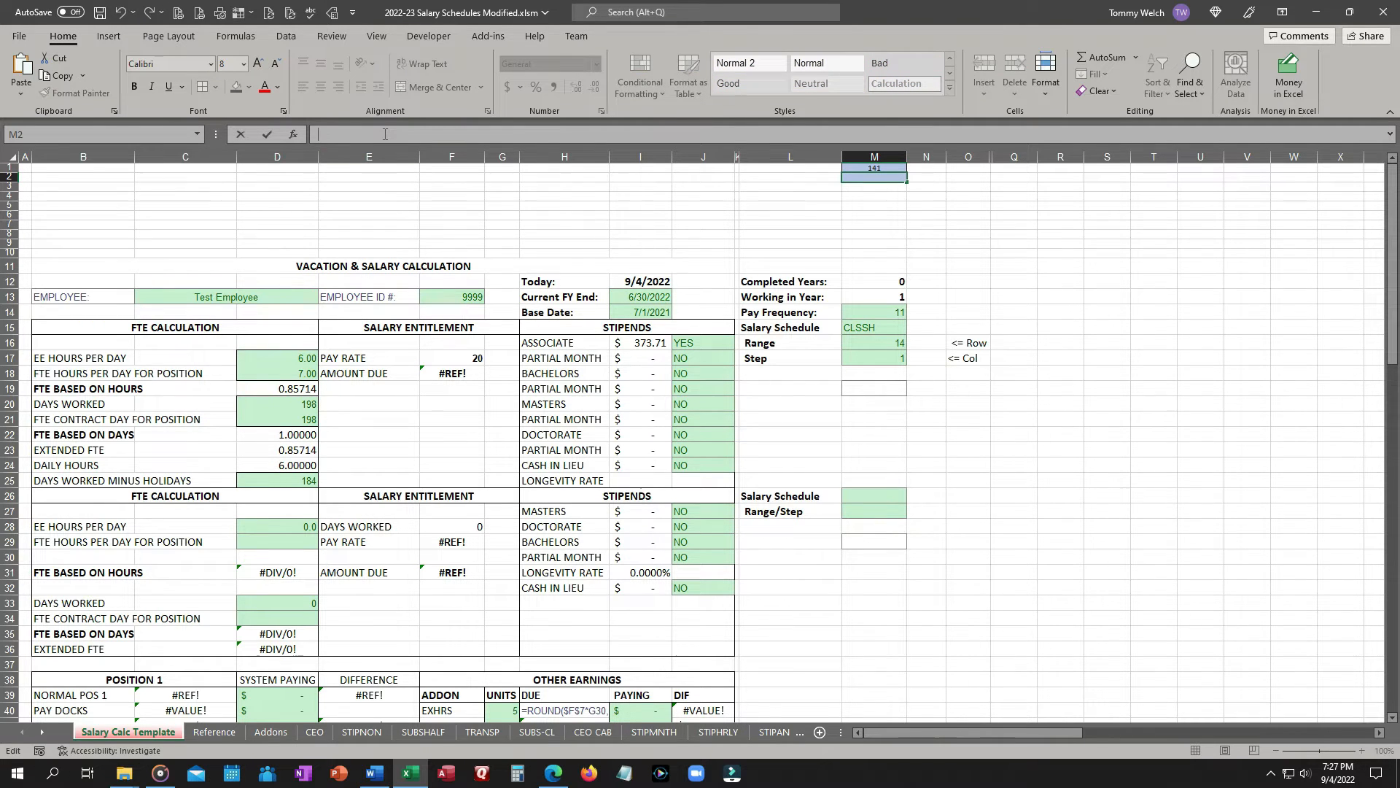
{"action": "type", "text": "=xlo"}
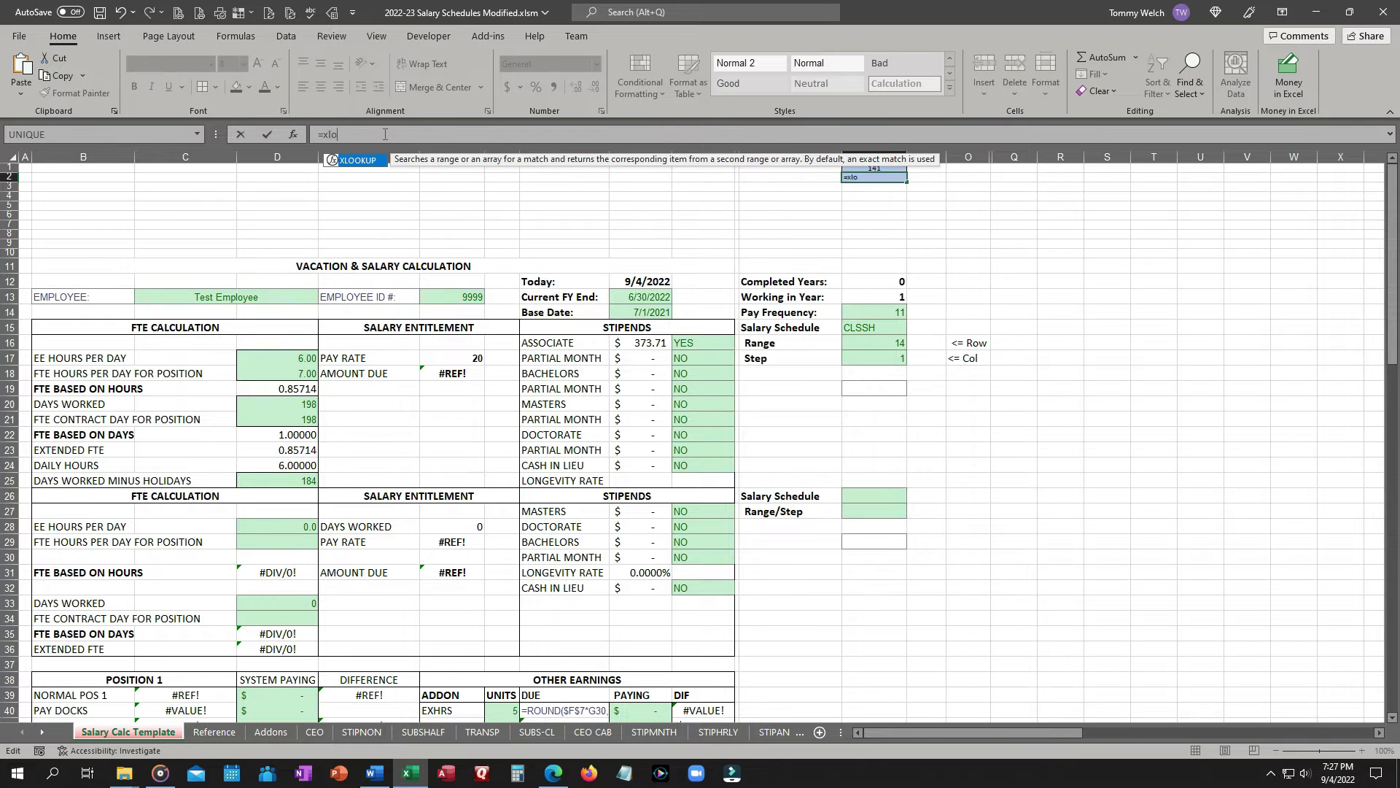
{"action": "key", "text": "Tab"}
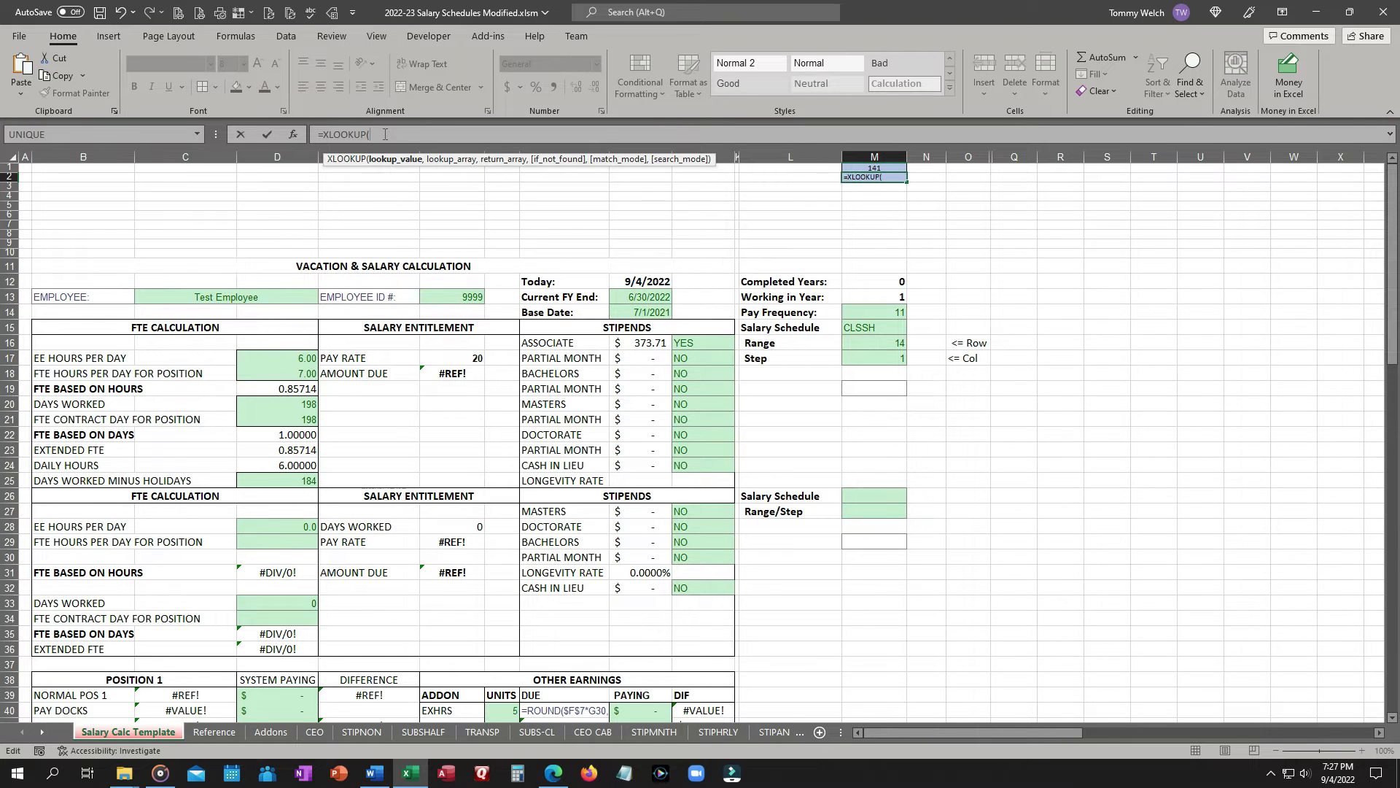
{"action": "left_click", "coordinate": [884, 330]}
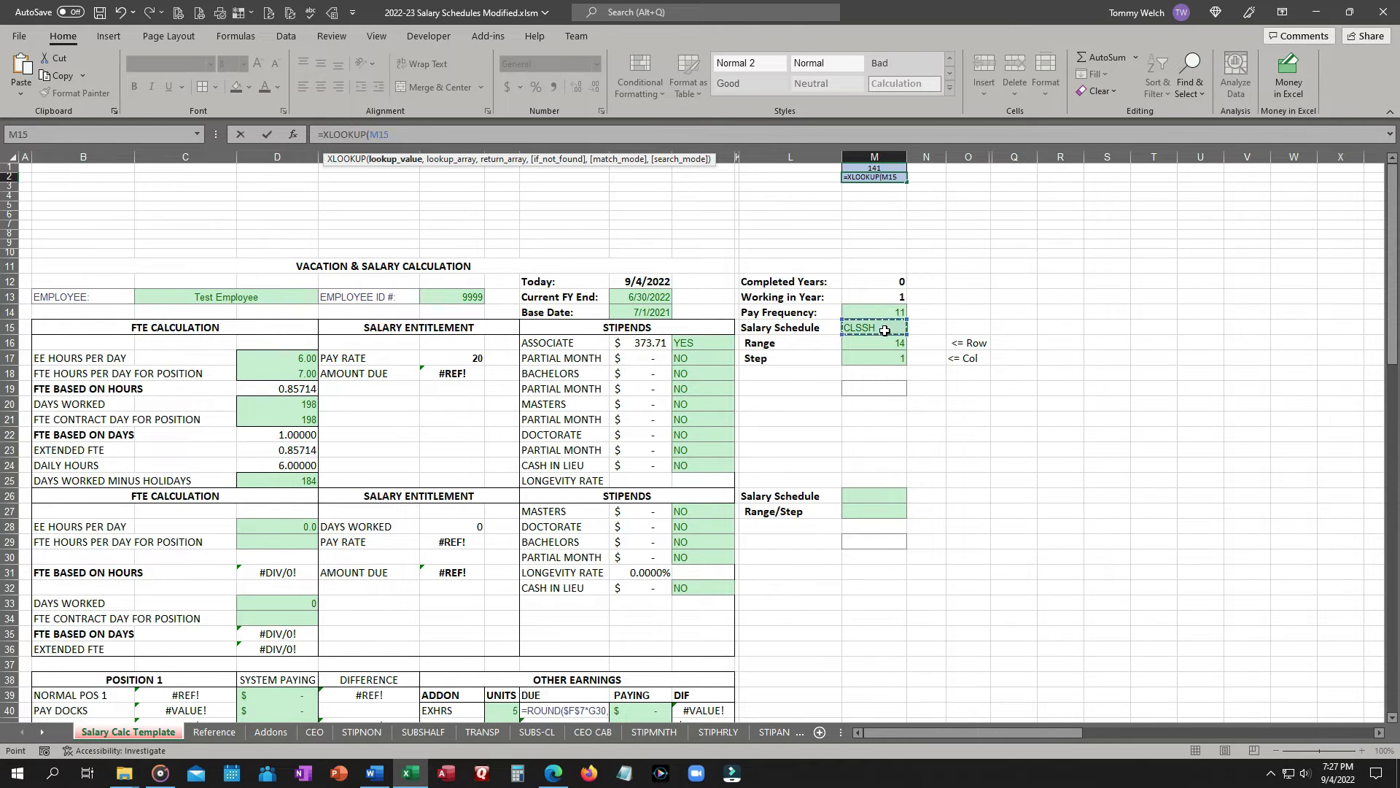
{"action": "type", "text": ","}
{"action": "left_click", "coordinate": [212, 732]}
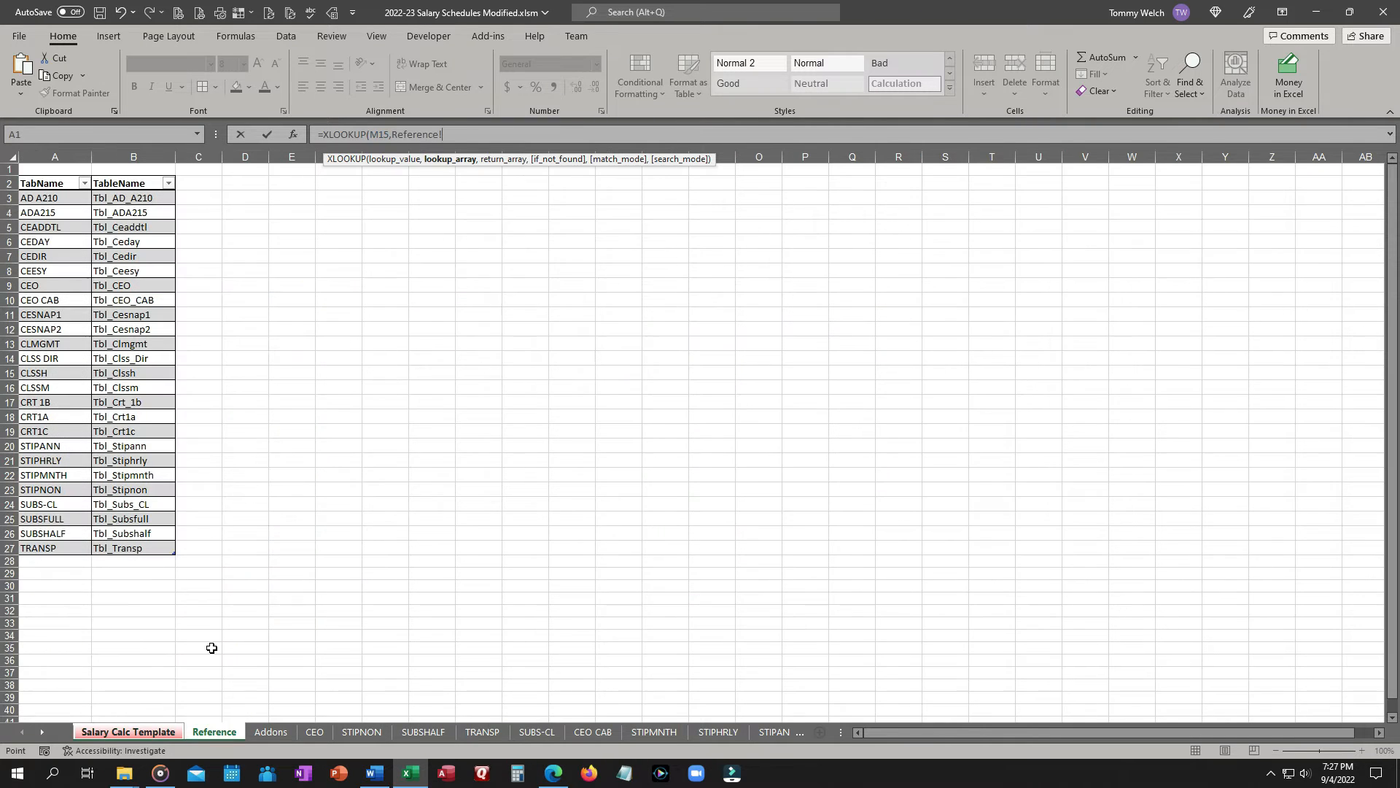
{"action": "left_click_drag", "start_coordinate": [46, 197], "coordinate": [46, 550]}
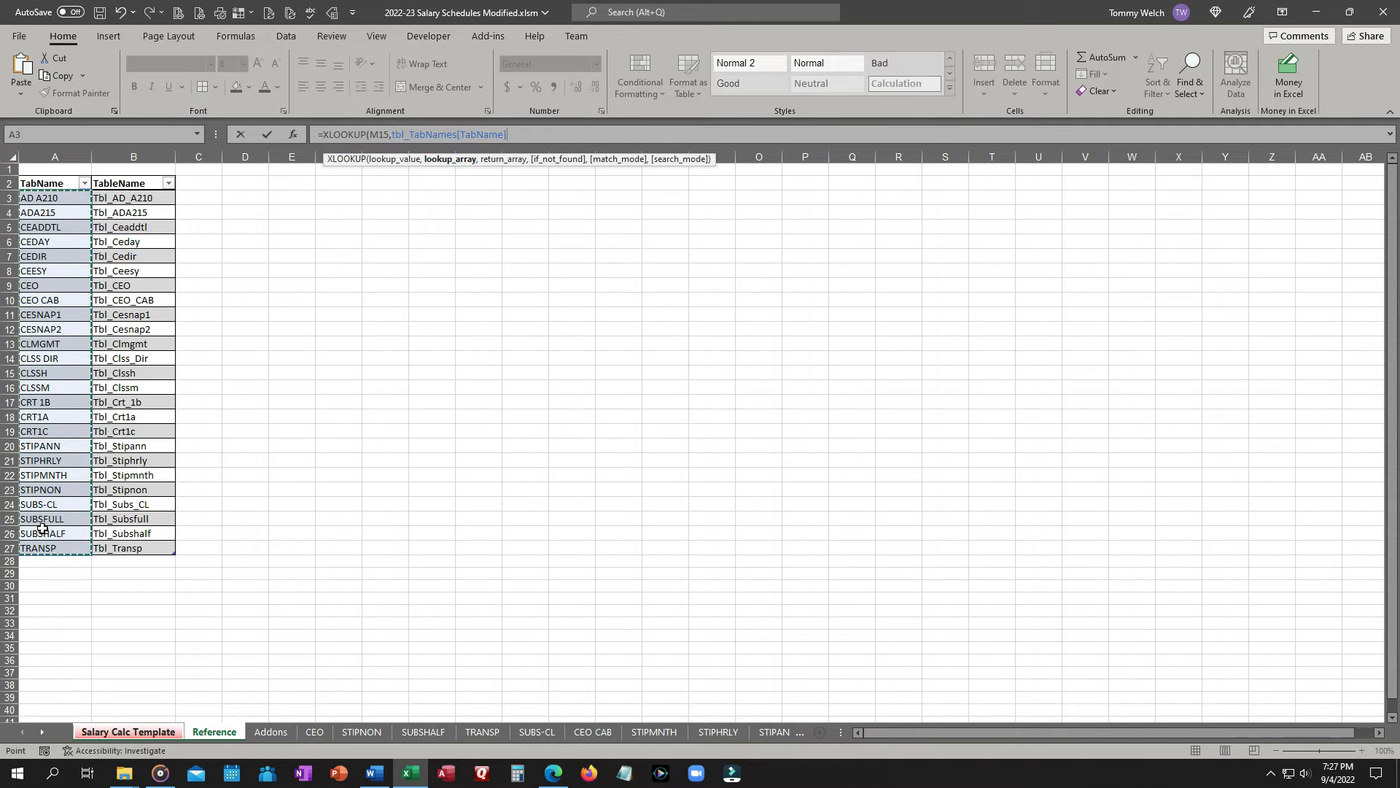
Complete the XLOOKUP with tbl_TabNames[TableName] as return array, "Error" when not found and match mode 0
{"action": "type", "text": ","}
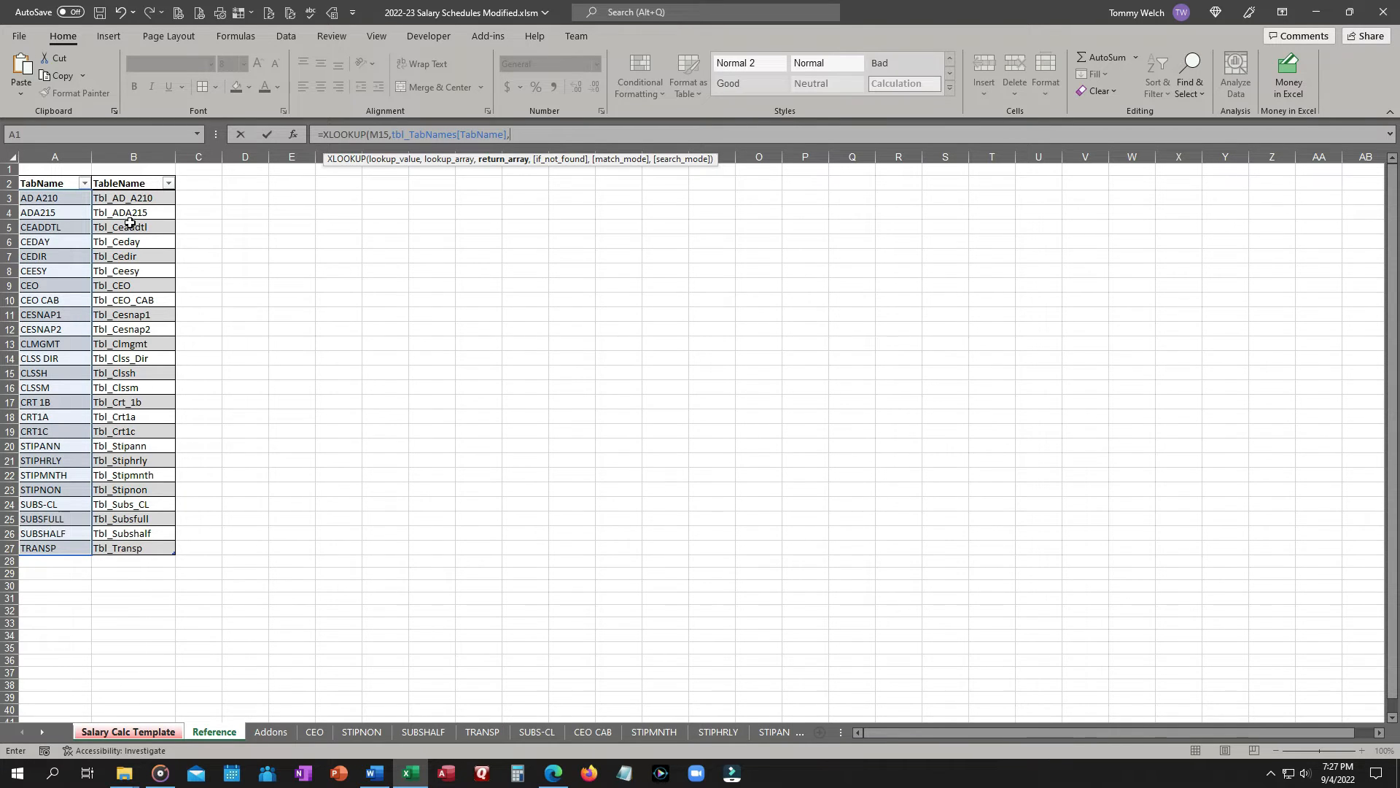
{"action": "left_click_drag", "start_coordinate": [129, 198], "coordinate": [134, 548]}
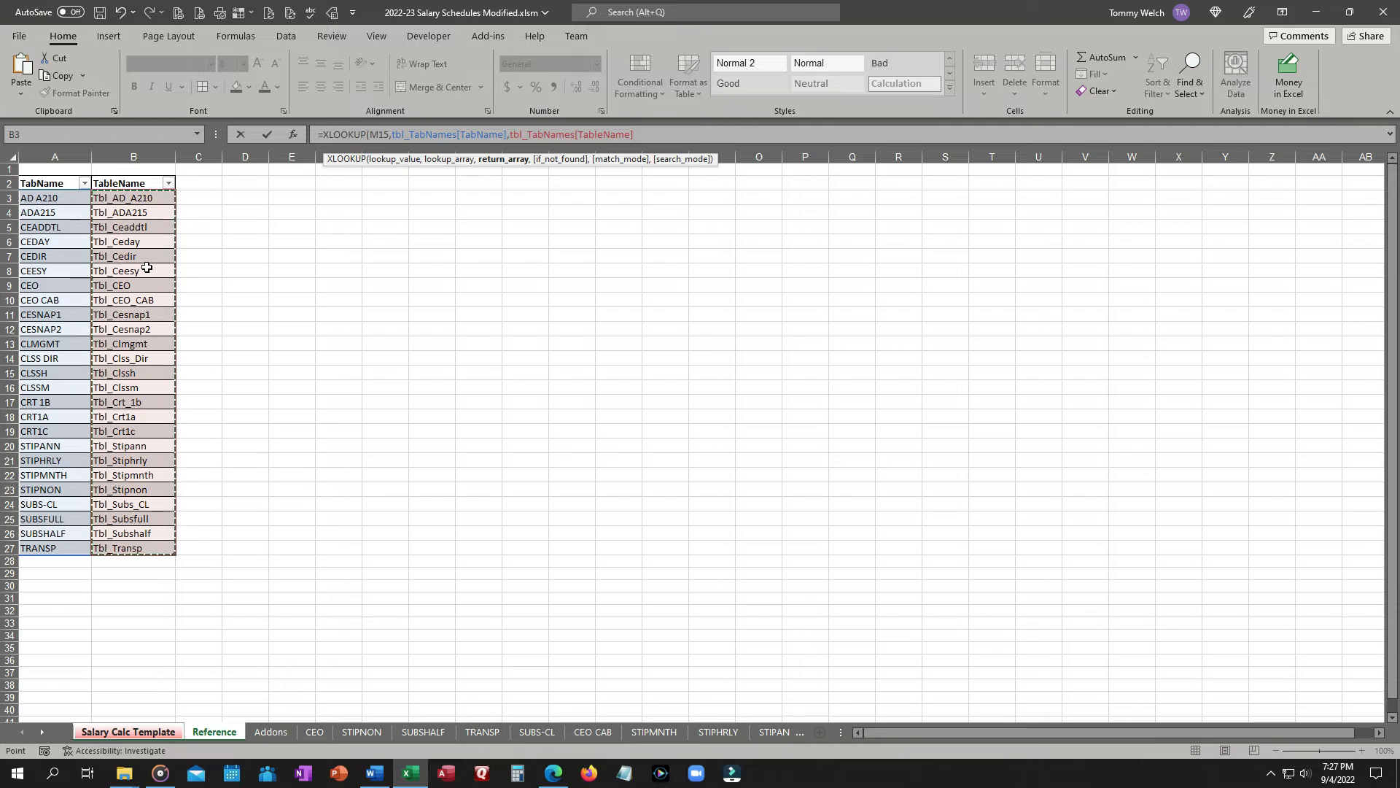
{"action": "type", "text": ",\"Error\""}
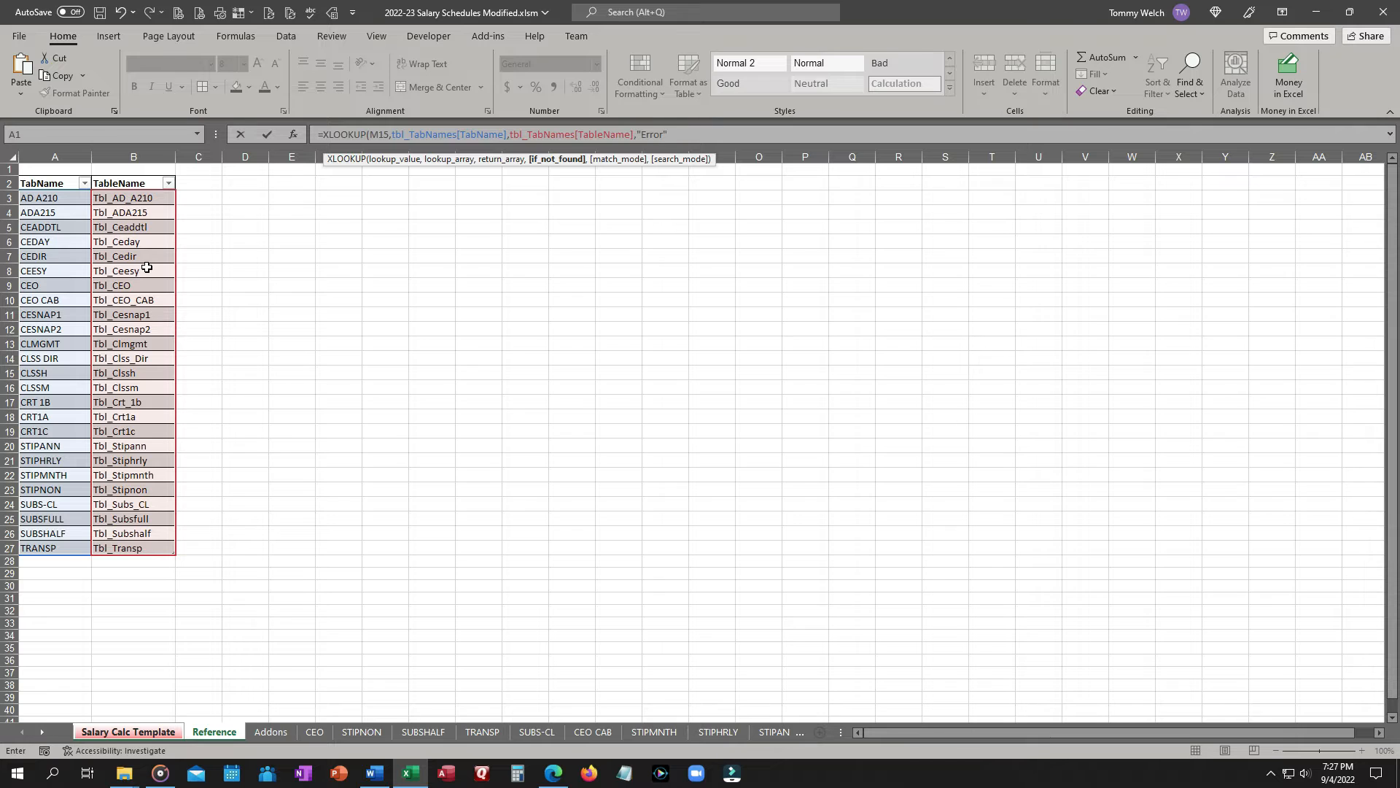
{"action": "type", "text": ",0)"}
{"action": "key", "text": "Return"}
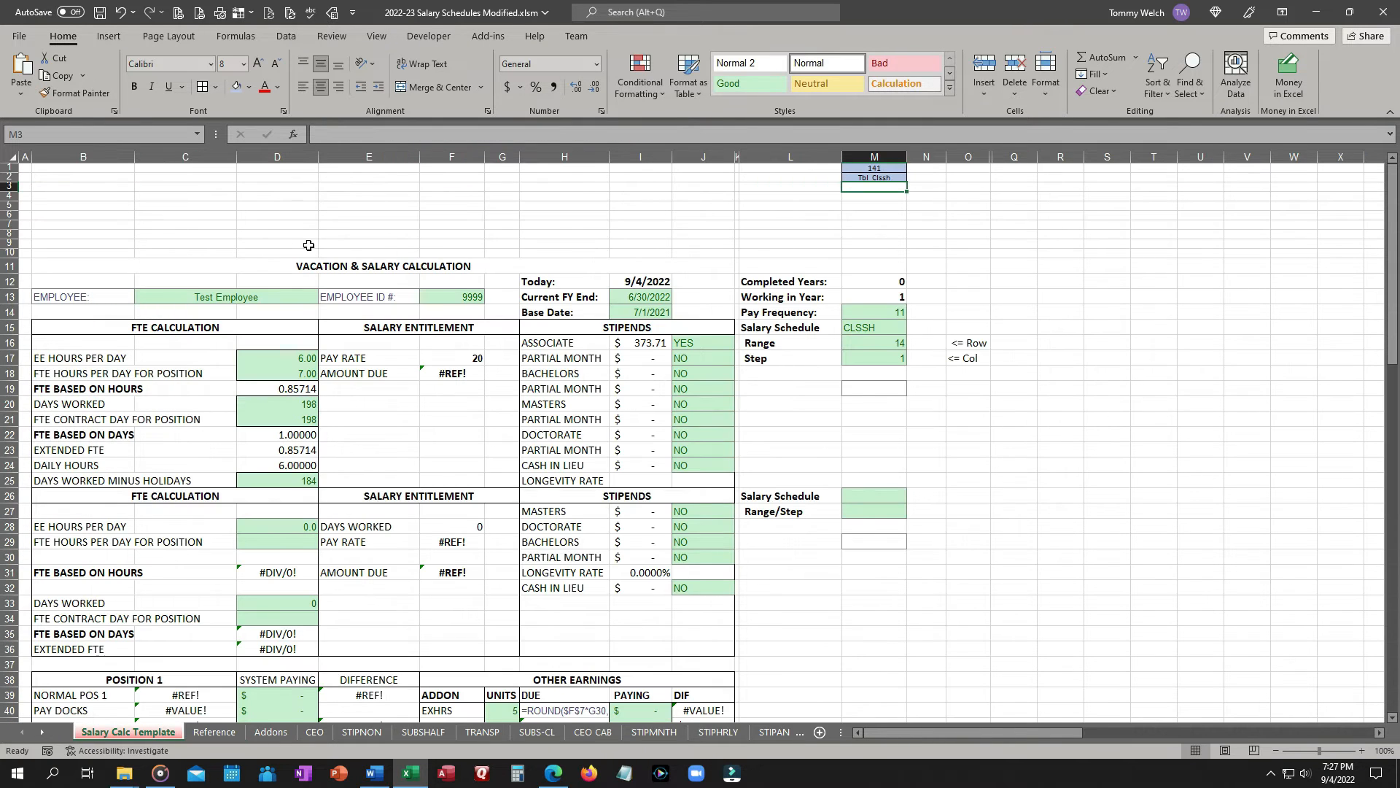
Name cell M2 with the XLOOKUP formula rSalaryCalcTemplate.SalaryTableSelected
{"action": "left_click", "coordinate": [978, 217]}
{"action": "left_click", "coordinate": [878, 179]}
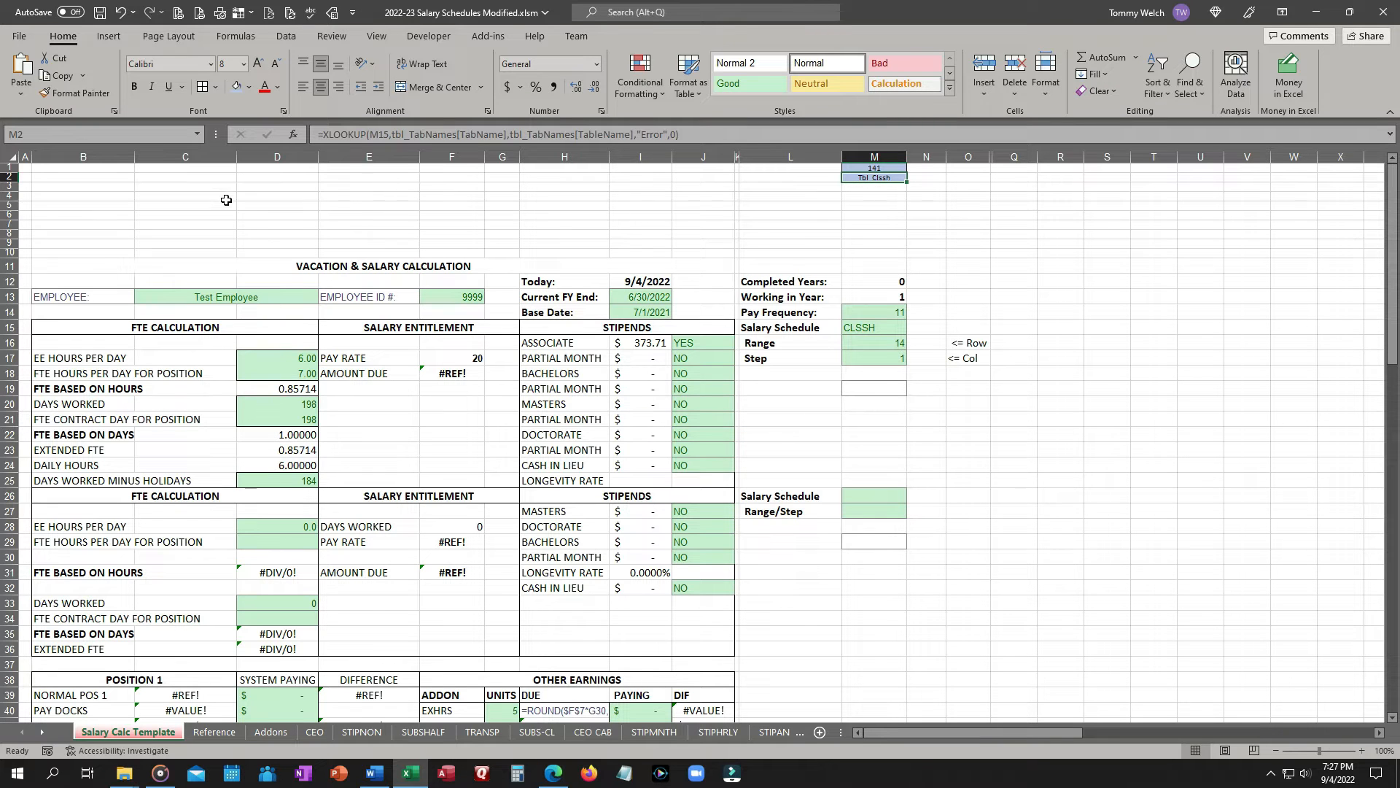
{"action": "left_click", "coordinate": [95, 135]}
{"action": "type", "text": "rSalarySc"}
{"action": "key", "text": "BackSpace"}
{"action": "key", "text": "BackSpace"}
{"action": "type", "text": "CalcTemplate"}
{"action": "type", "text": ".TableSelected"}
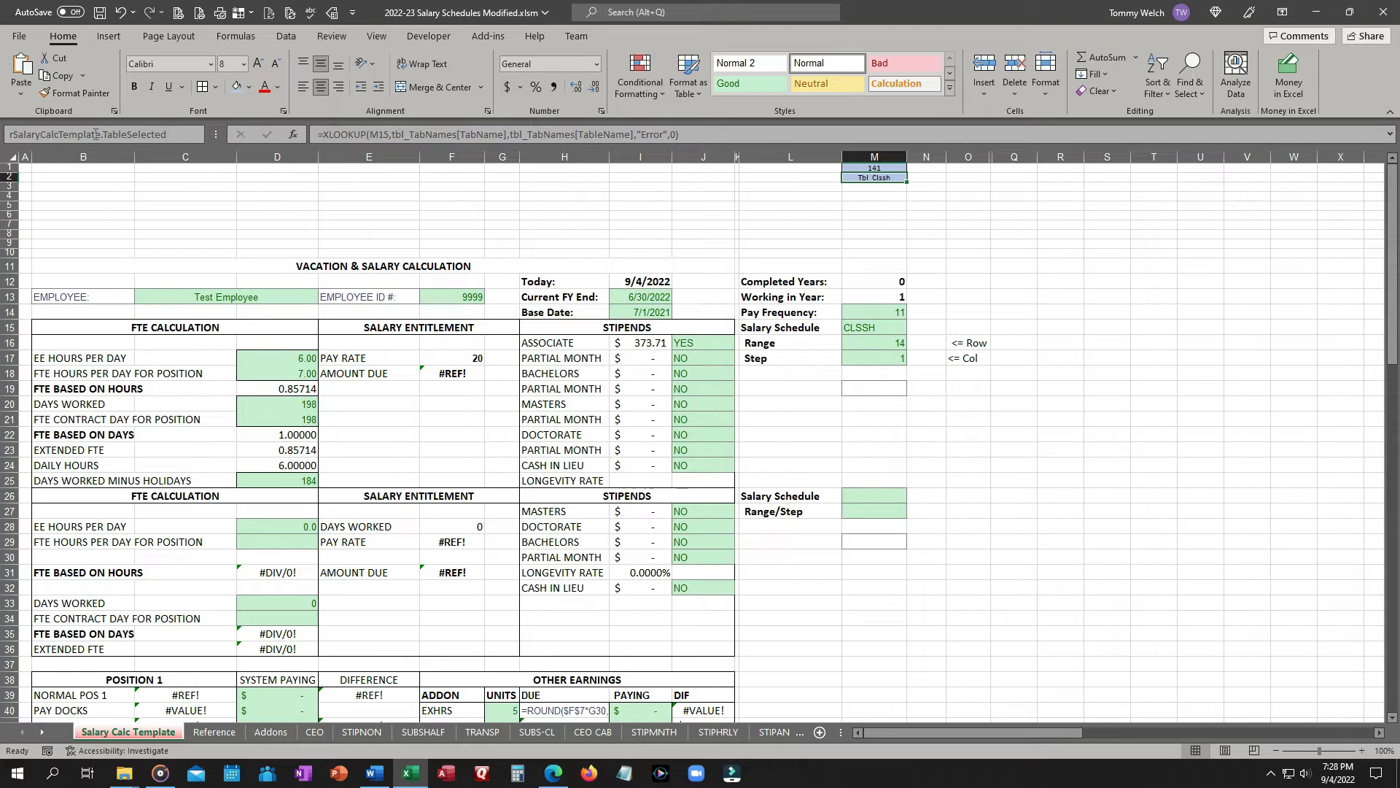
{"action": "left_click", "coordinate": [103, 134]}
{"action": "type", "text": "Salary"}
{"action": "key", "text": "Return"}
Enter the headings Row in D2 and Col in F2 on the Reference sheet
{"action": "left_click", "coordinate": [215, 732]}
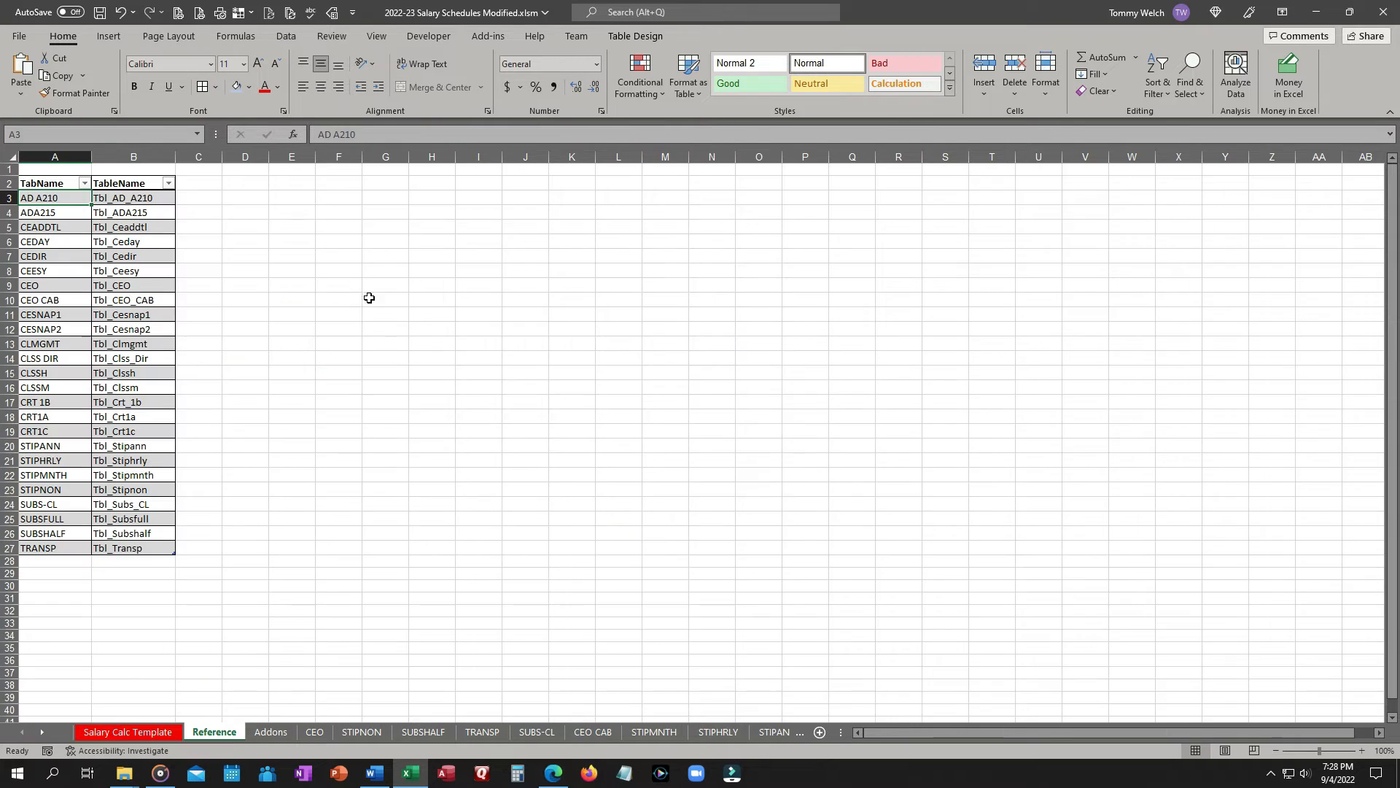
{"action": "left_click", "coordinate": [257, 186]}
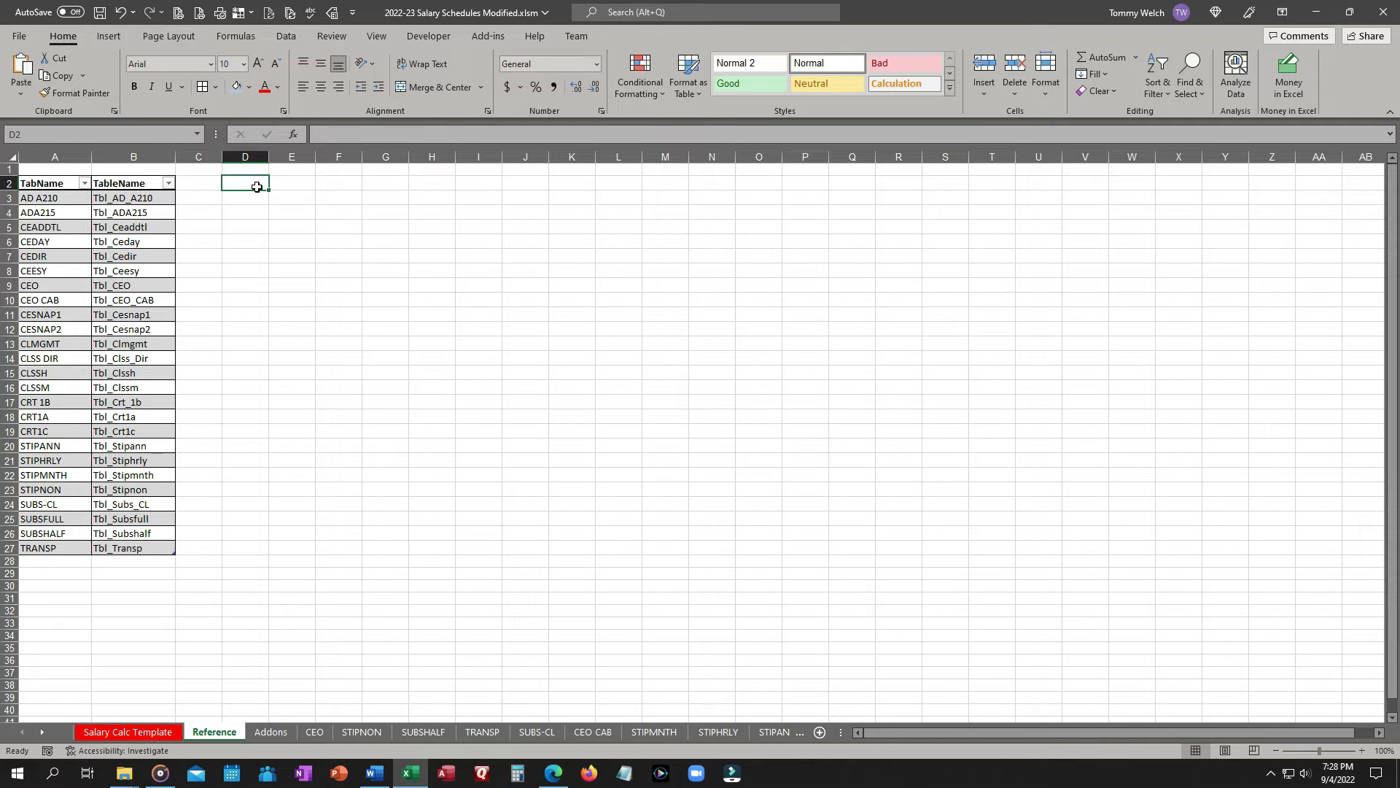
{"action": "type", "text": "Row"}
{"action": "key", "text": "Tab"}
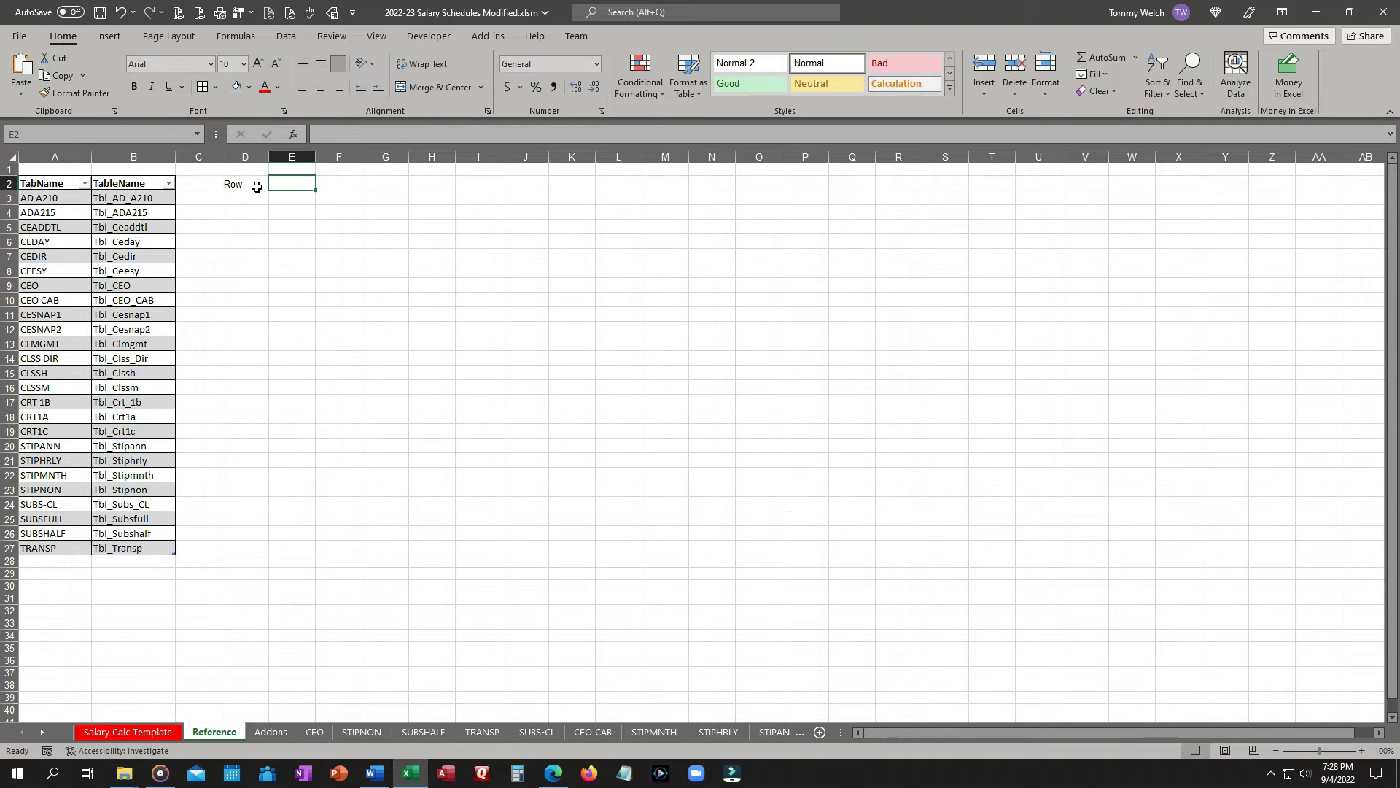
{"action": "key", "text": "Tab"}
{"action": "type", "text": "Col"}
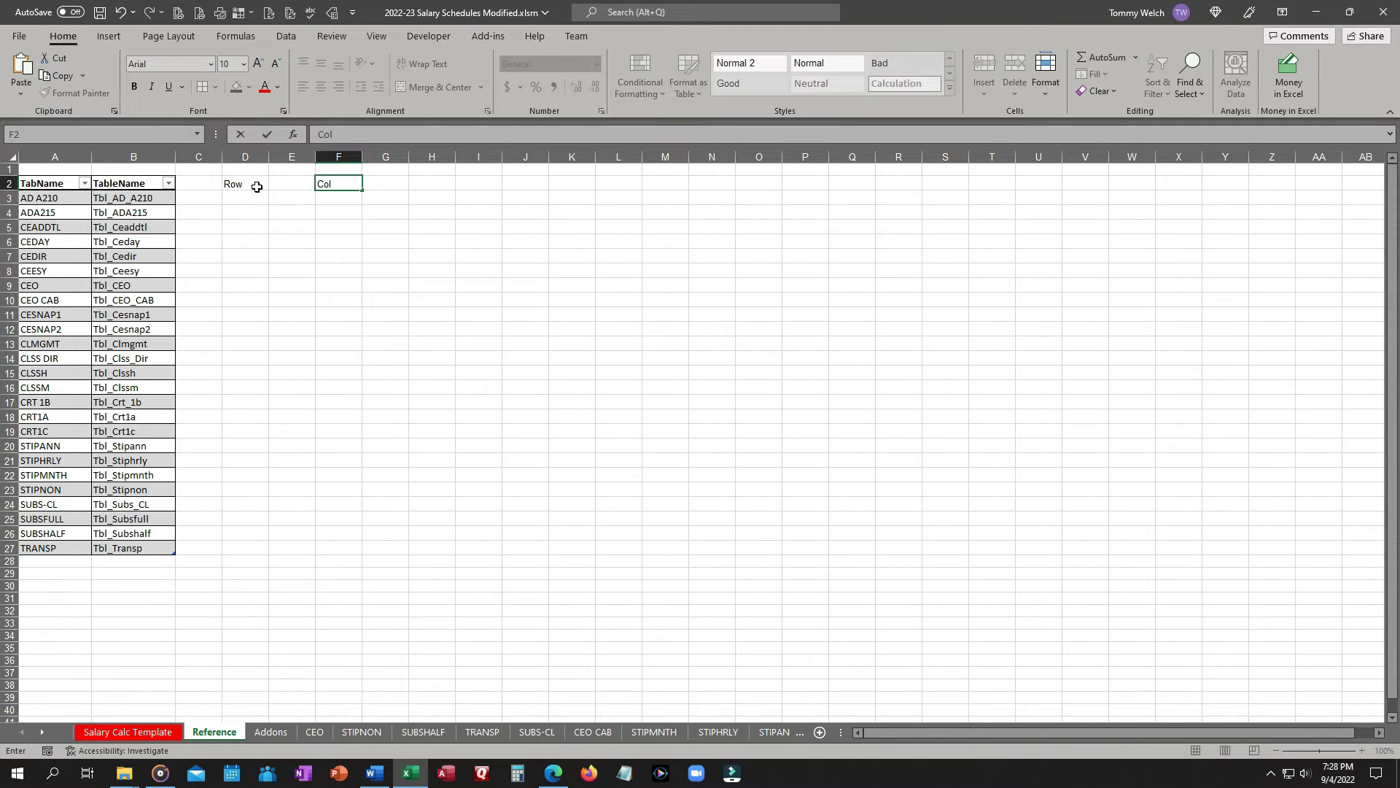
{"action": "key", "text": "Return"}
{"action": "left_click", "coordinate": [250, 184]}
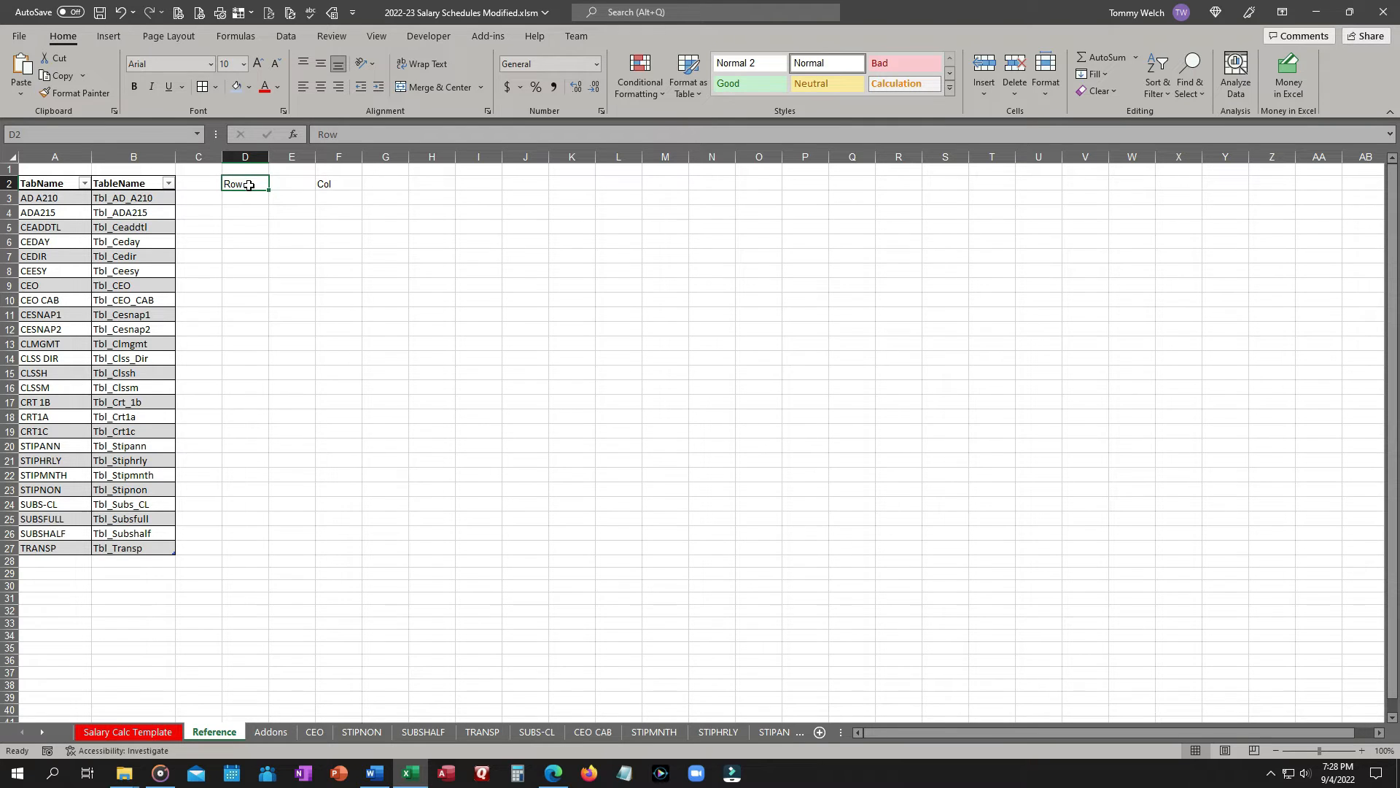
Start an INDIRECT formula in D3 of the Reference sheet with rSalaryCalcTemplate.SalaryTableSelected as the reference text
{"action": "left_click", "coordinate": [152, 733]}
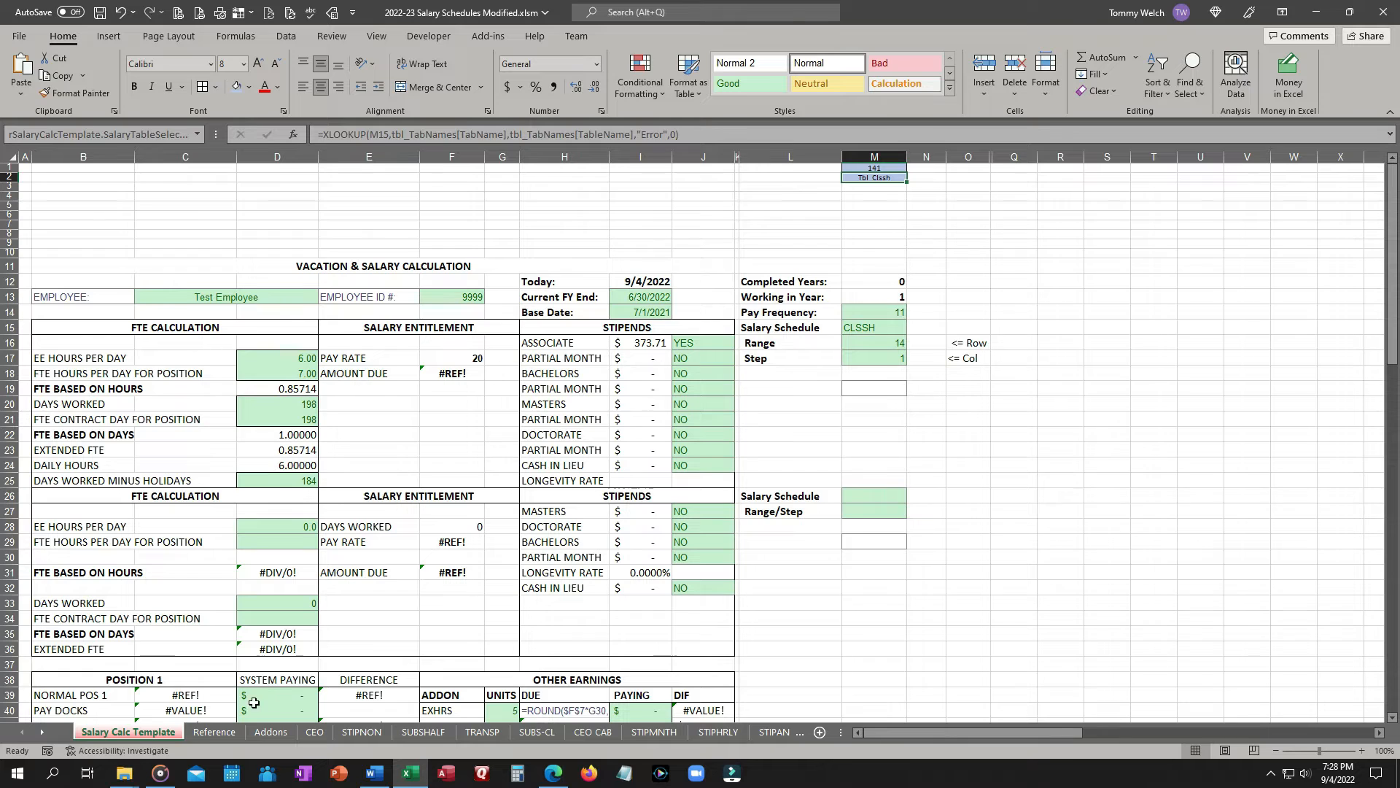
{"action": "left_click", "coordinate": [210, 733]}
{"action": "left_click", "coordinate": [252, 200]}
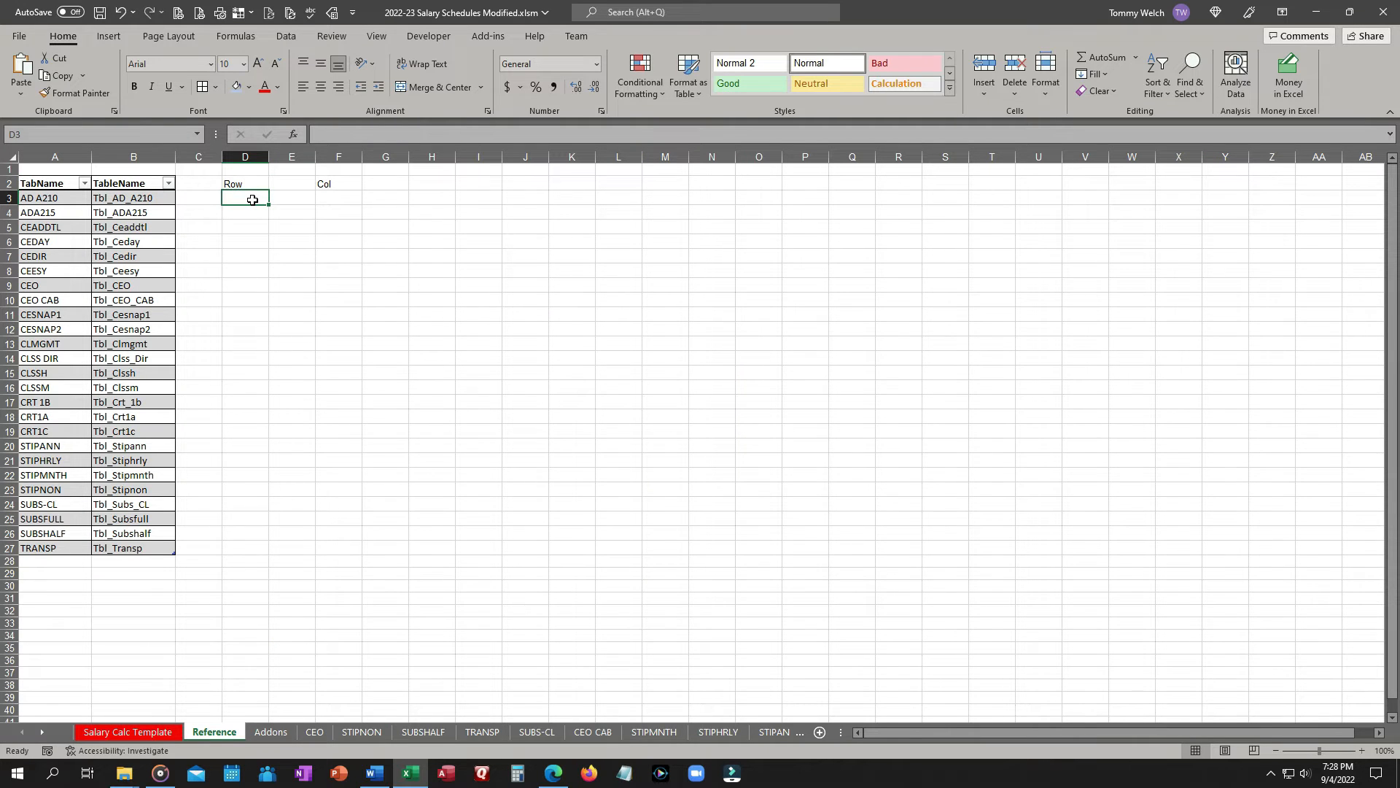
{"action": "type", "text": "="}
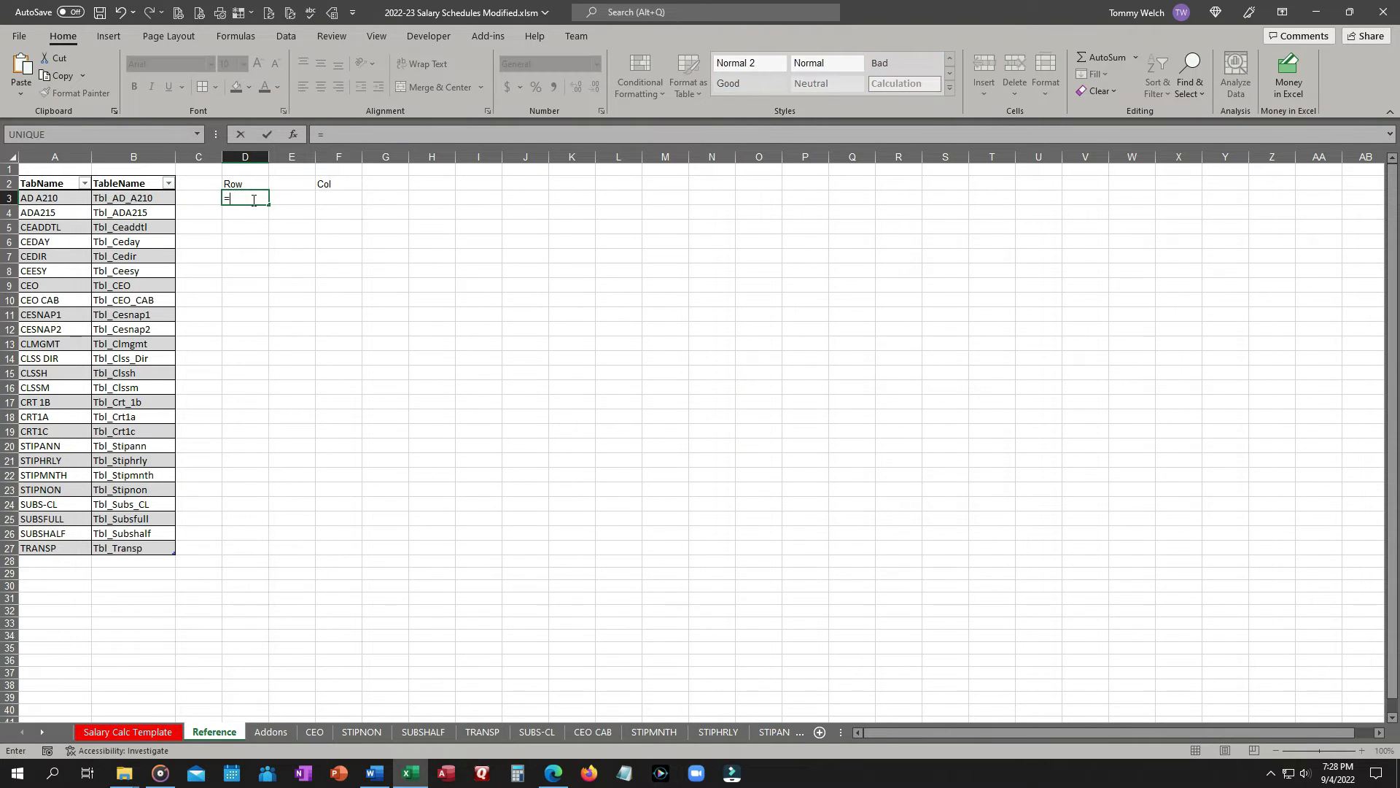
{"action": "type", "text": "Indi"}
{"action": "key", "text": "Tab"}
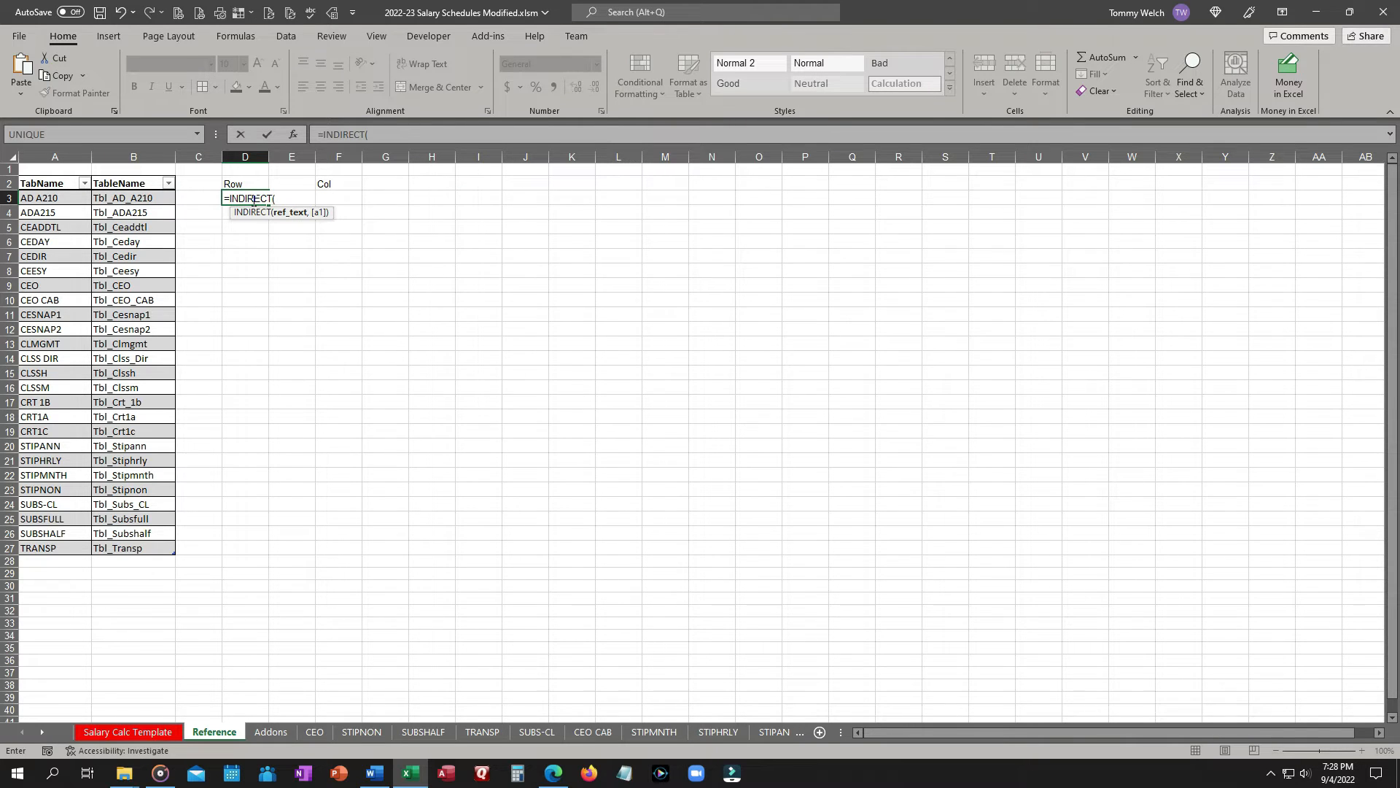
{"action": "type", "text": "r"}
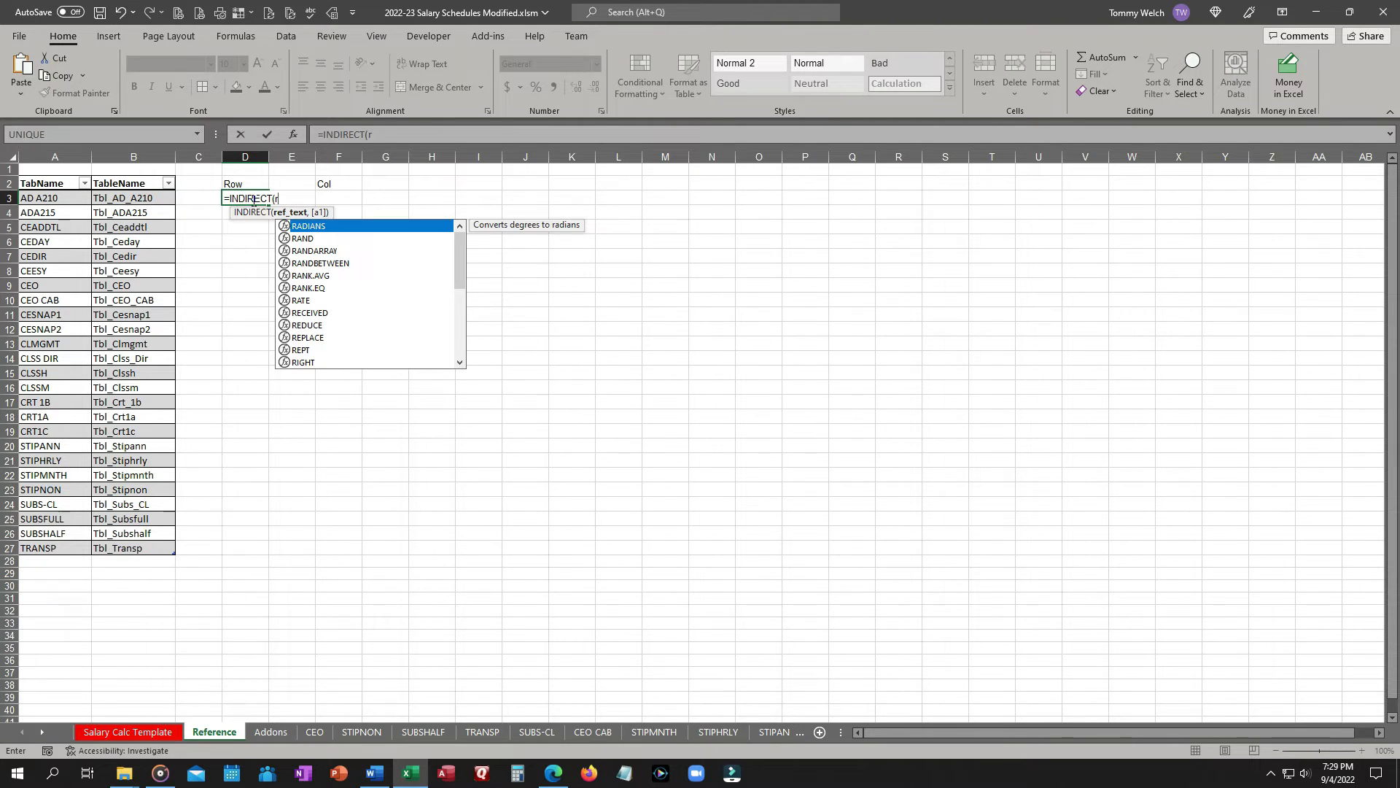
{"action": "type", "text": "s"}
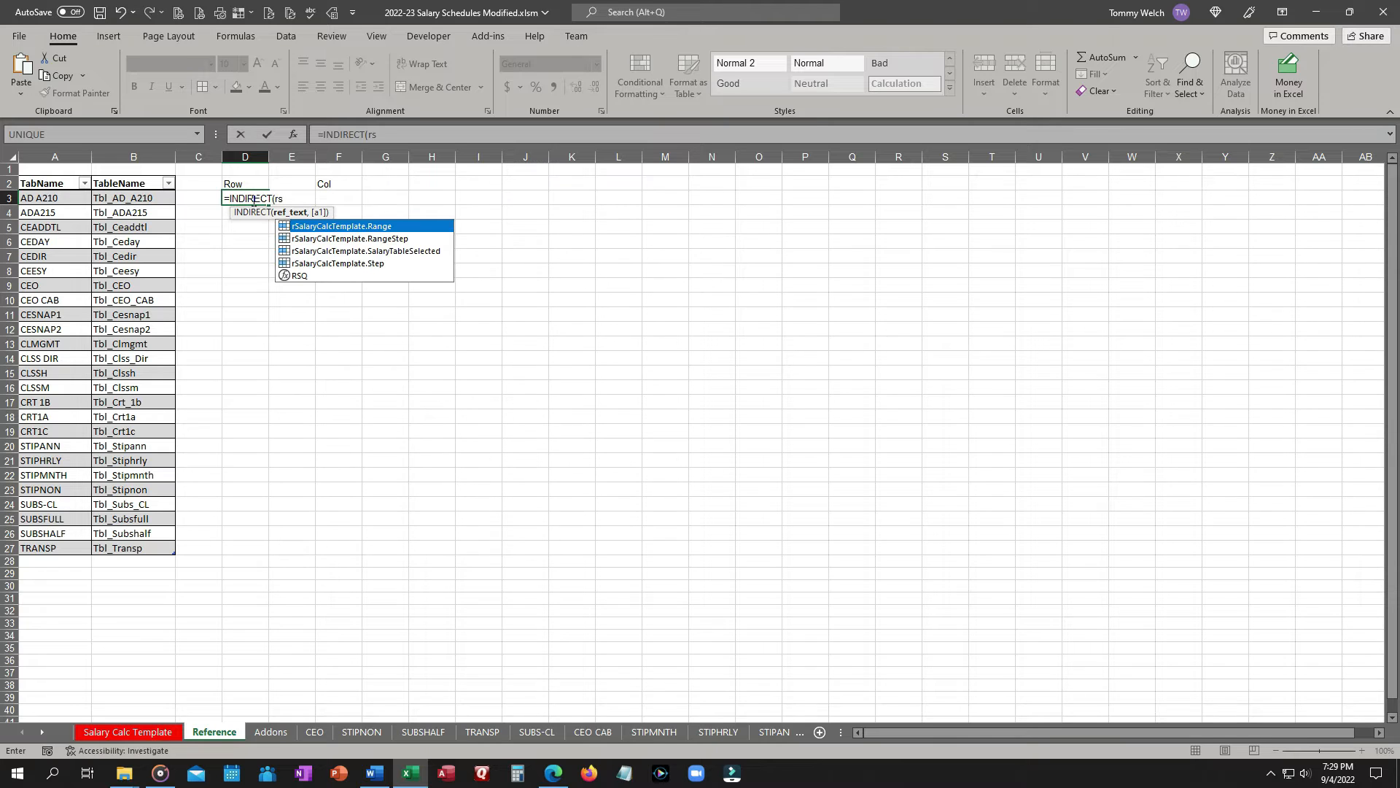
{"action": "key", "text": "Down"}
{"action": "key", "text": "Down"}
{"action": "key", "text": "Tab"}
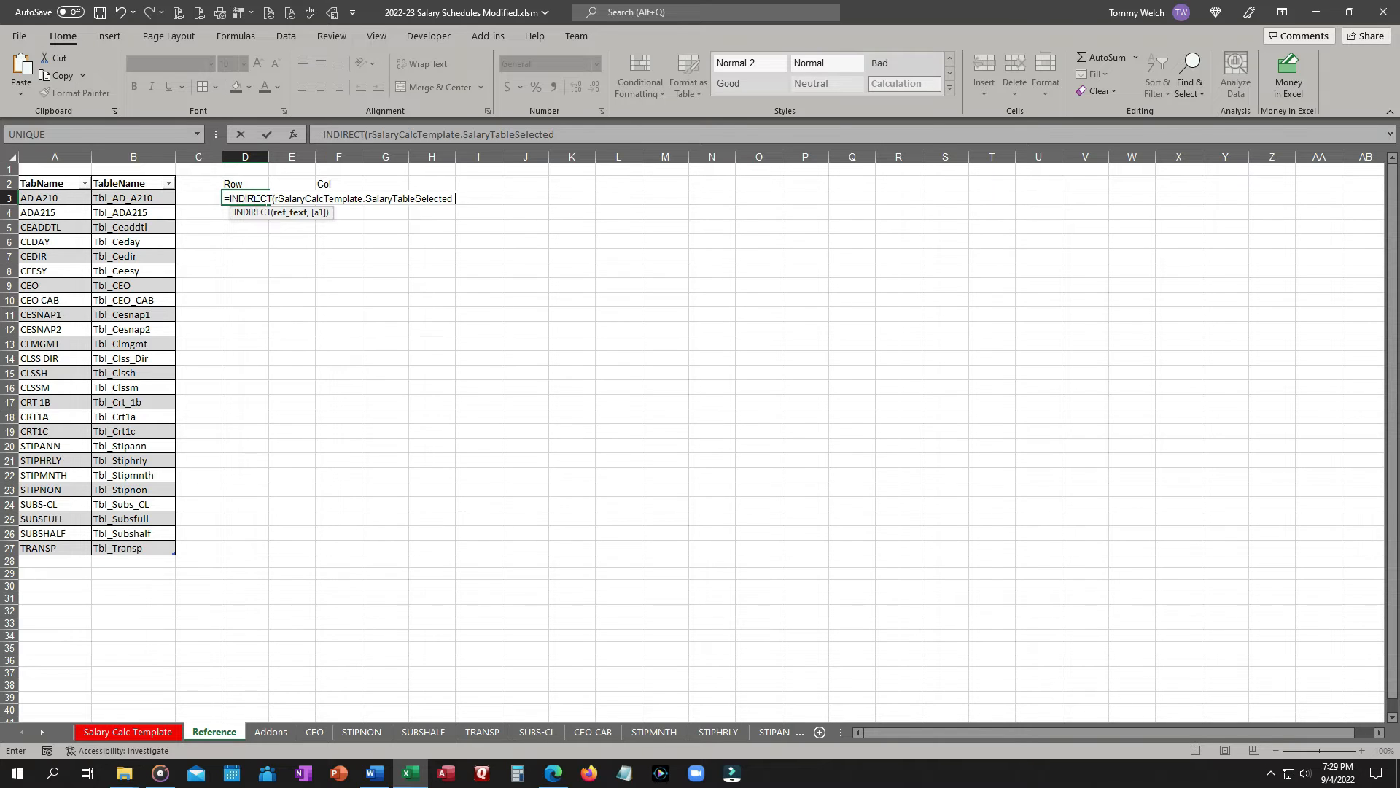
Append &"[Row]" to the INDIRECT reference text and complete the formula in D3
{"action": "type", "text": "&"}
{"action": "type", "text": "[Row"}
{"action": "key", "text": "BackSpace"}
{"action": "key", "text": "BackSpace"}
{"action": "key", "text": "BackSpace"}
{"action": "key", "text": "BackSpace"}
{"action": "type", "text": "\"[Ro"}
{"action": "key", "text": "BackSpace"}
{"action": "key", "text": "BackSpace"}
{"action": "key", "text": "BackSpace"}
{"action": "type", "text": "Row]\")"}
{"action": "key", "text": "Return"}
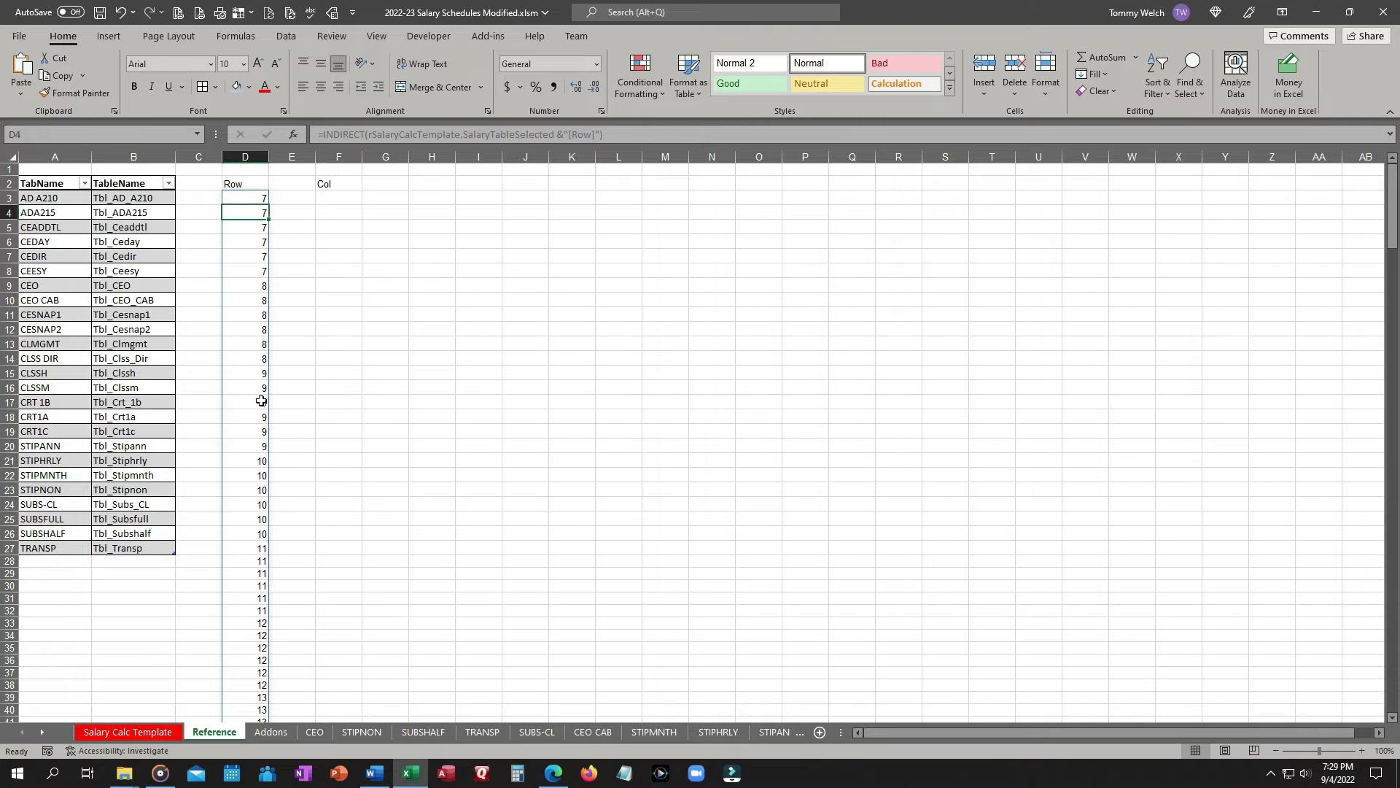
Check the spilled row values and wrap the INDIRECT expression in D3 in the UNIQUE function
{"action": "left_click", "coordinate": [240, 199]}
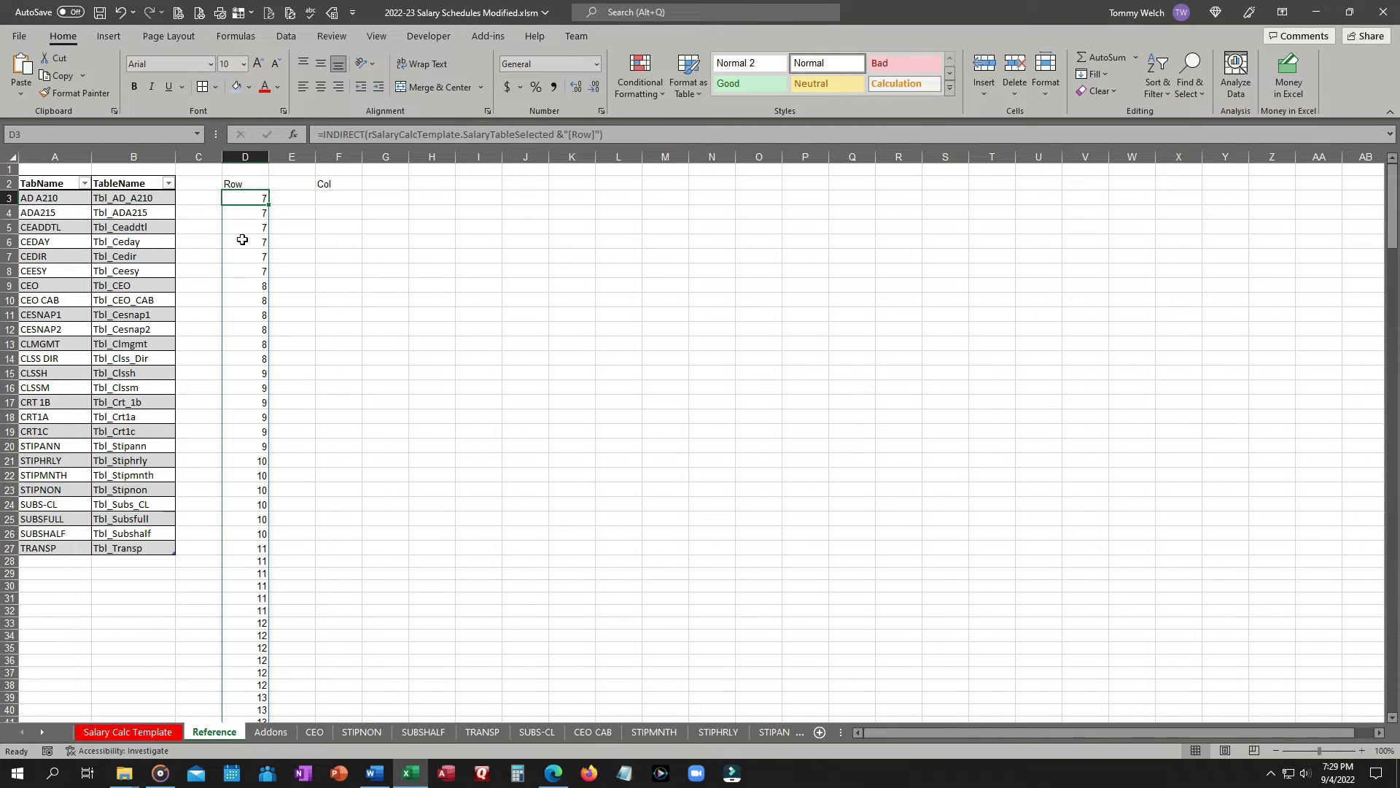
{"action": "scroll", "coordinate": [246, 454], "scroll_direction": "down", "scroll_amount": 20}
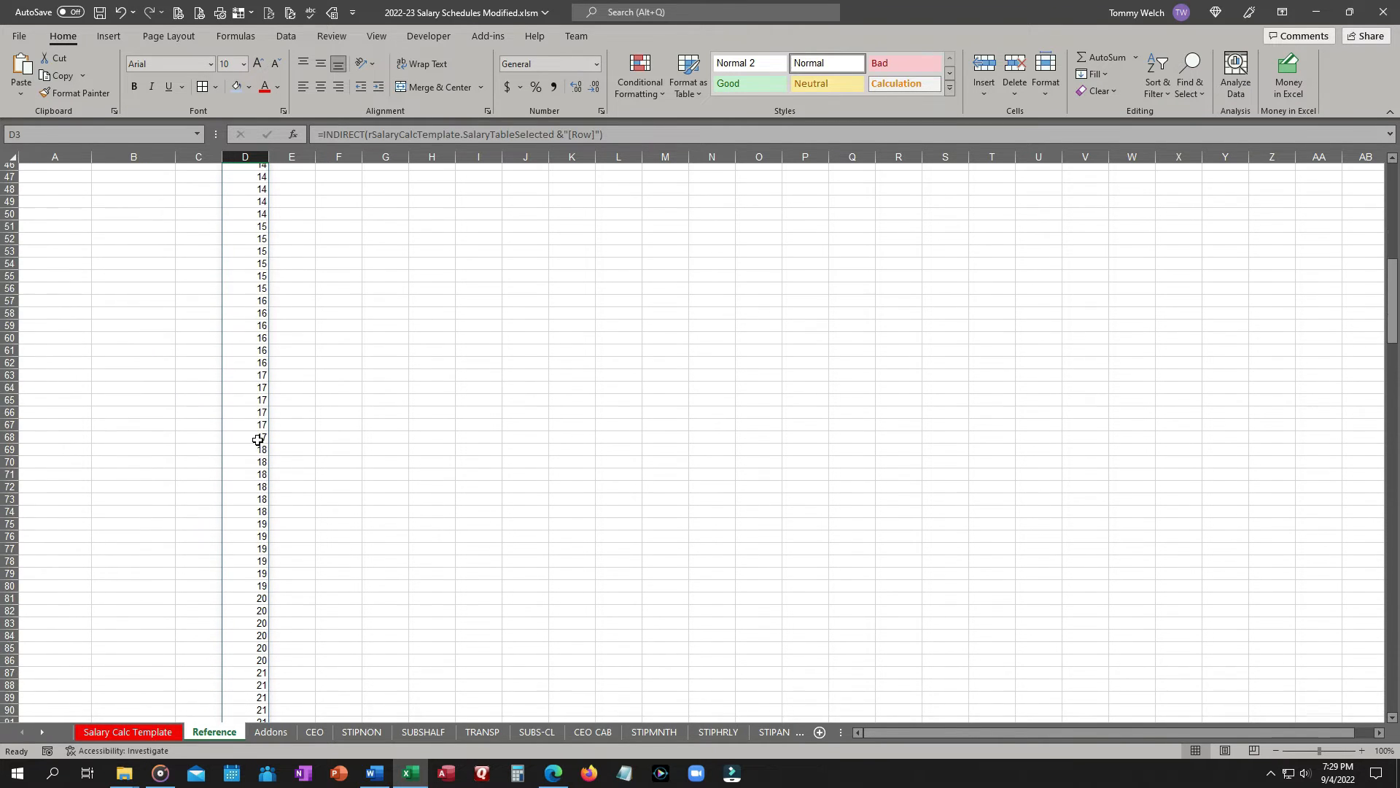
{"action": "scroll", "coordinate": [256, 438], "scroll_direction": "down", "scroll_amount": 20}
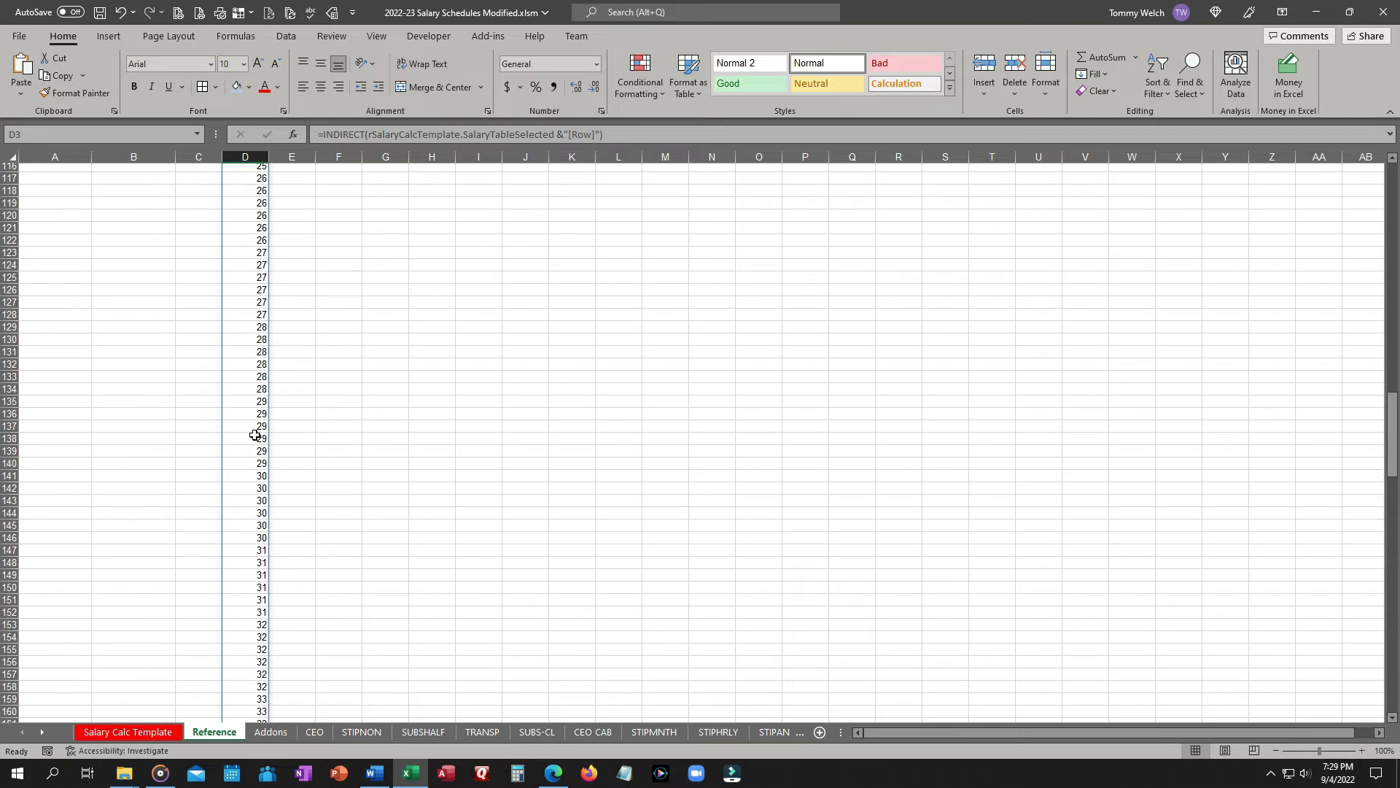
{"action": "scroll", "coordinate": [254, 436], "scroll_direction": "up", "scroll_amount": 20}
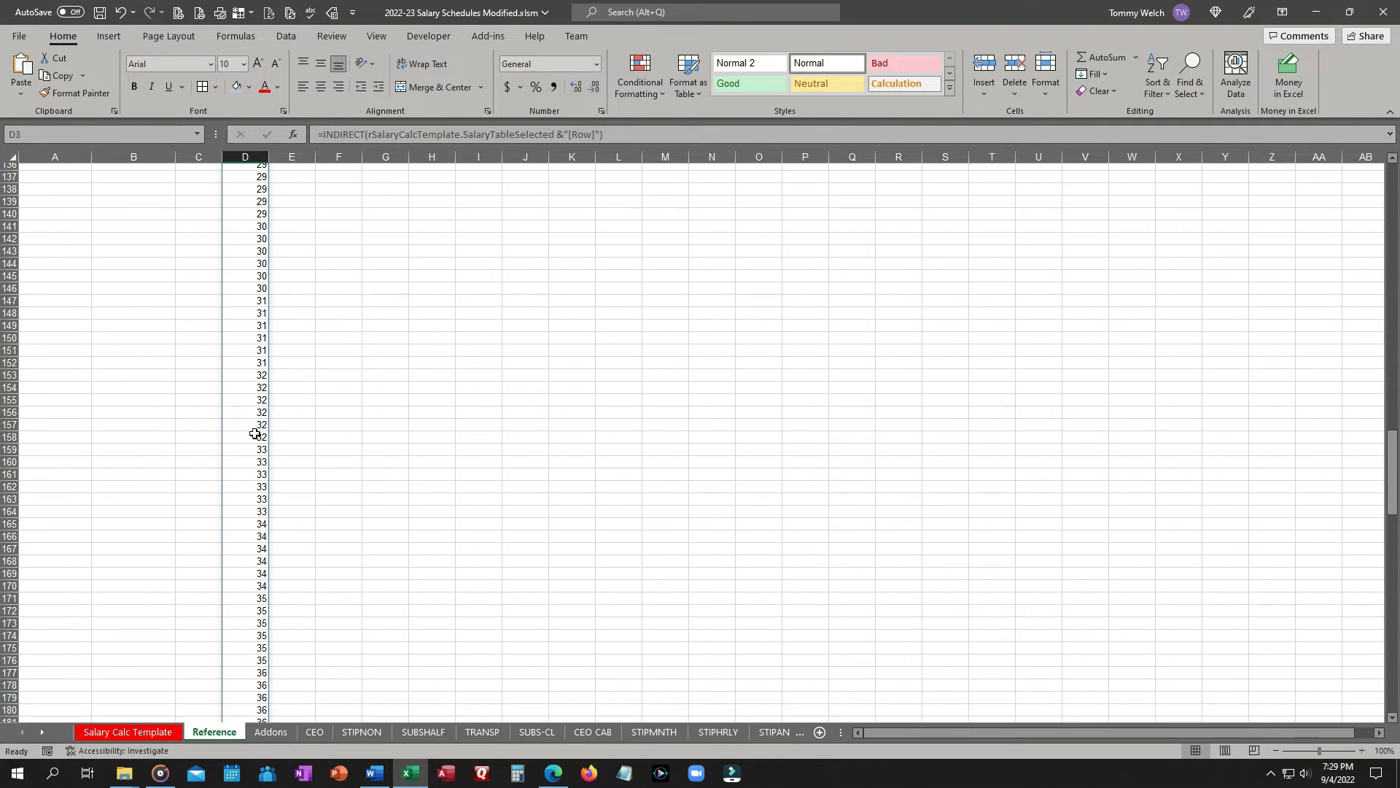
{"action": "scroll", "coordinate": [254, 433], "scroll_direction": "up", "scroll_amount": 20}
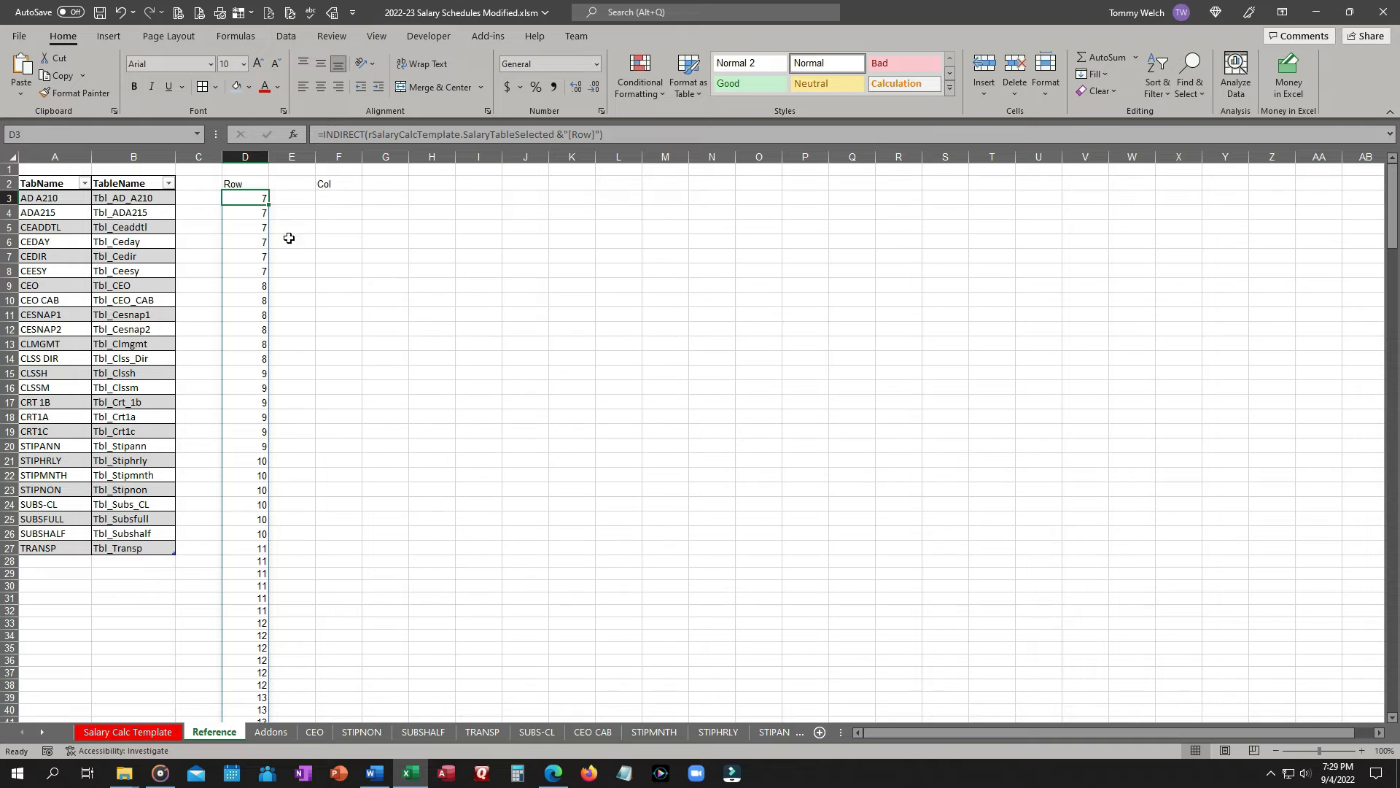
{"action": "left_click", "coordinate": [325, 135]}
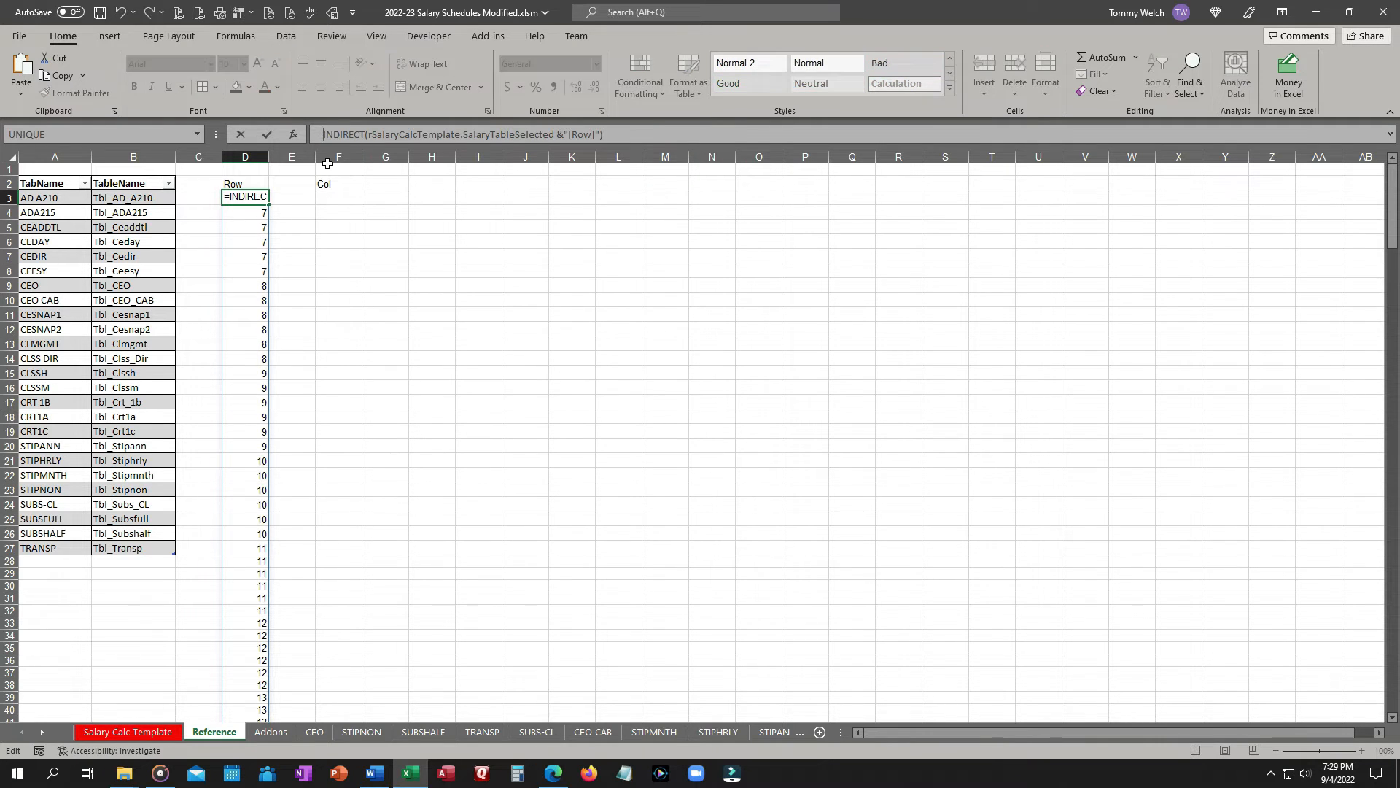
{"action": "type", "text": "un"}
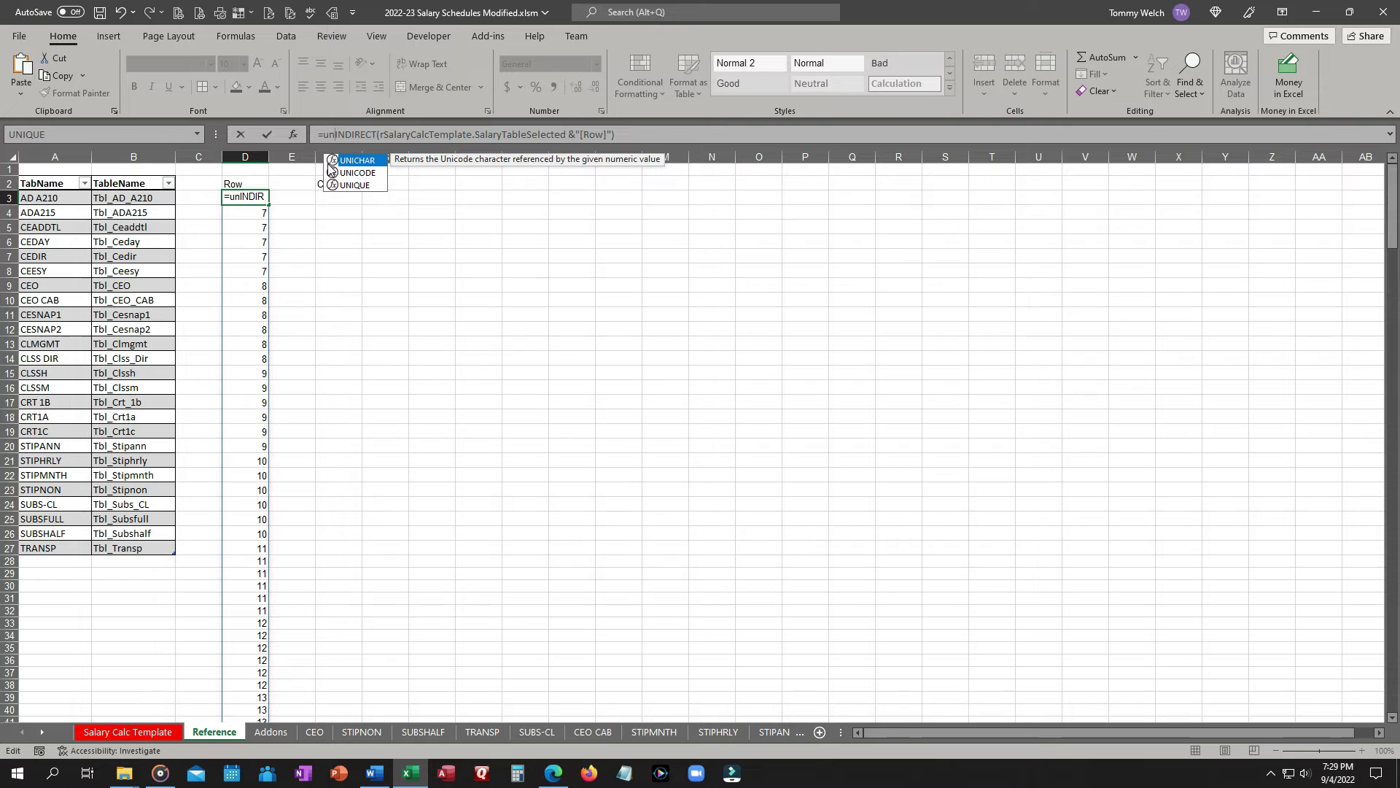
{"action": "key", "text": "Down"}
{"action": "key", "text": "Down"}
{"action": "key", "text": "Tab"}
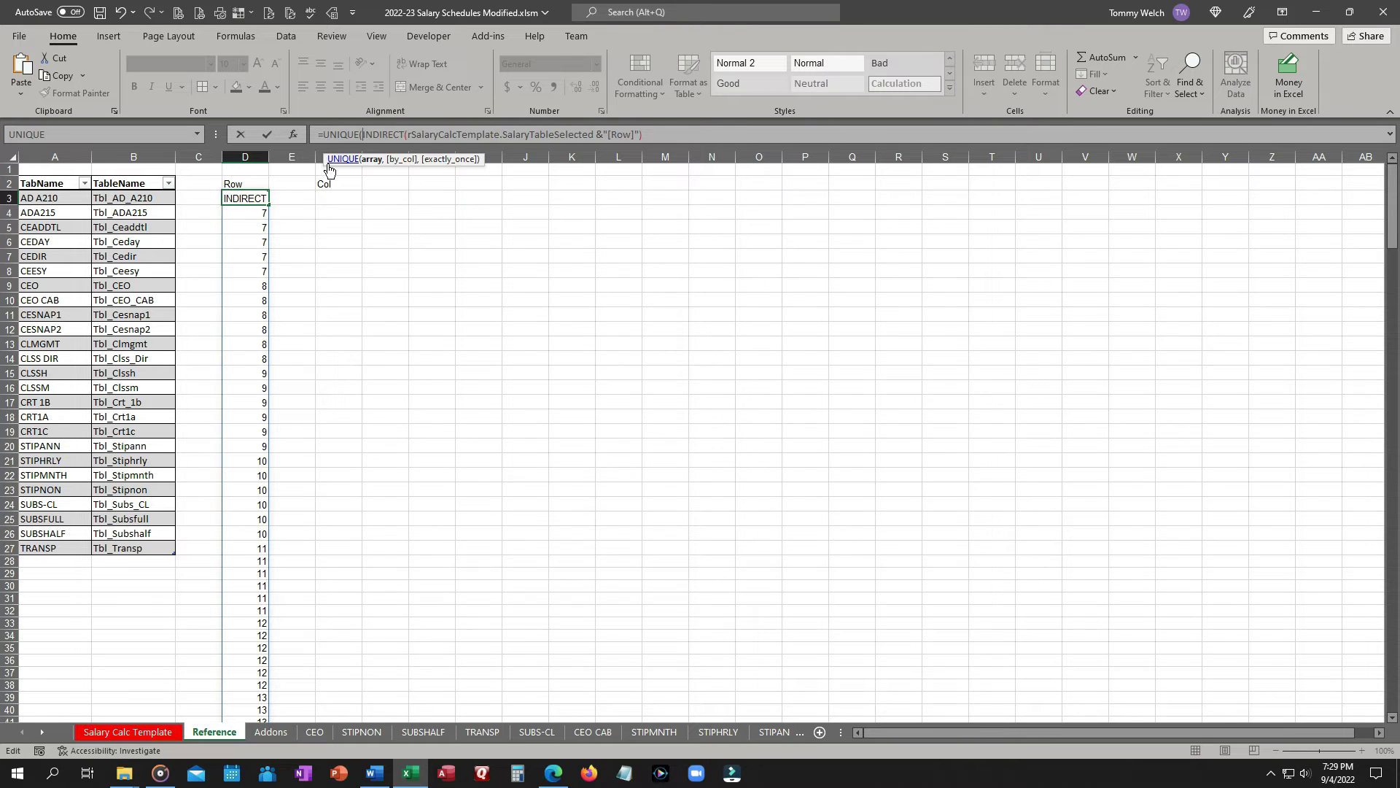
Complete the UNIQUE formula in D3 with by_col left empty and exactly_once set to TRUE
{"action": "left_click", "coordinate": [664, 134]}
{"action": "type", "text": ","}
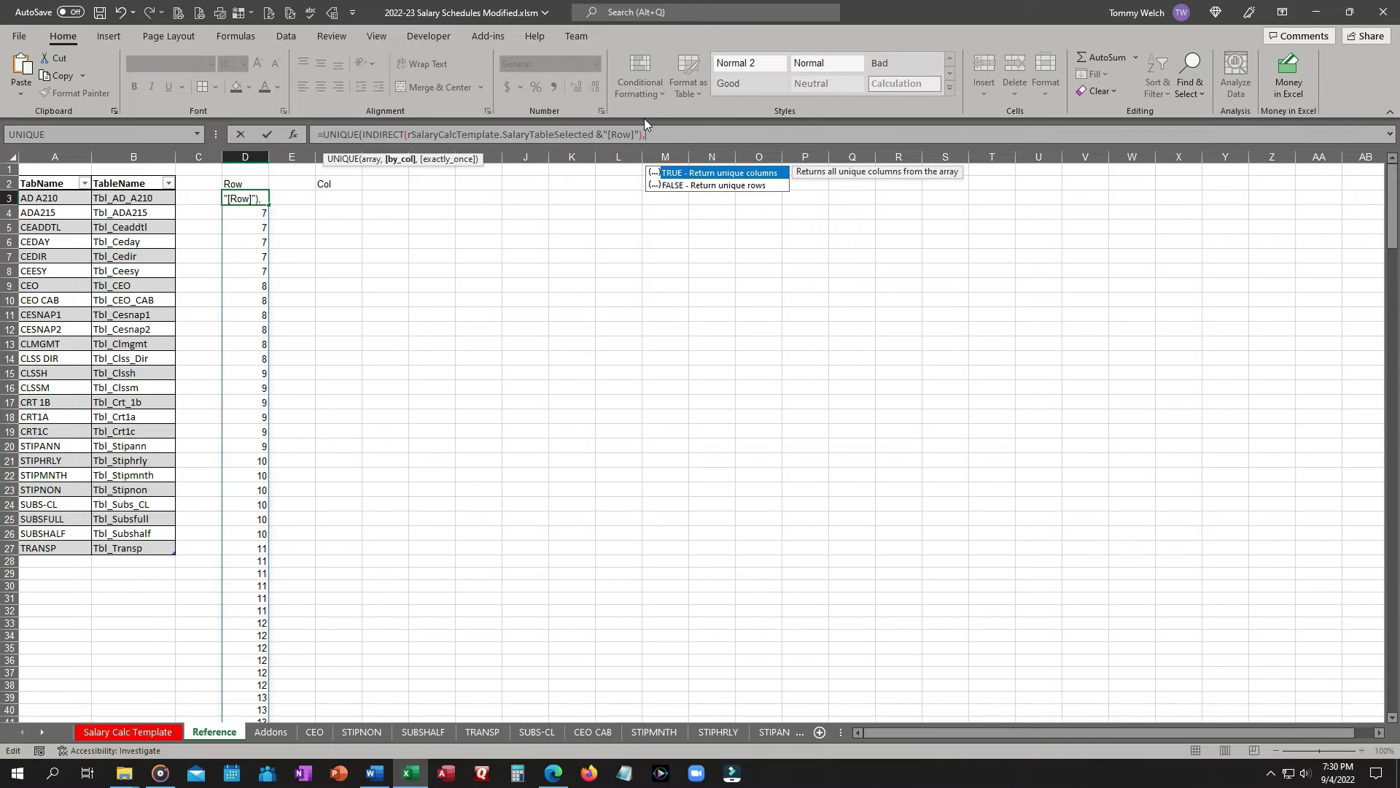
{"action": "type", "text": ","}
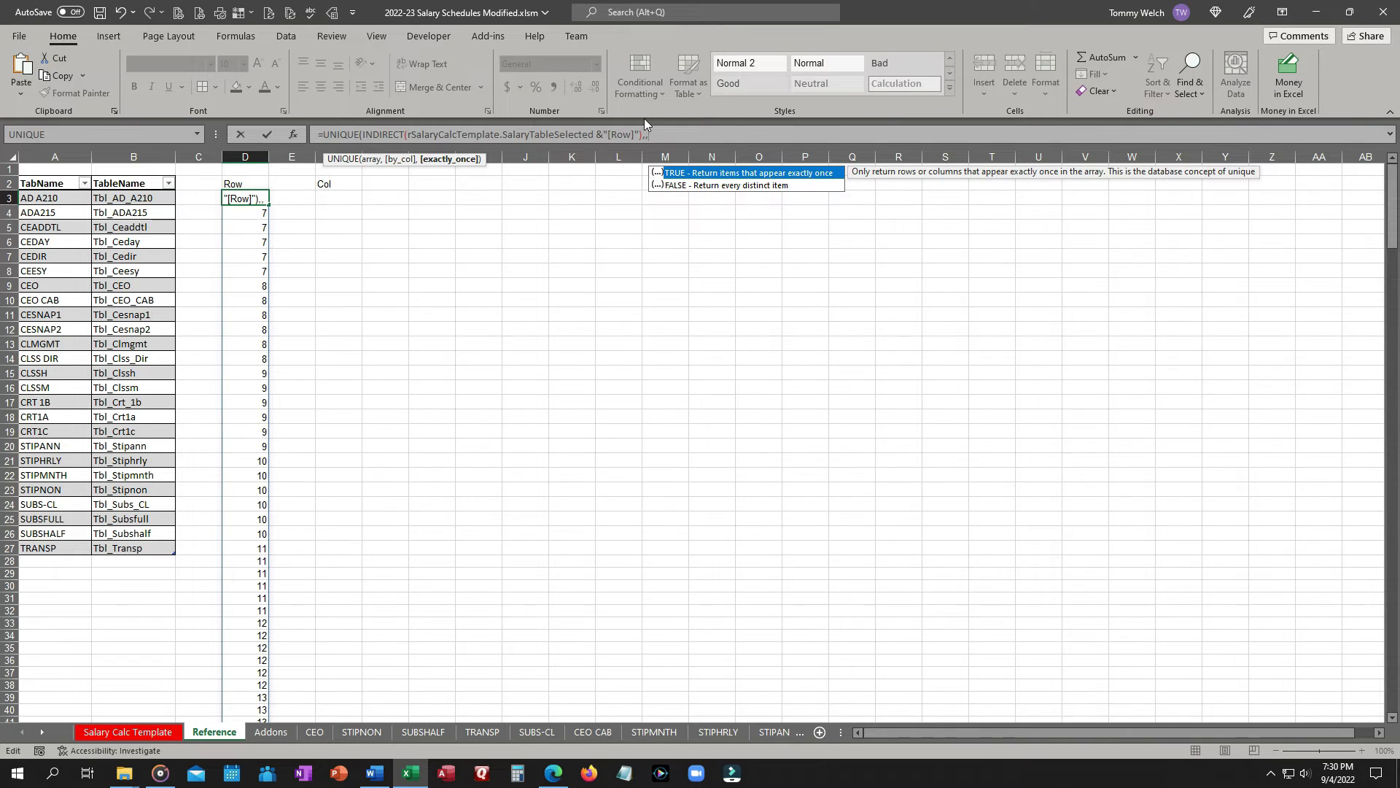
{"action": "type", "text": "True)"}
{"action": "key", "text": "Return"}
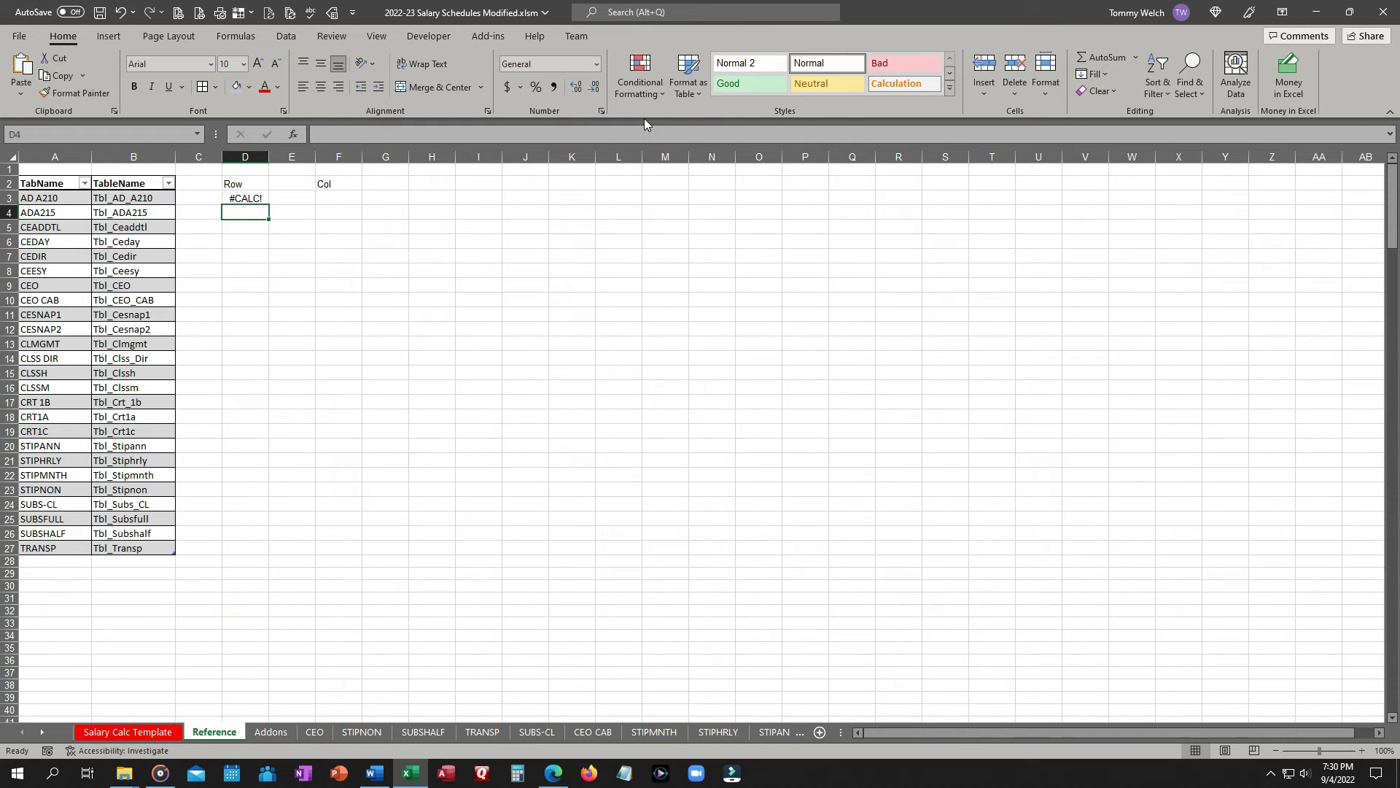
{"action": "key", "text": "Up"}
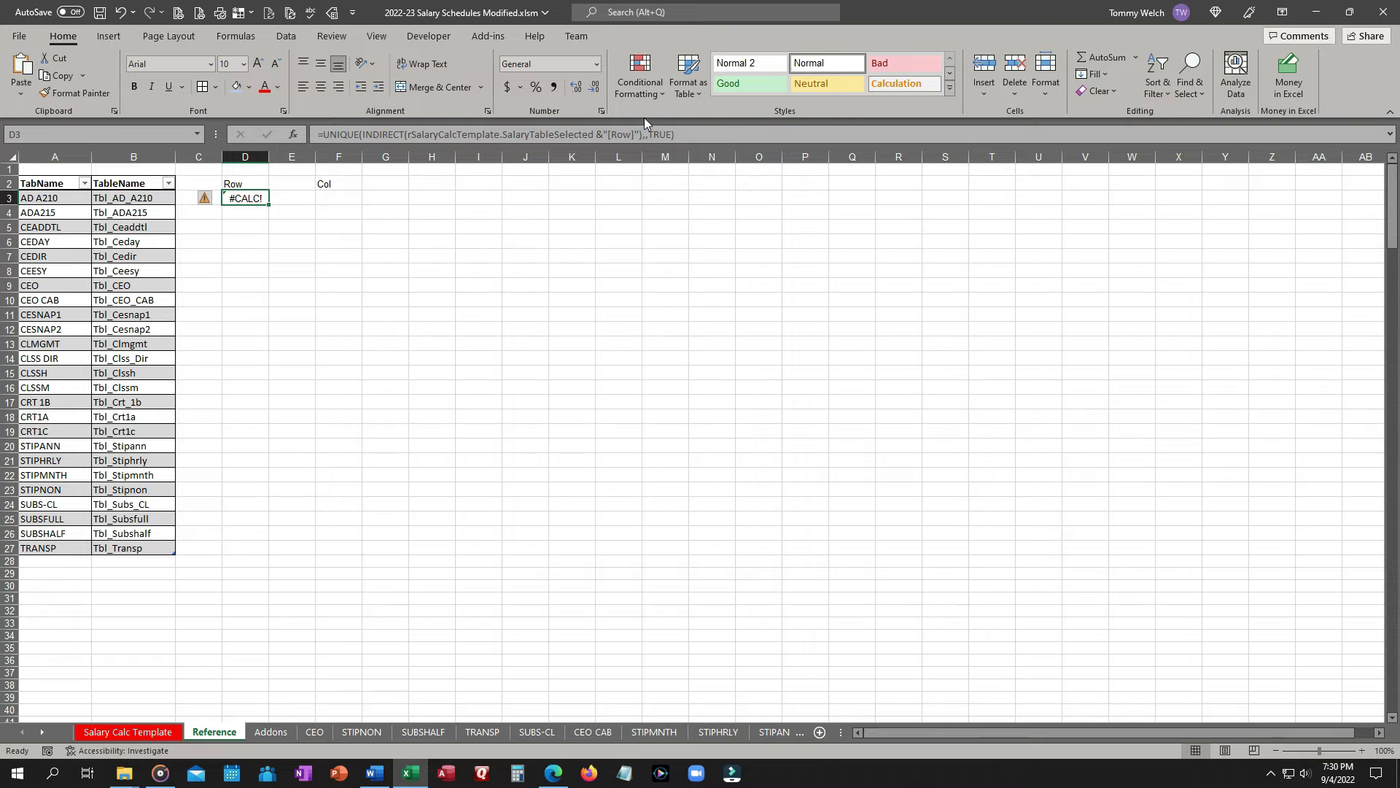
{"action": "left_click", "coordinate": [685, 134]}
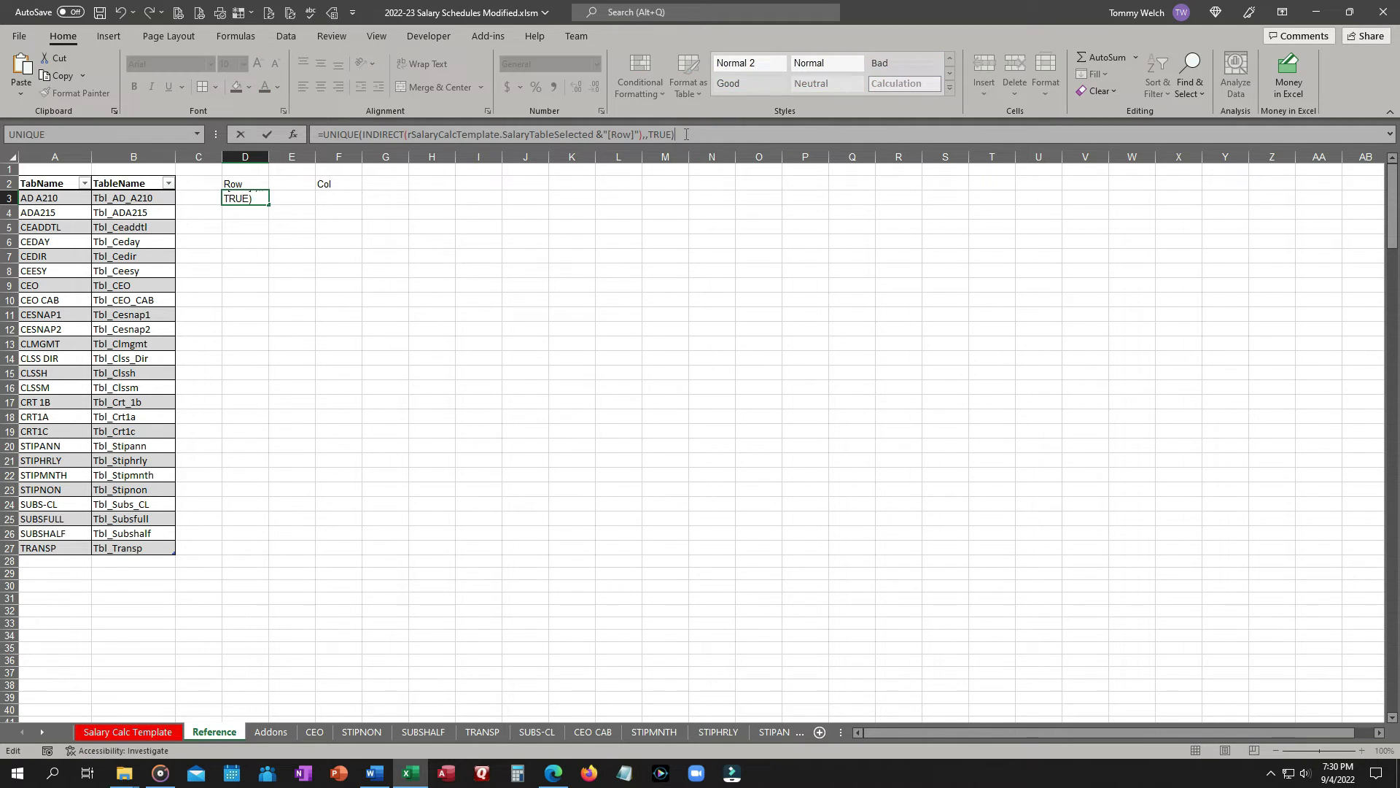
{"action": "left_click", "coordinate": [650, 134]}
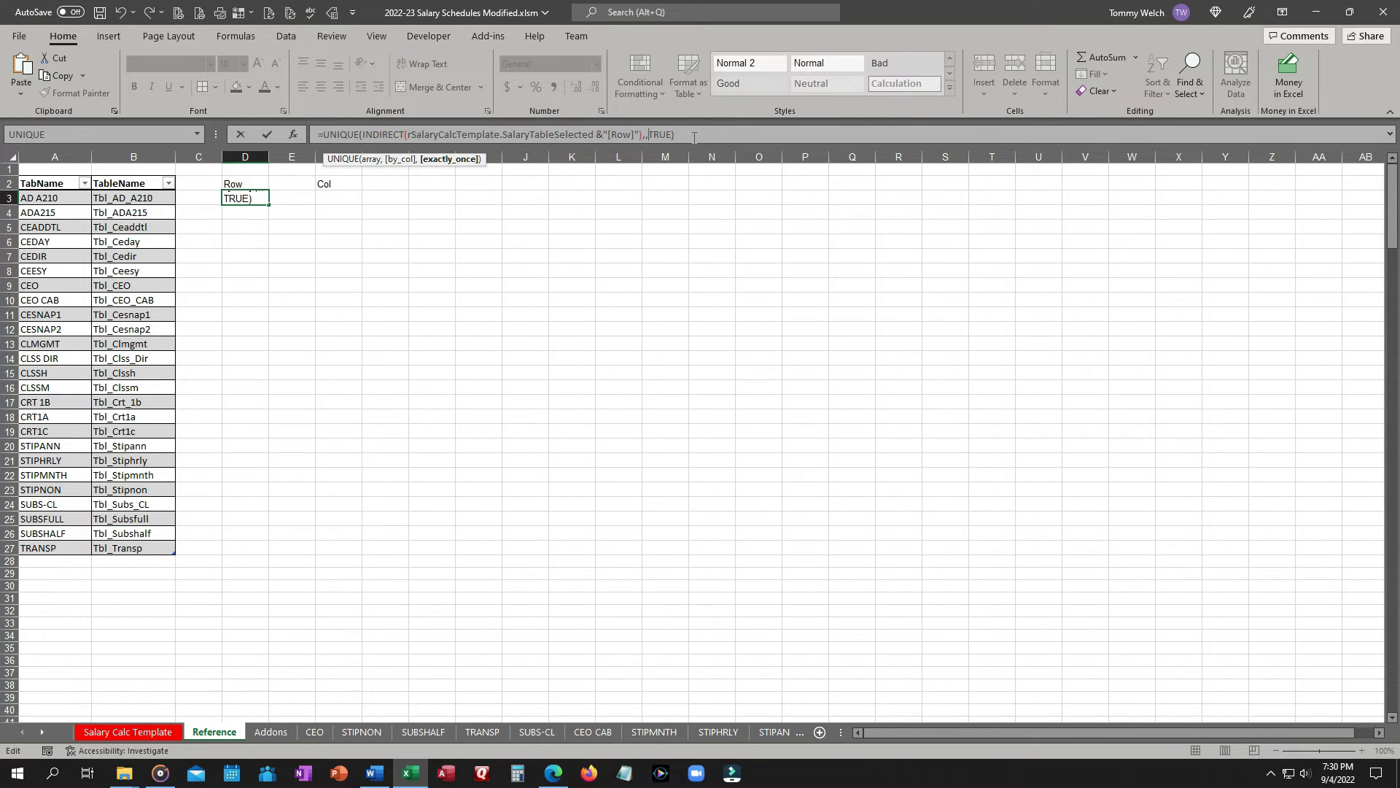
{"action": "left_click", "coordinate": [659, 238]}
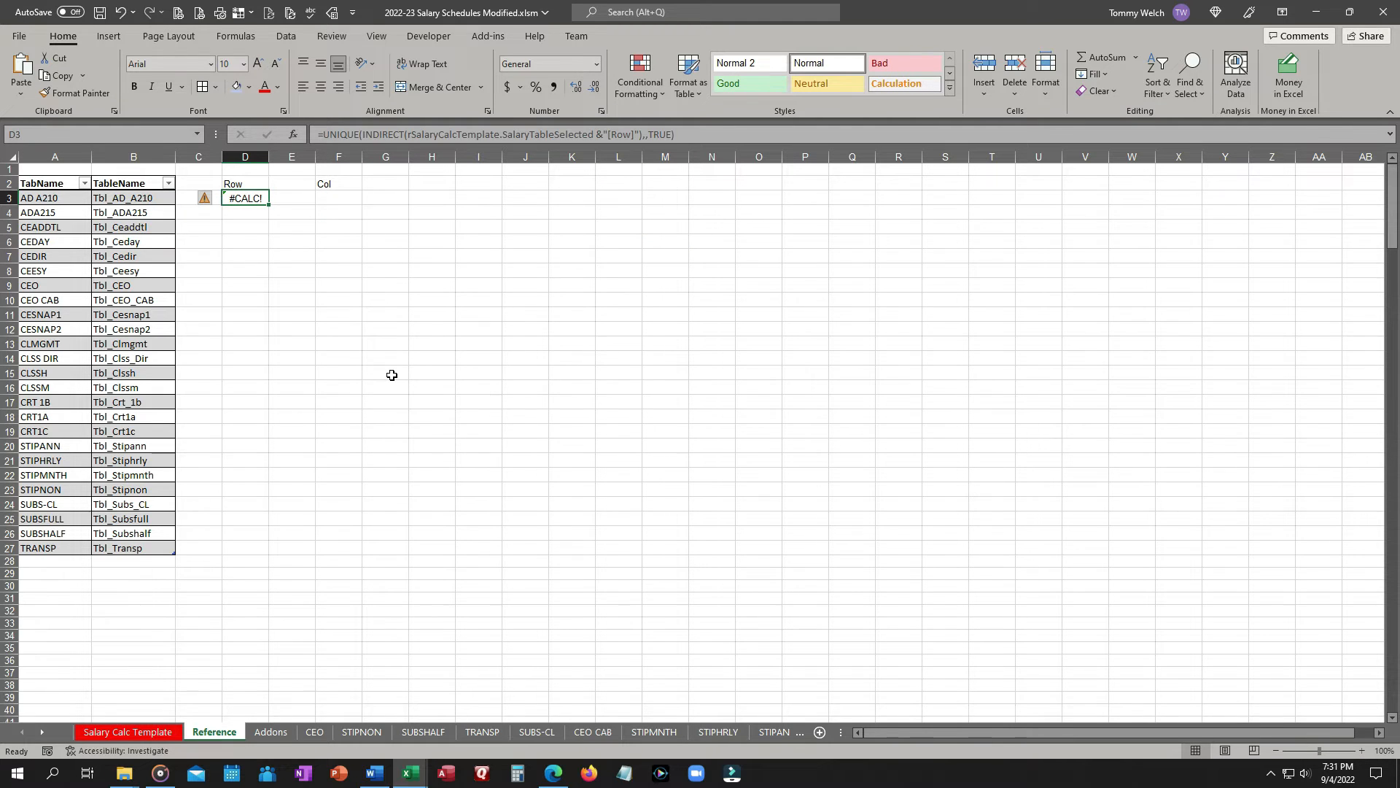
{"action": "left_click", "coordinate": [671, 135]}
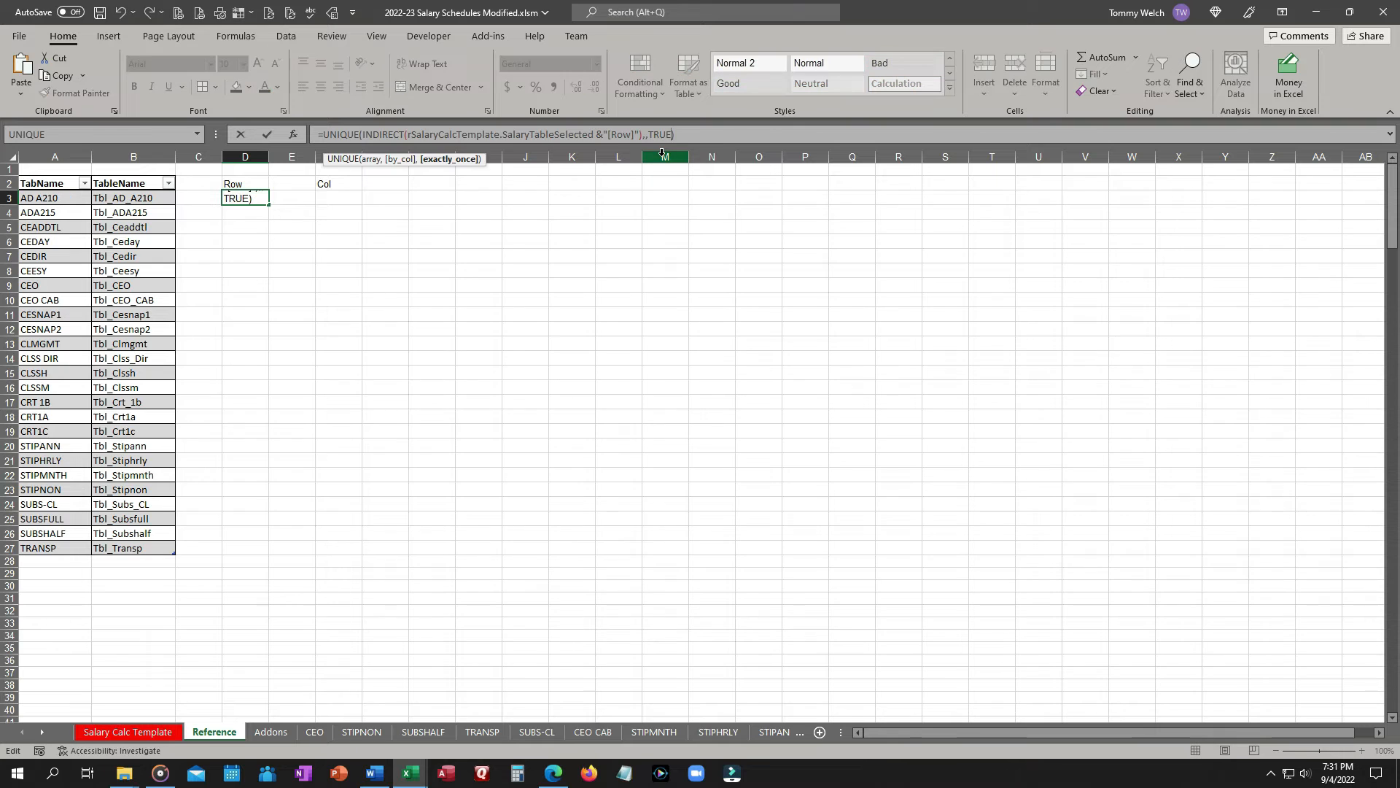
{"action": "key", "text": "BackSpace"}
{"action": "key", "text": "BackSpace"}
{"action": "key", "text": "BackSpace"}
{"action": "key", "text": "BackSpace"}
{"action": "key", "text": "BackSpace"}
{"action": "key", "text": "BackSpace"}
{"action": "left_click", "coordinate": [292, 134]}
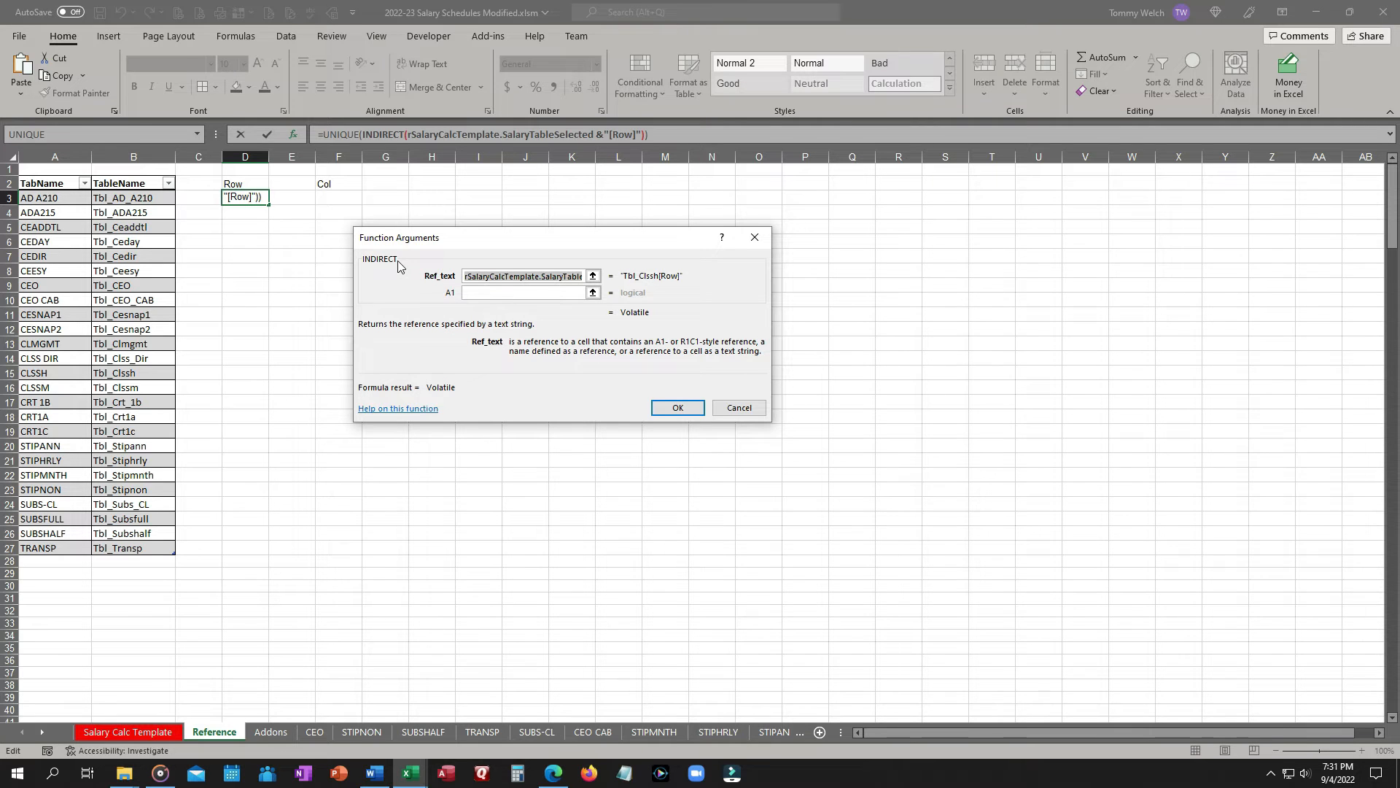
{"action": "left_click", "coordinate": [738, 408]}
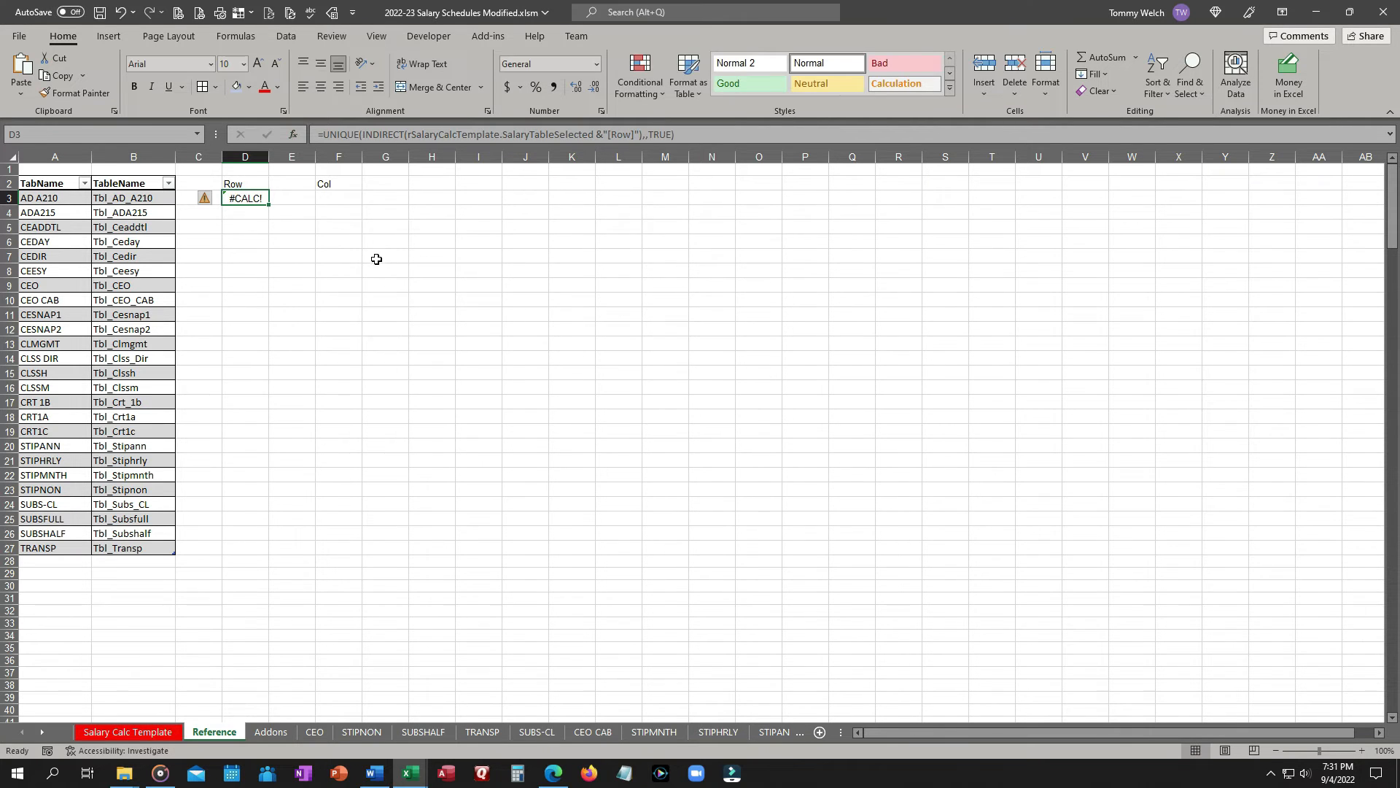
Remove the by_col and exactly_once arguments from the formula in D3, leaving =UNIQUE(INDIRECT(rSalaryCalcTemplate.SalaryTableSelected &"[Row]"))
{"action": "left_click", "coordinate": [683, 134]}
{"action": "key", "text": "BackSpace"}
{"action": "key", "text": "BackSpace"}
{"action": "key", "text": "BackSpace"}
{"action": "key", "text": "BackSpace"}
{"action": "key", "text": "BackSpace"}
{"action": "key", "text": "BackSpace"}
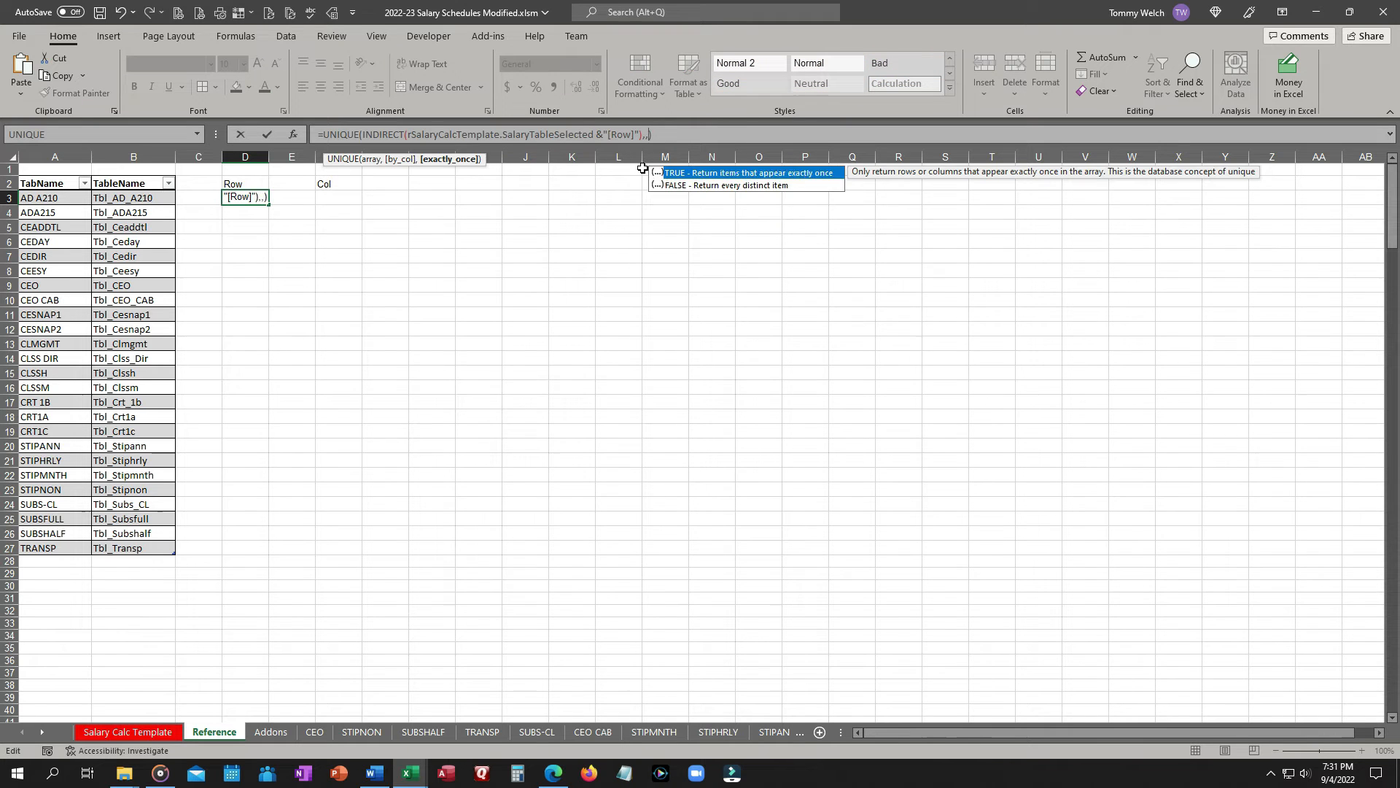
{"action": "key", "text": "Return"}
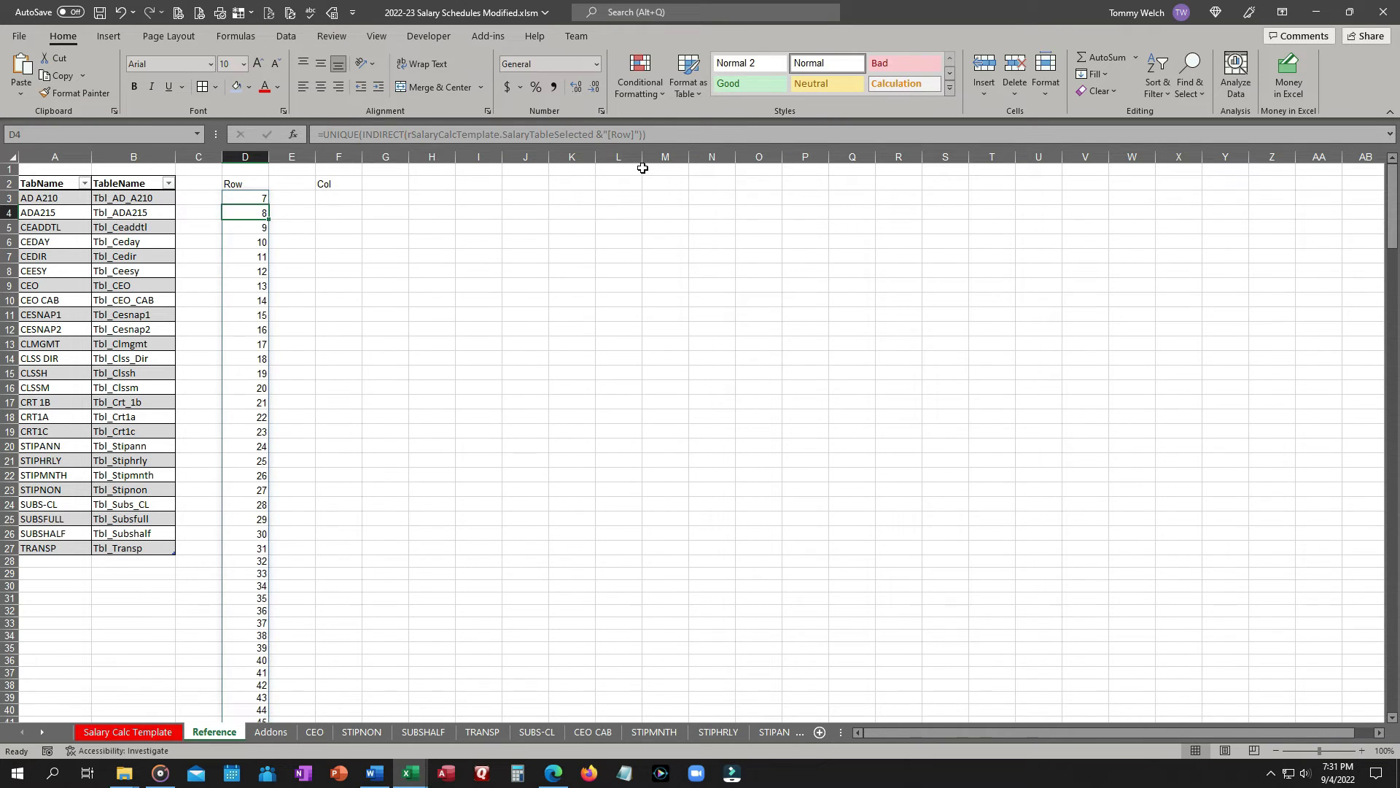
Review the UNIQUE function's arguments for D3, including Exactly_once, against the CLSSH table and the spilled row list
{"action": "left_click", "coordinate": [241, 196]}
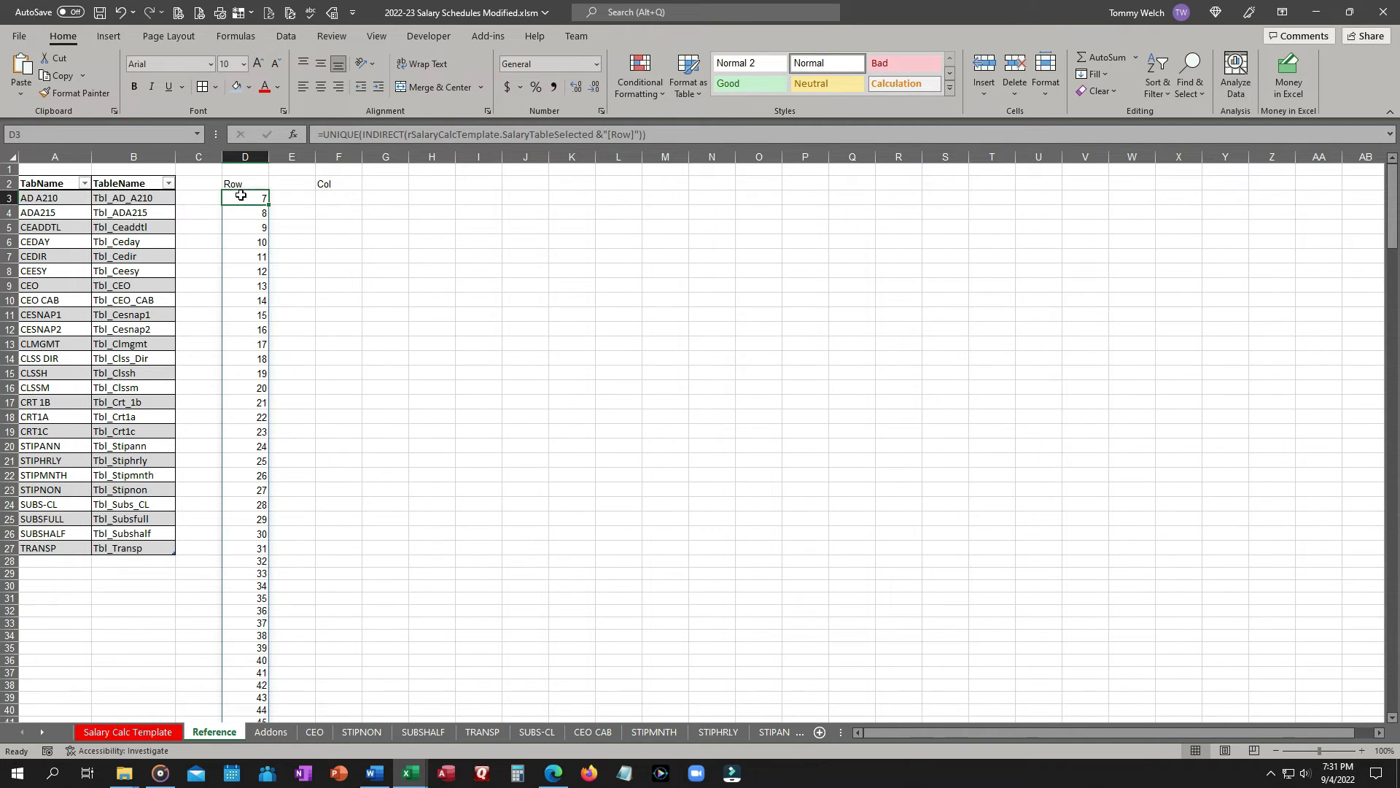
{"action": "left_click", "coordinate": [293, 135]}
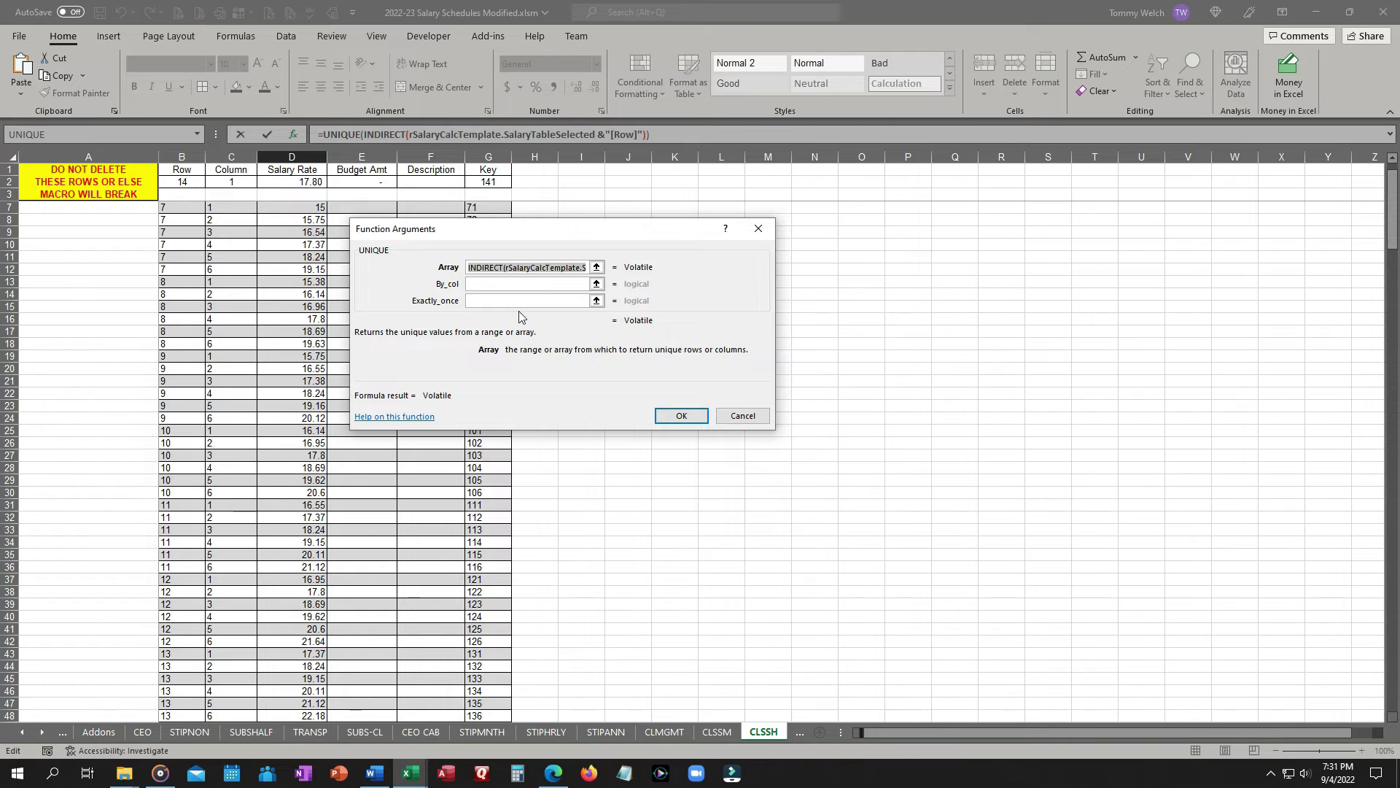
{"action": "left_click", "coordinate": [480, 299]}
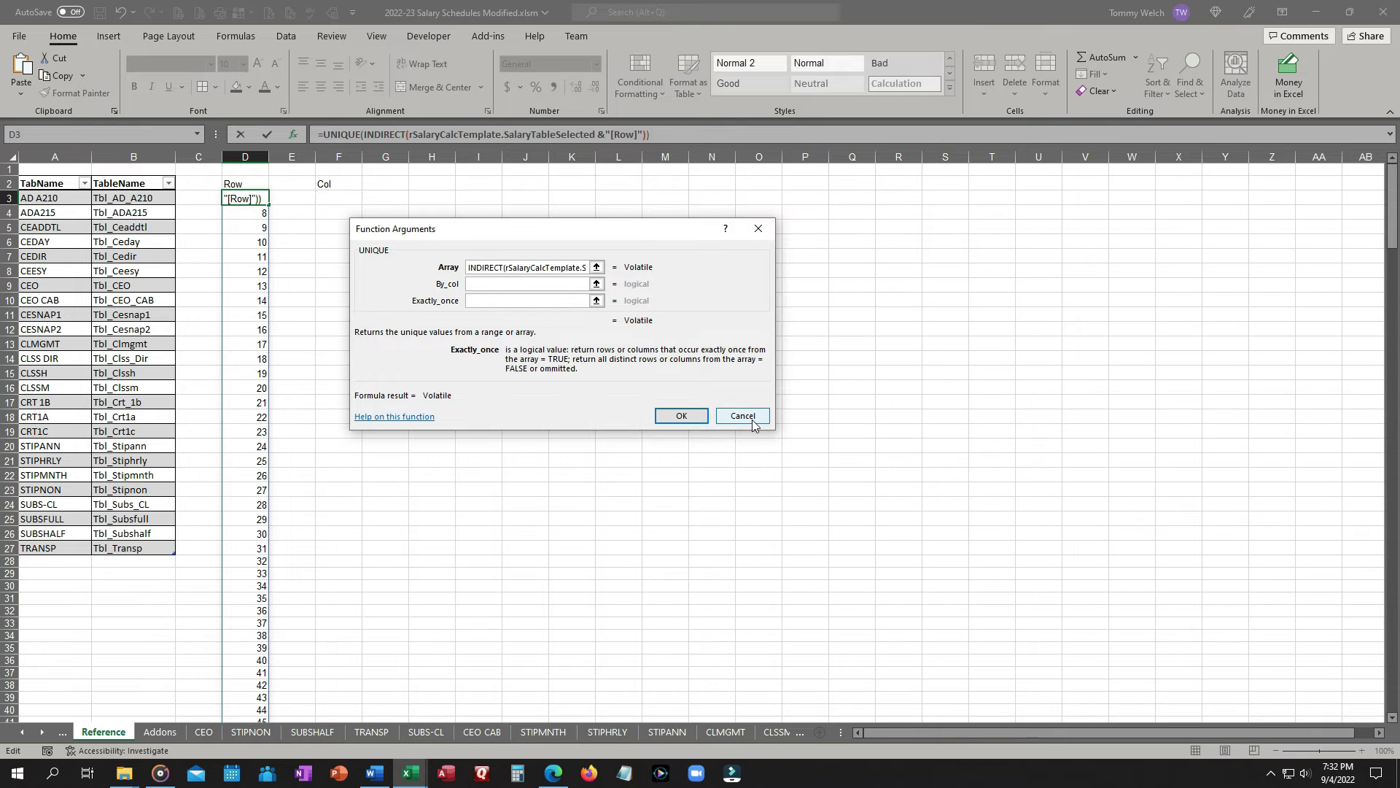
{"action": "left_click", "coordinate": [699, 413]}
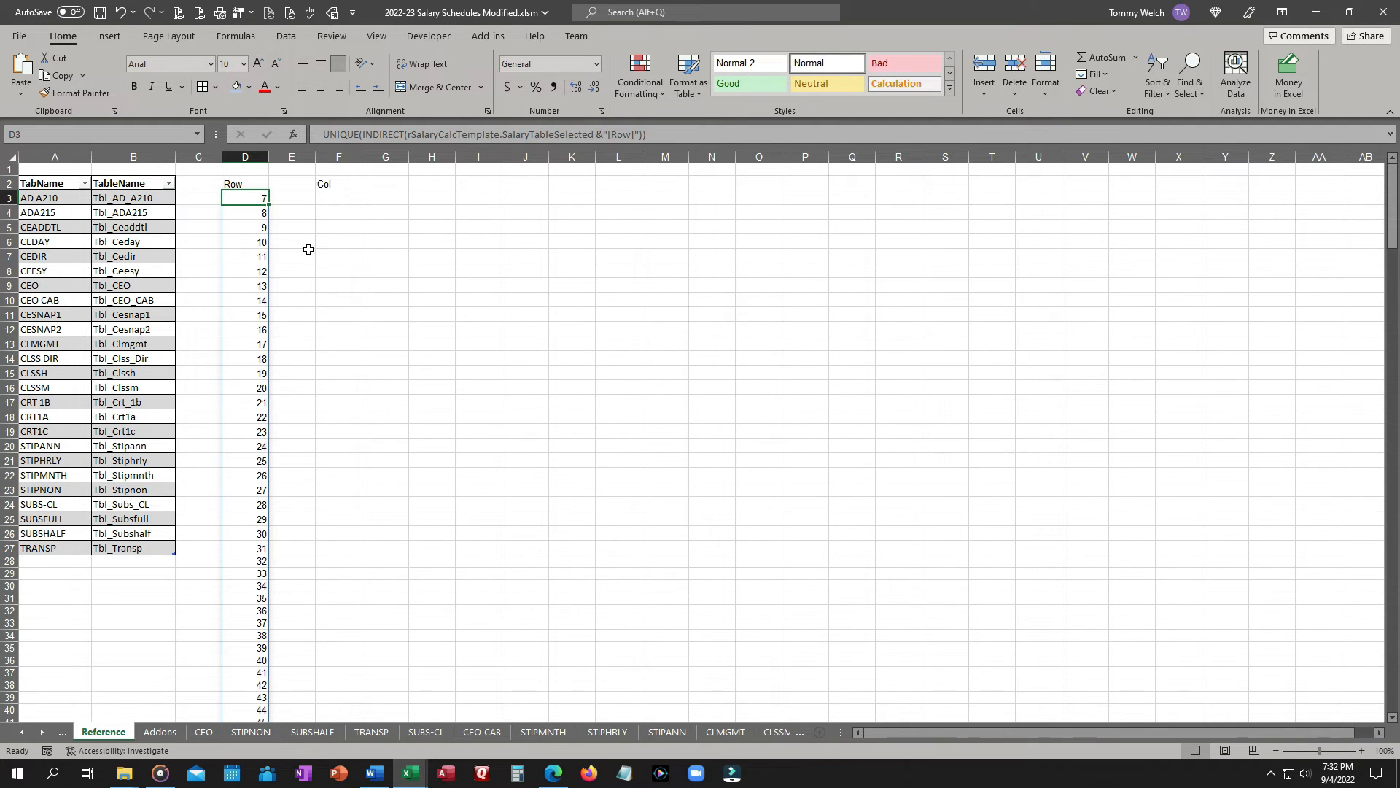
{"action": "scroll", "coordinate": [320, 269], "scroll_direction": "down", "scroll_amount": 4}
{"action": "scroll", "coordinate": [321, 269], "scroll_direction": "up", "scroll_amount": 4}
Copy the UNIQUE/INDIRECT formula from D3 into F3 under the Col heading
{"action": "left_click_drag", "start_coordinate": [659, 139], "coordinate": [287, 135]}
{"action": "key", "text": "ctrl+c"}
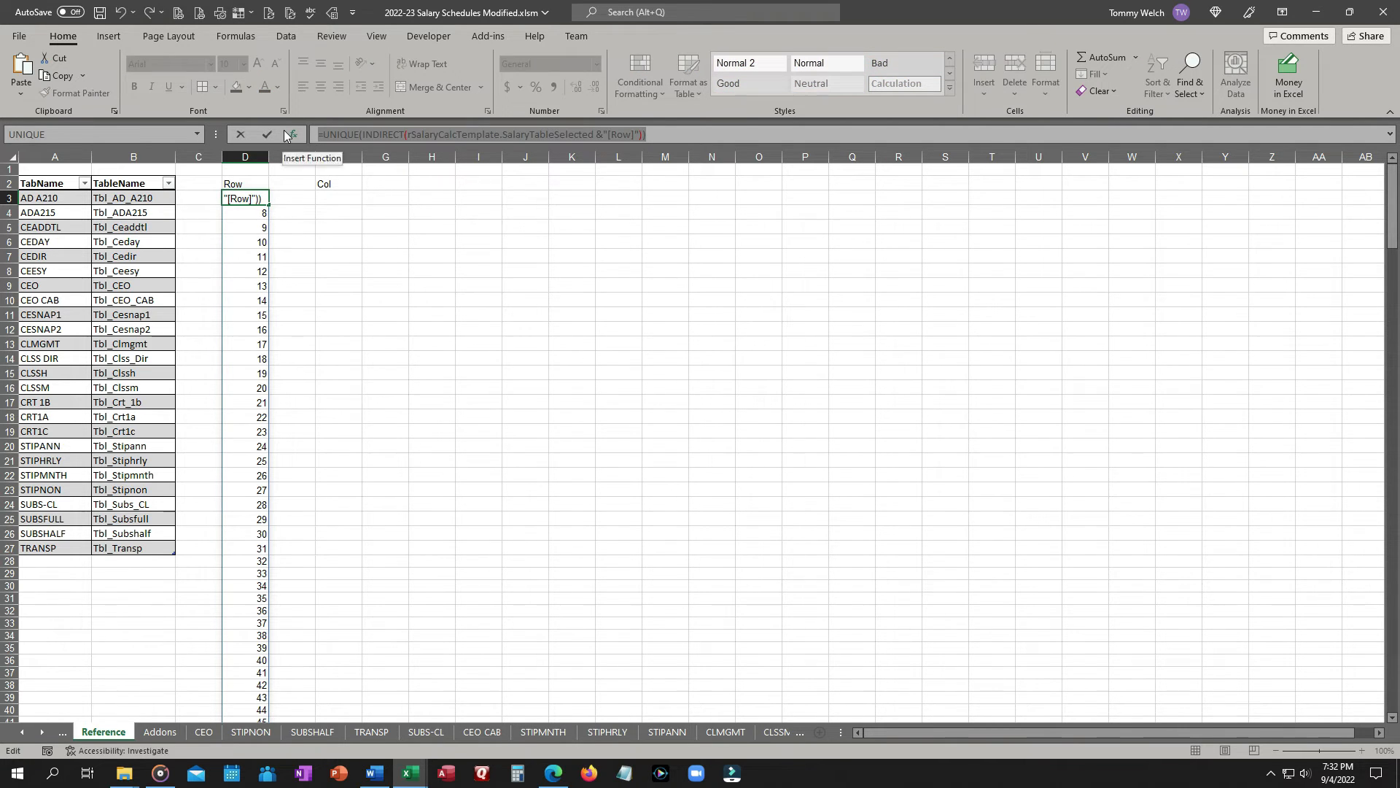
{"action": "key", "text": "Escape"}
{"action": "left_click", "coordinate": [337, 199]}
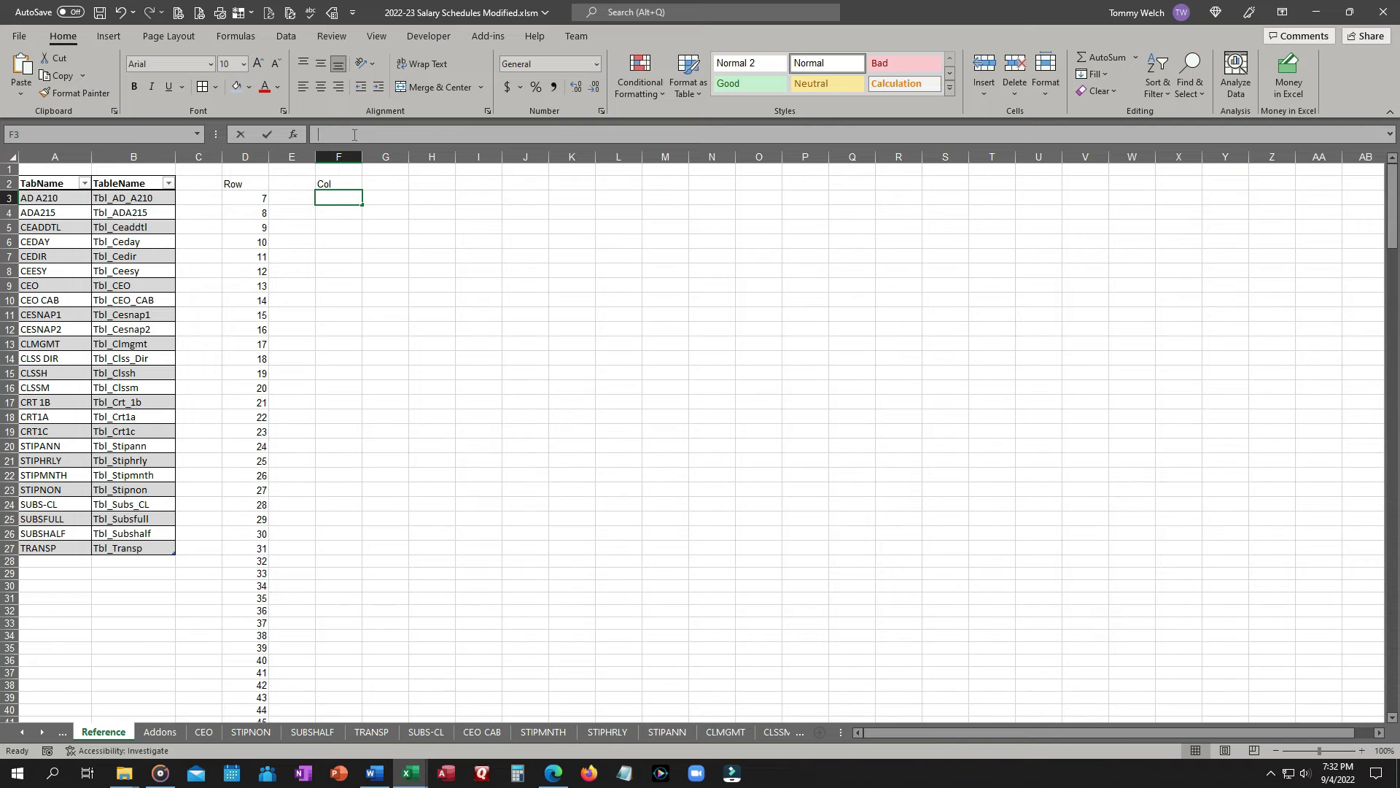
{"action": "left_click", "coordinate": [354, 135]}
{"action": "key", "text": "ctrl+v"}
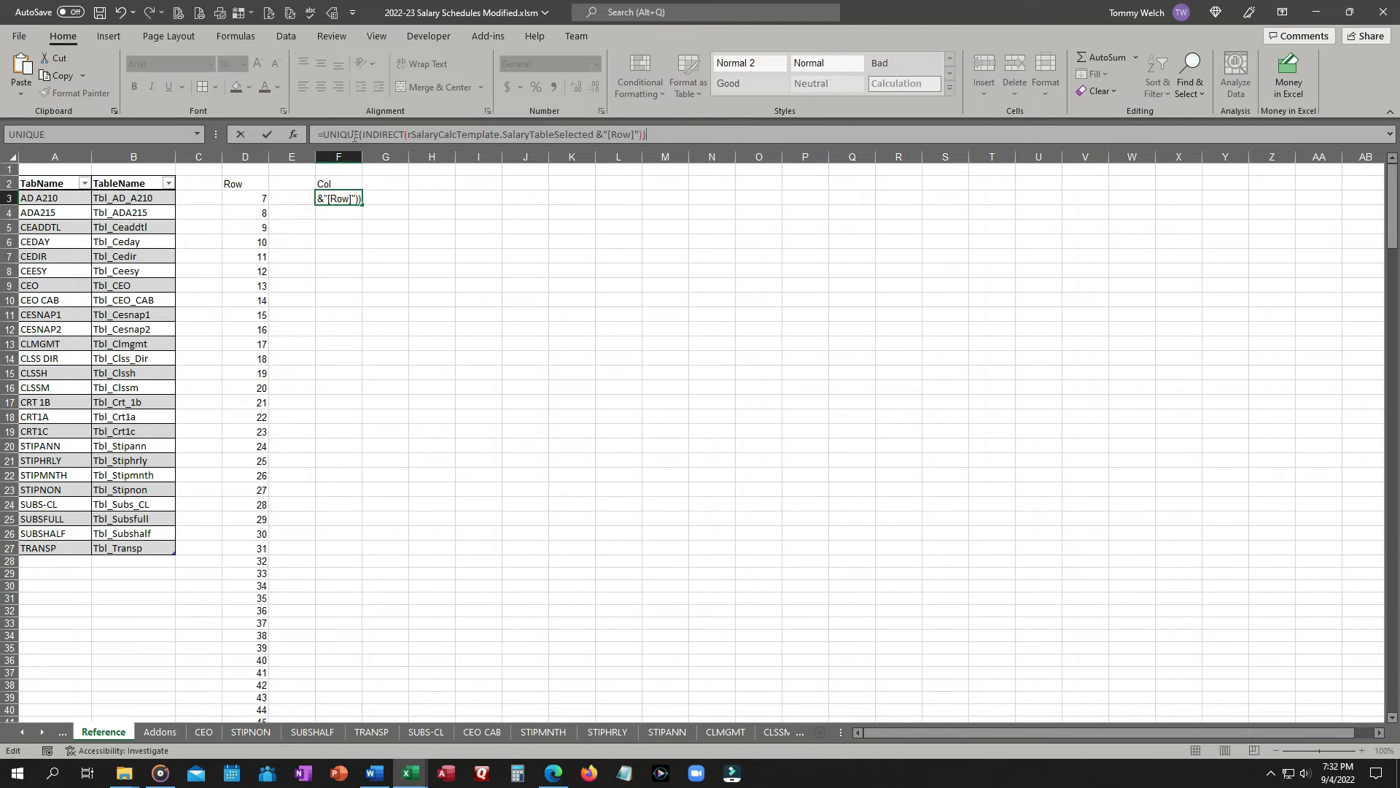
Replace the [Row] field reference in F3's formula with [Col] and enter the formula
{"action": "left_click", "coordinate": [631, 136]}
{"action": "key", "text": "BackSpace"}
{"action": "key", "text": "BackSpace"}
{"action": "key", "text": "BackSpace"}
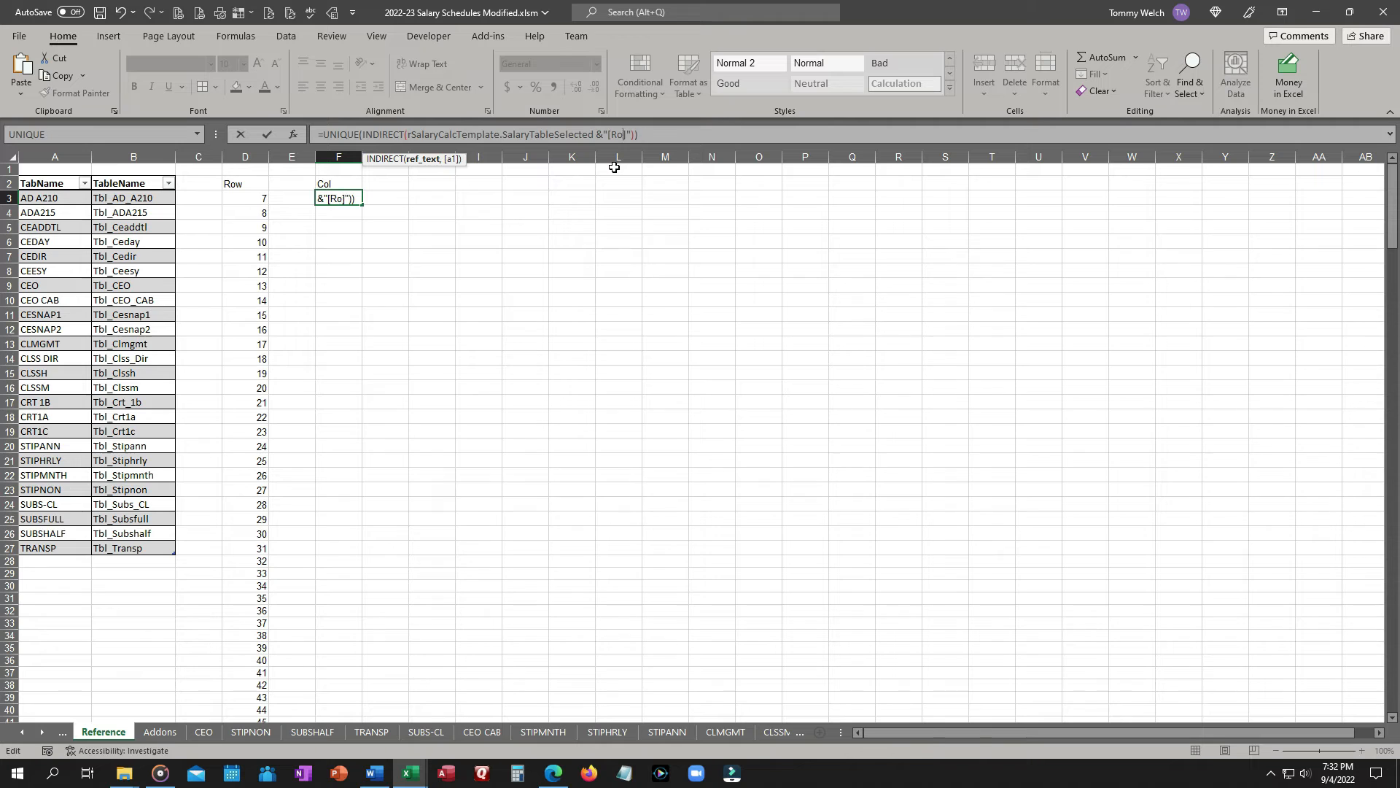
{"action": "type", "text": "Col"}
{"action": "key", "text": "Return"}
{"action": "key", "text": "Up"}
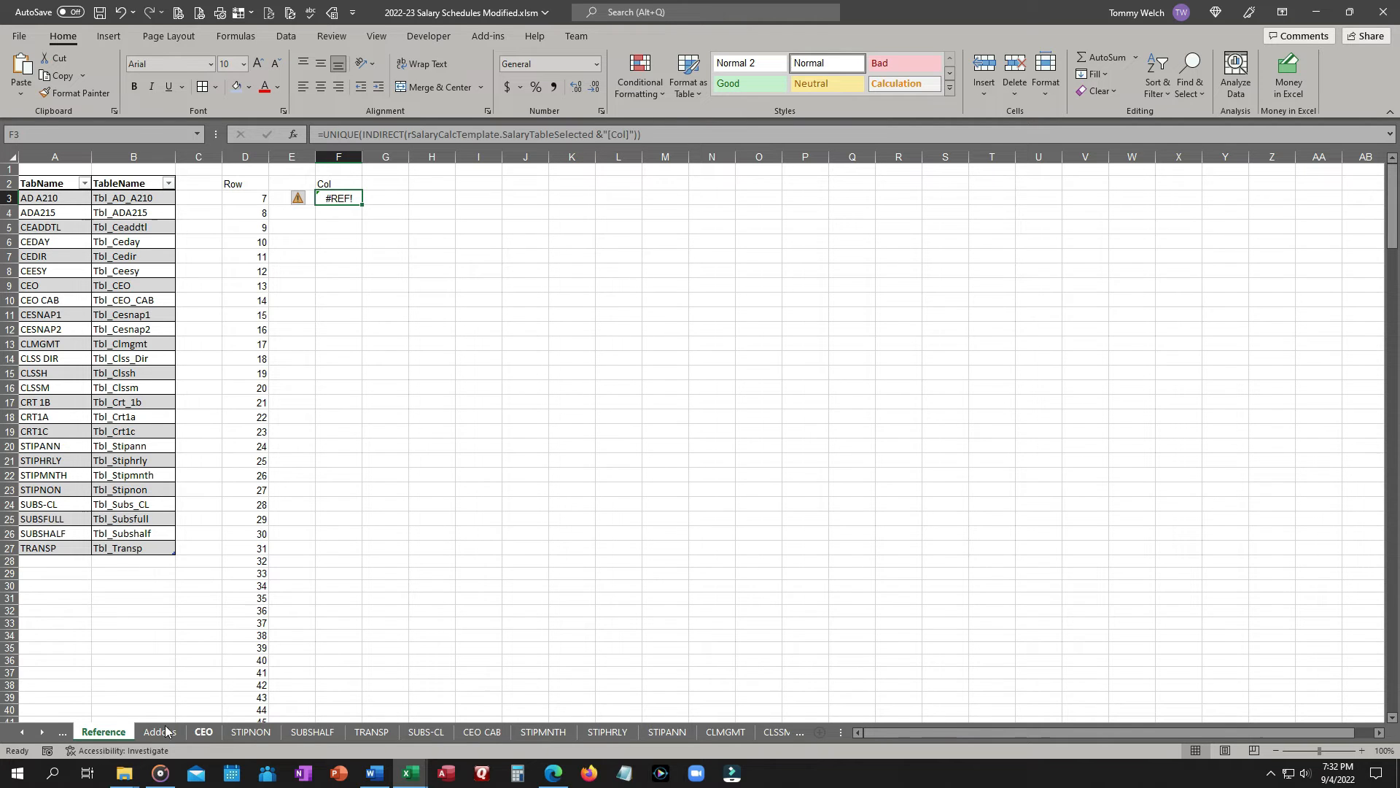
Check the column field's exact heading in the CEO sheet's table, returning to the Reference sheet
{"action": "left_click", "coordinate": [20, 733]}
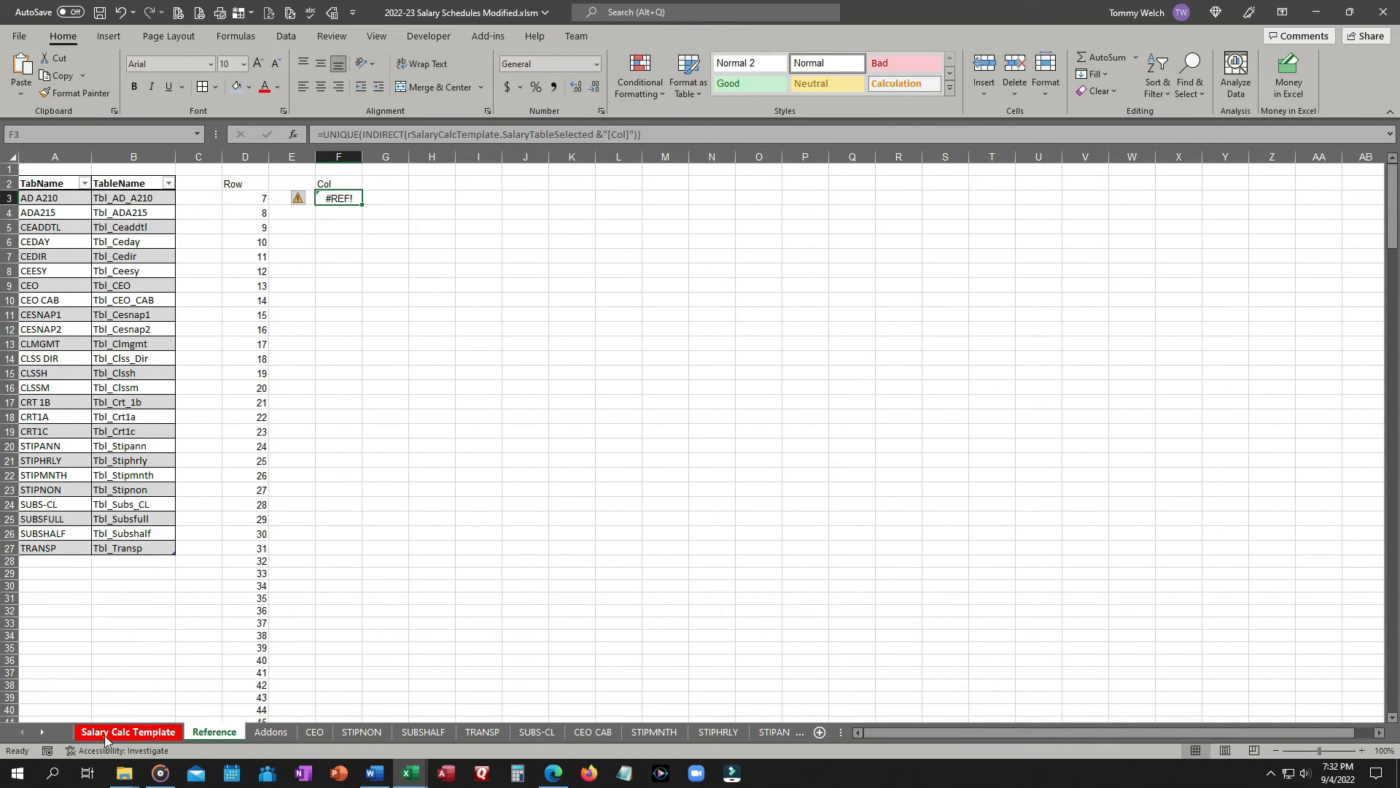
{"action": "left_click", "coordinate": [103, 735]}
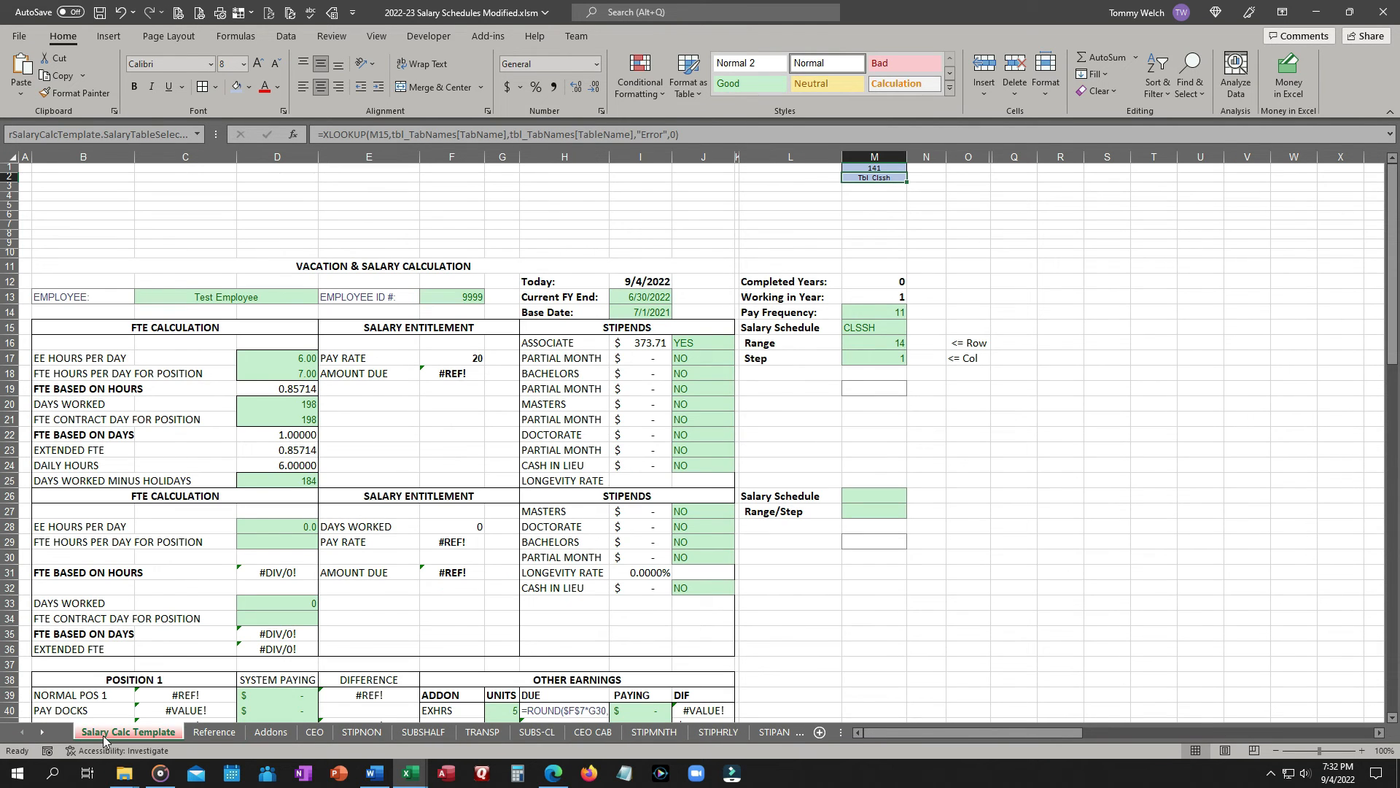
{"action": "left_click", "coordinate": [317, 733]}
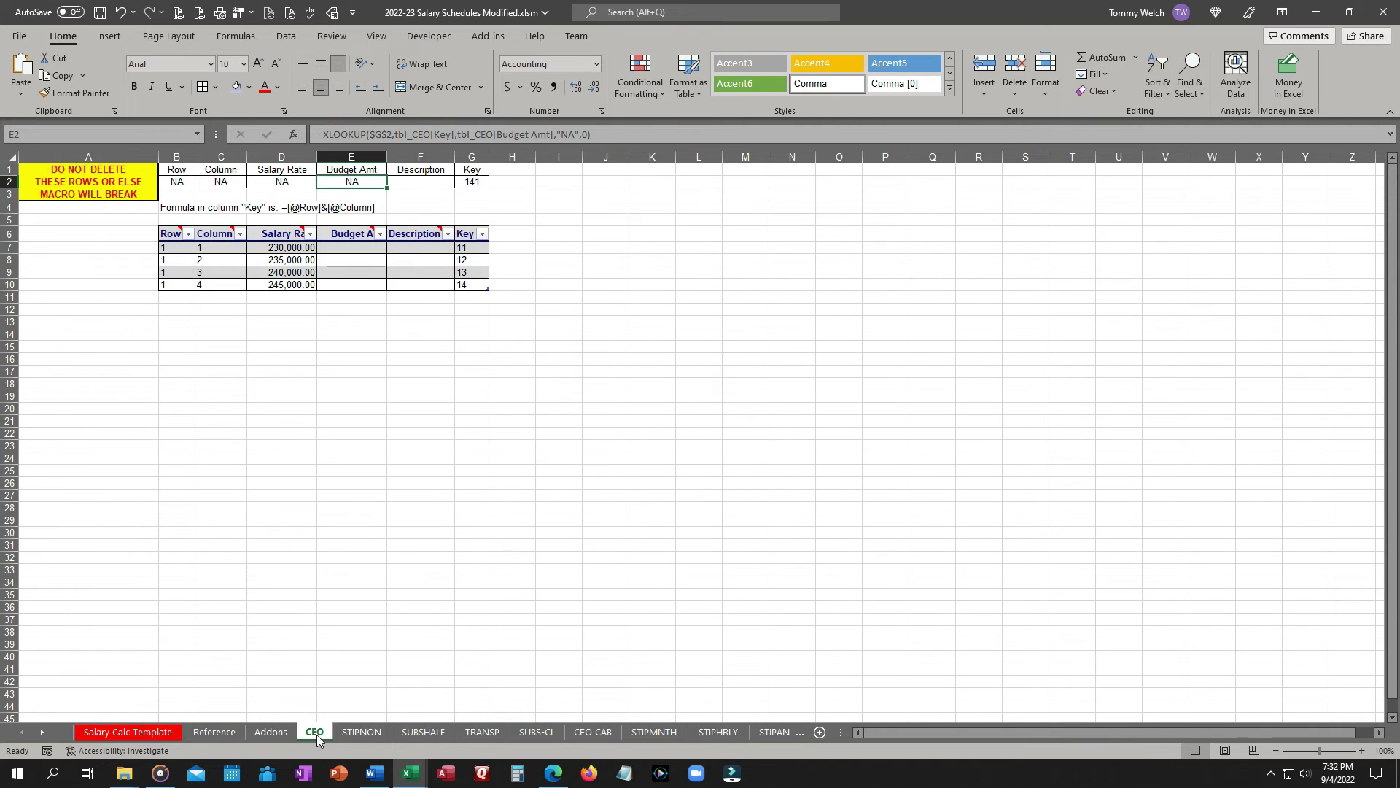
{"action": "left_click", "coordinate": [105, 735]}
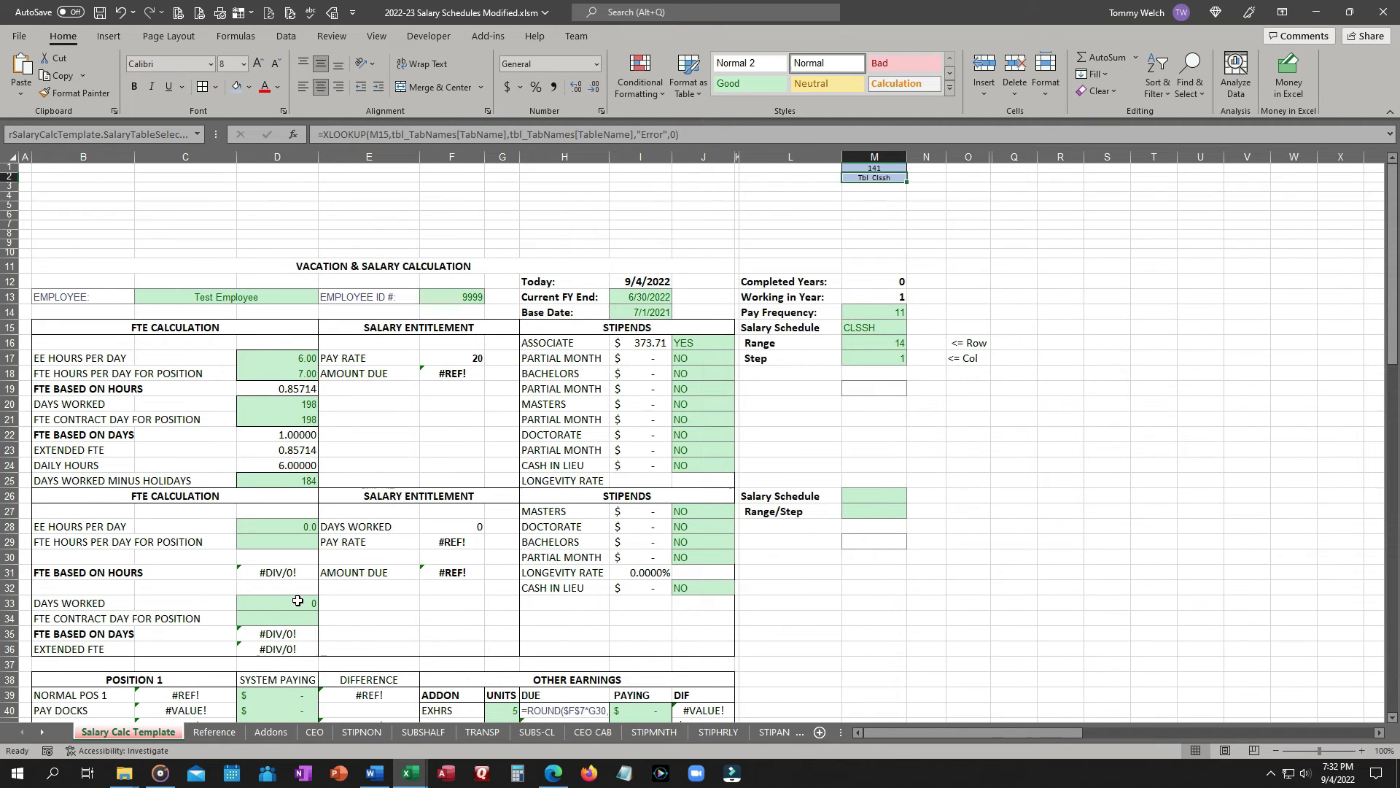
{"action": "left_click", "coordinate": [214, 733]}
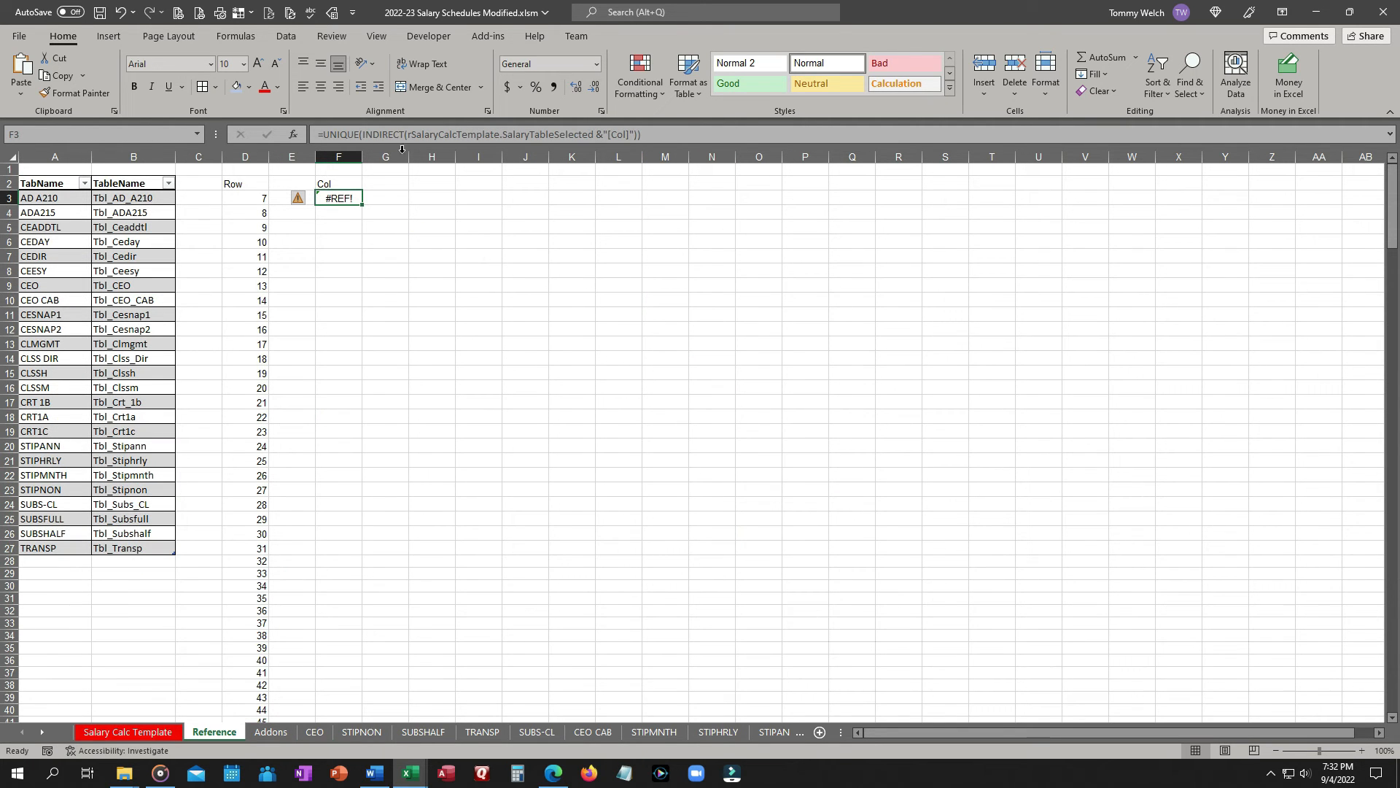
Correct F3 to =UNIQUE(INDIRECT(rSalaryCalcTemplate.SalaryTableSelected &"[Column]"))
{"action": "left_click", "coordinate": [626, 134]}
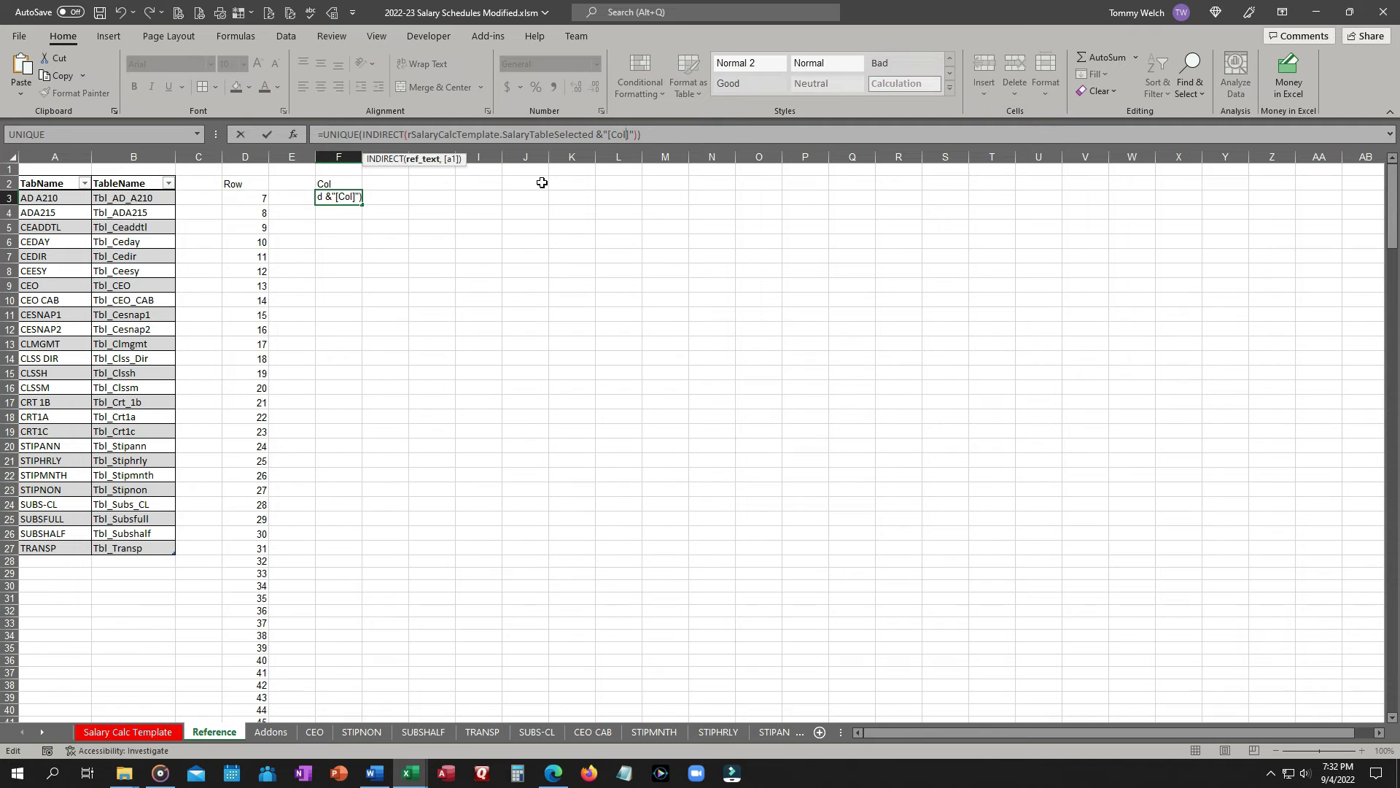
{"action": "type", "text": "umn"}
{"action": "key", "text": "Return"}
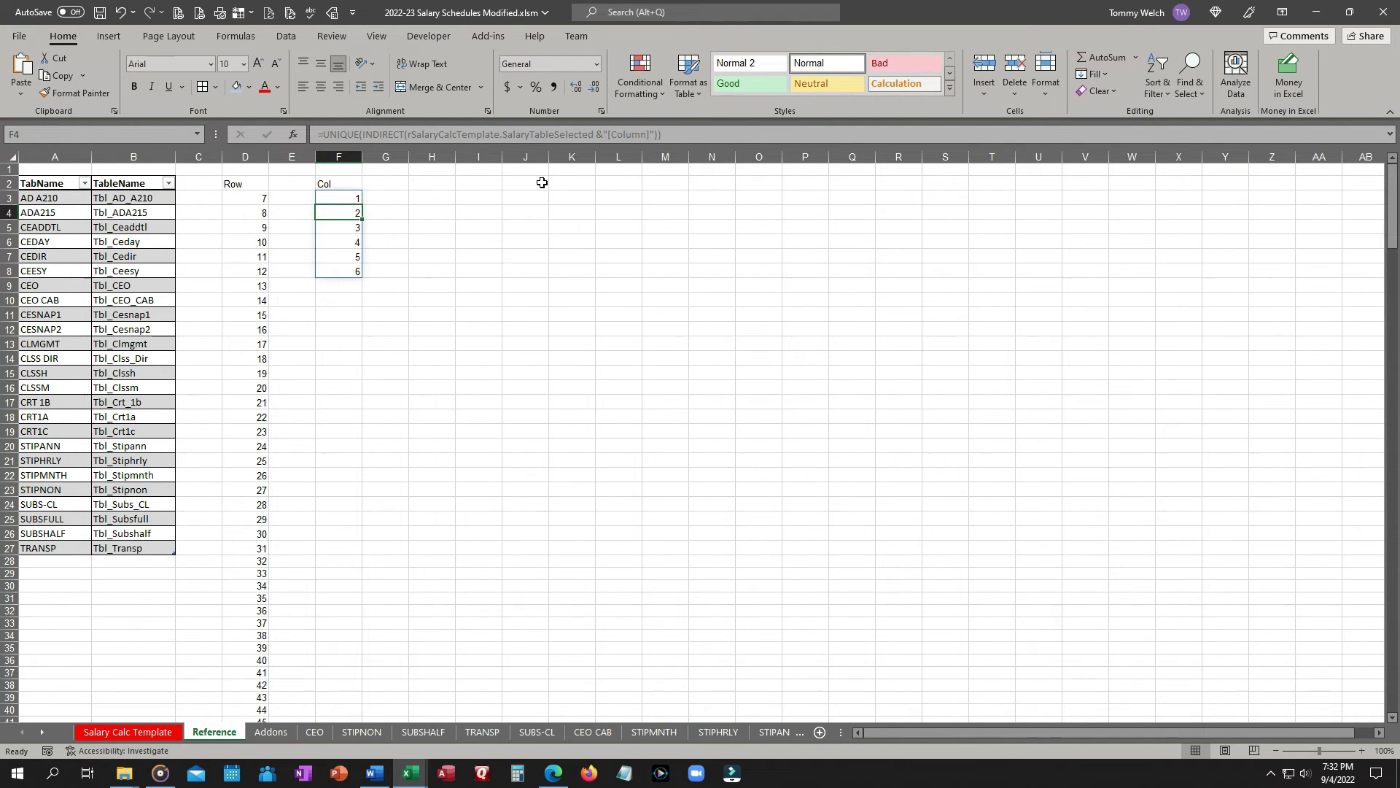
{"action": "left_click", "coordinate": [338, 198]}
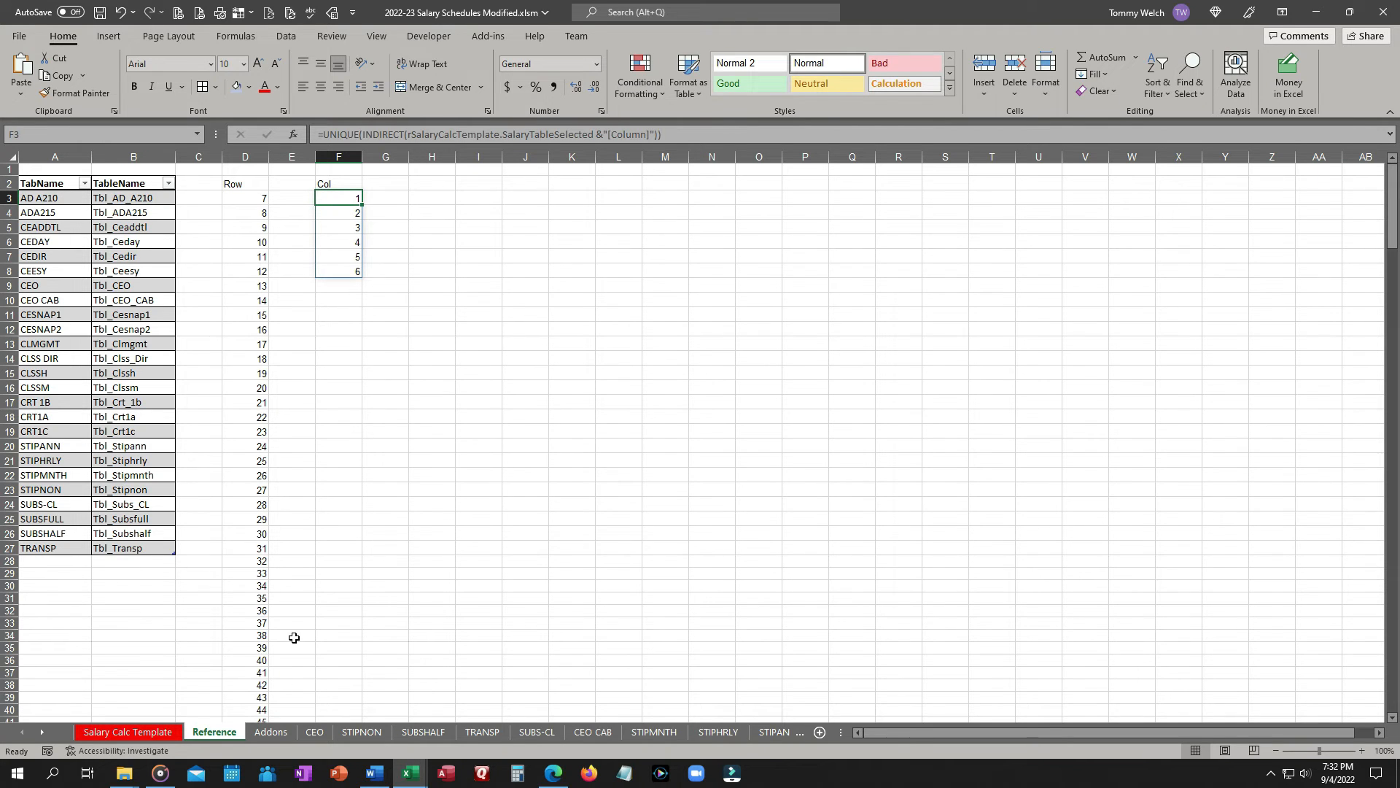
Add list data validation to the Range cell M16 on Salary Calc Template, with the source =Reference!$D$3#
{"action": "left_click", "coordinate": [141, 734]}
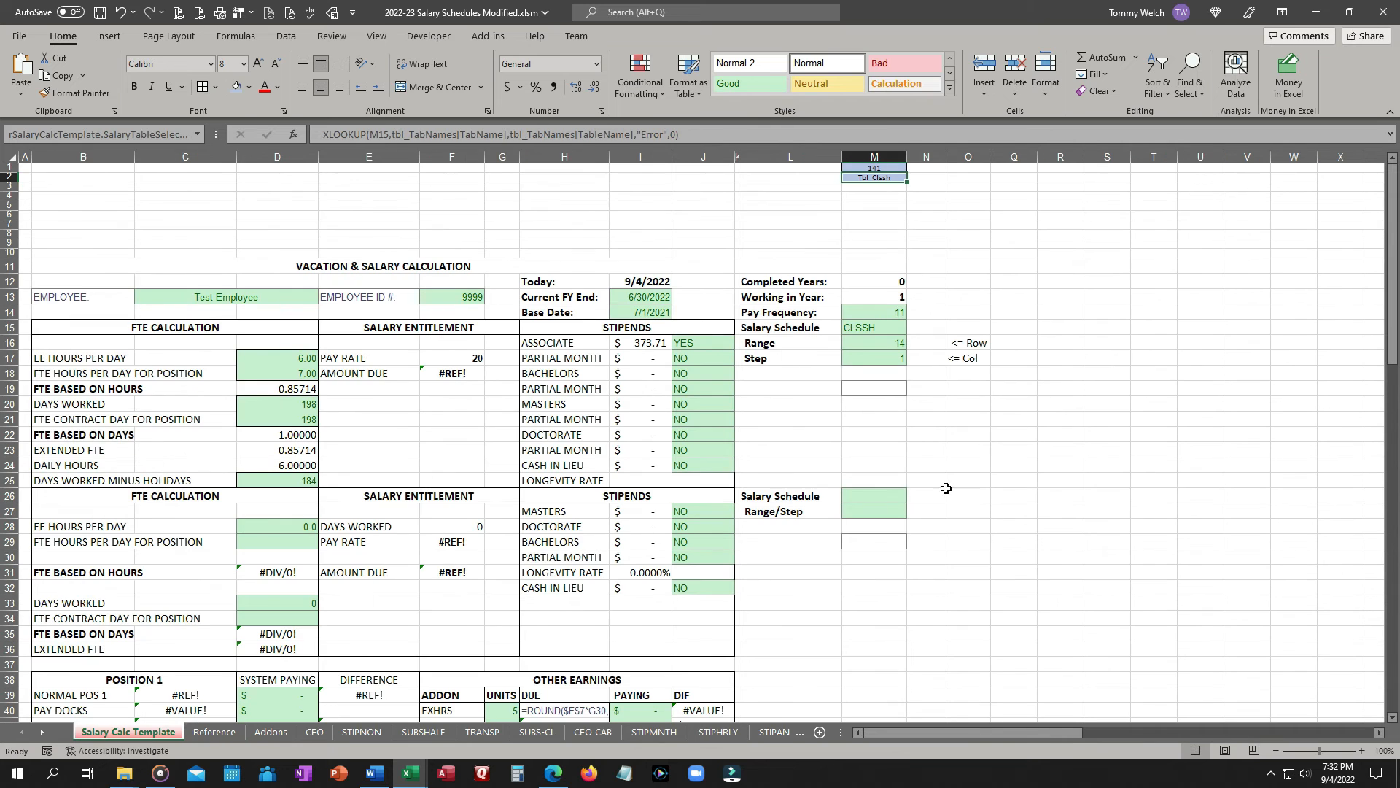
{"action": "left_click", "coordinate": [875, 343]}
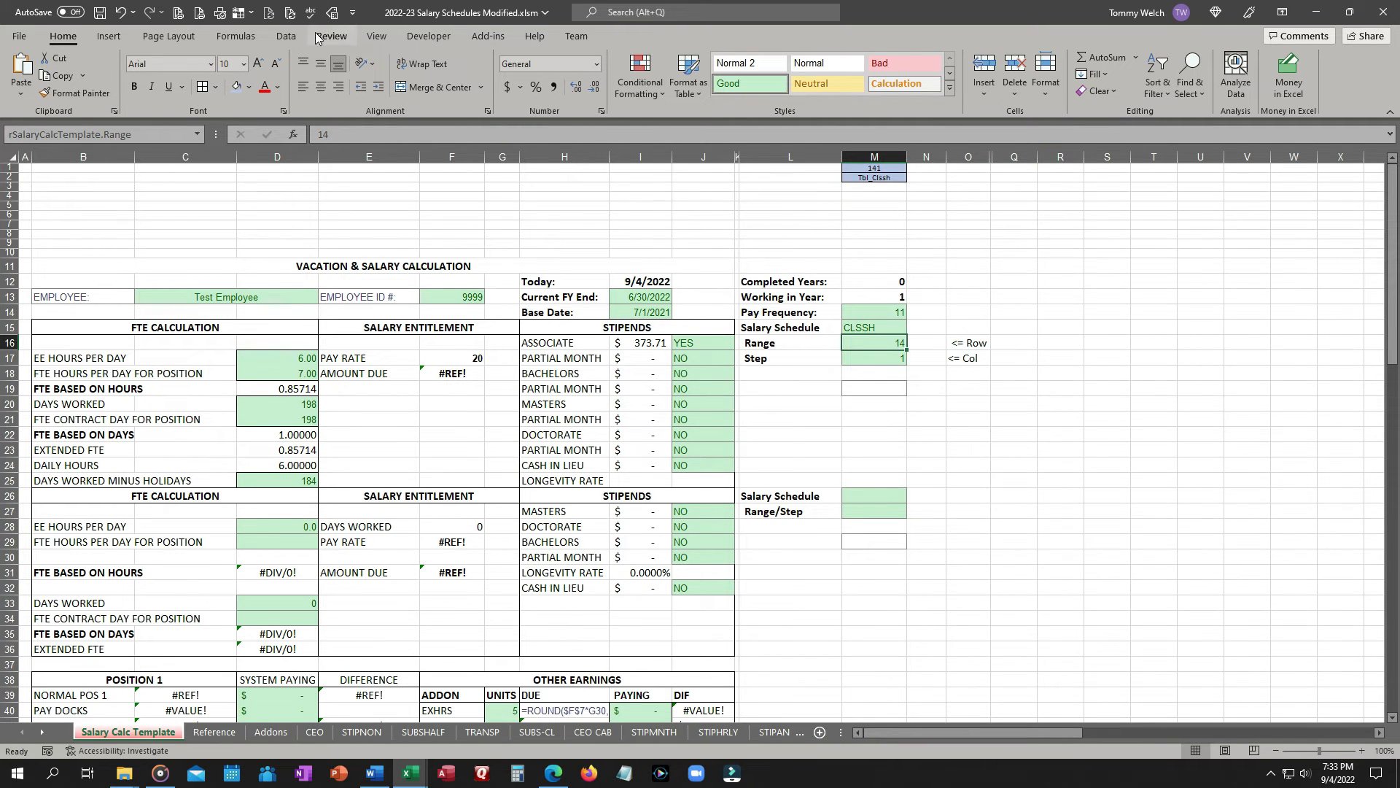
{"action": "left_click", "coordinate": [286, 38]}
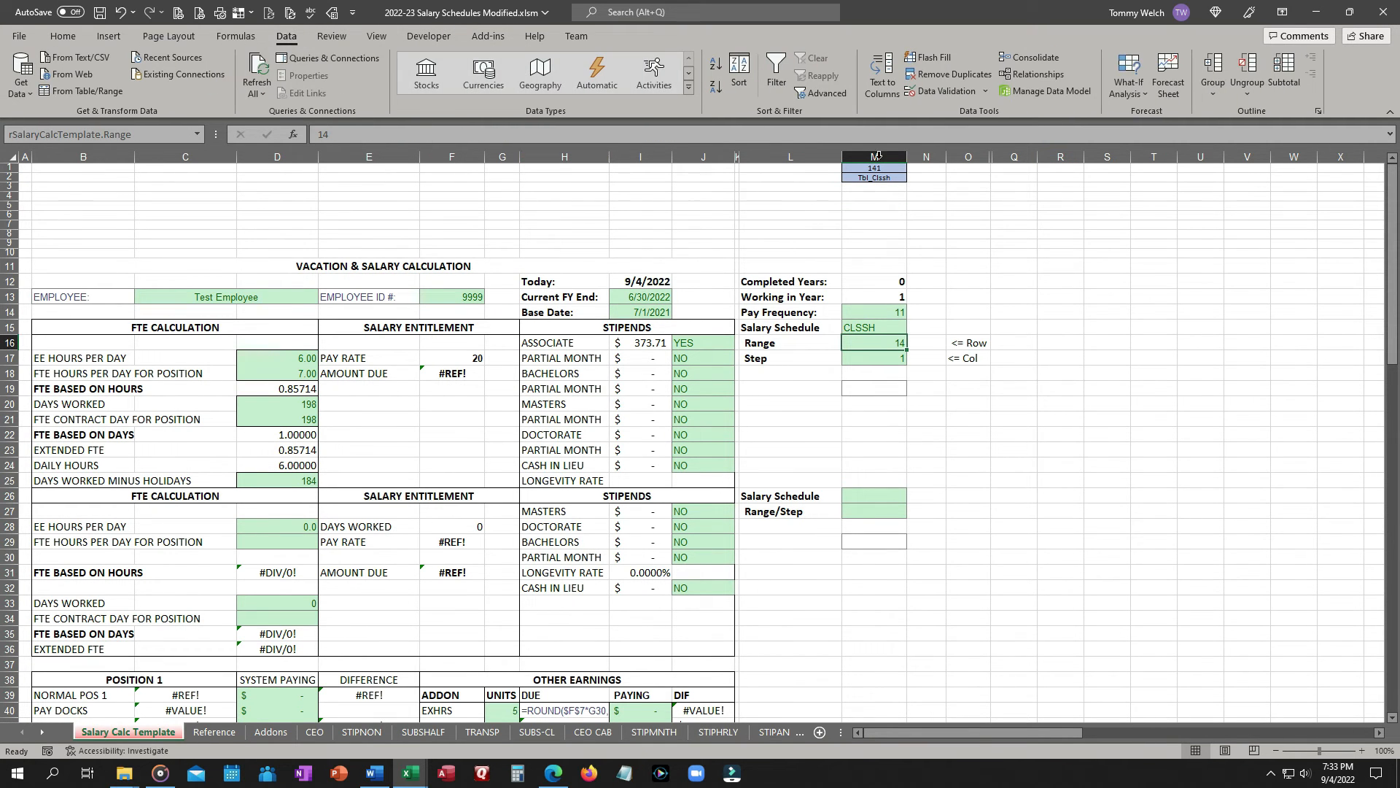
{"action": "left_click", "coordinate": [957, 91]}
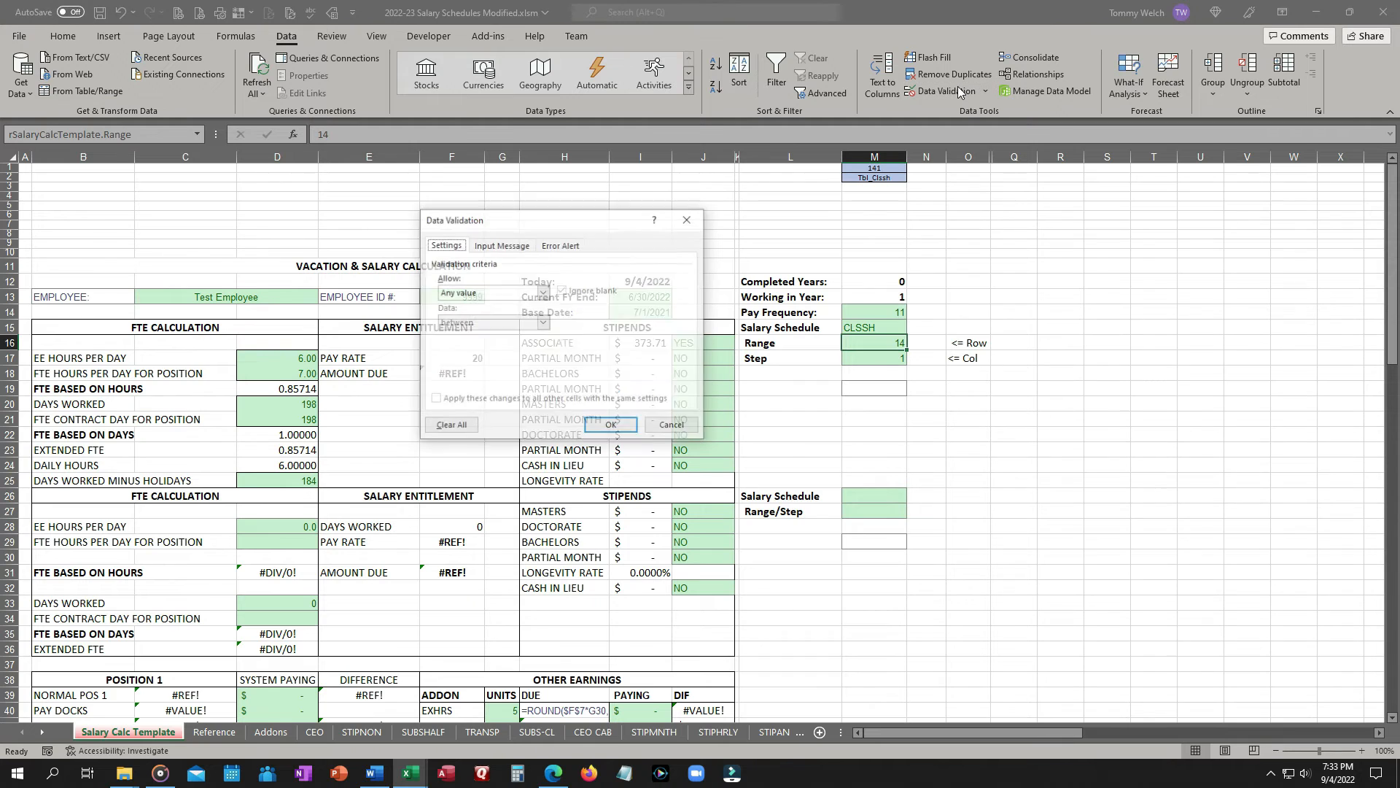
{"action": "left_click", "coordinate": [542, 293]}
{"action": "left_click", "coordinate": [481, 334]}
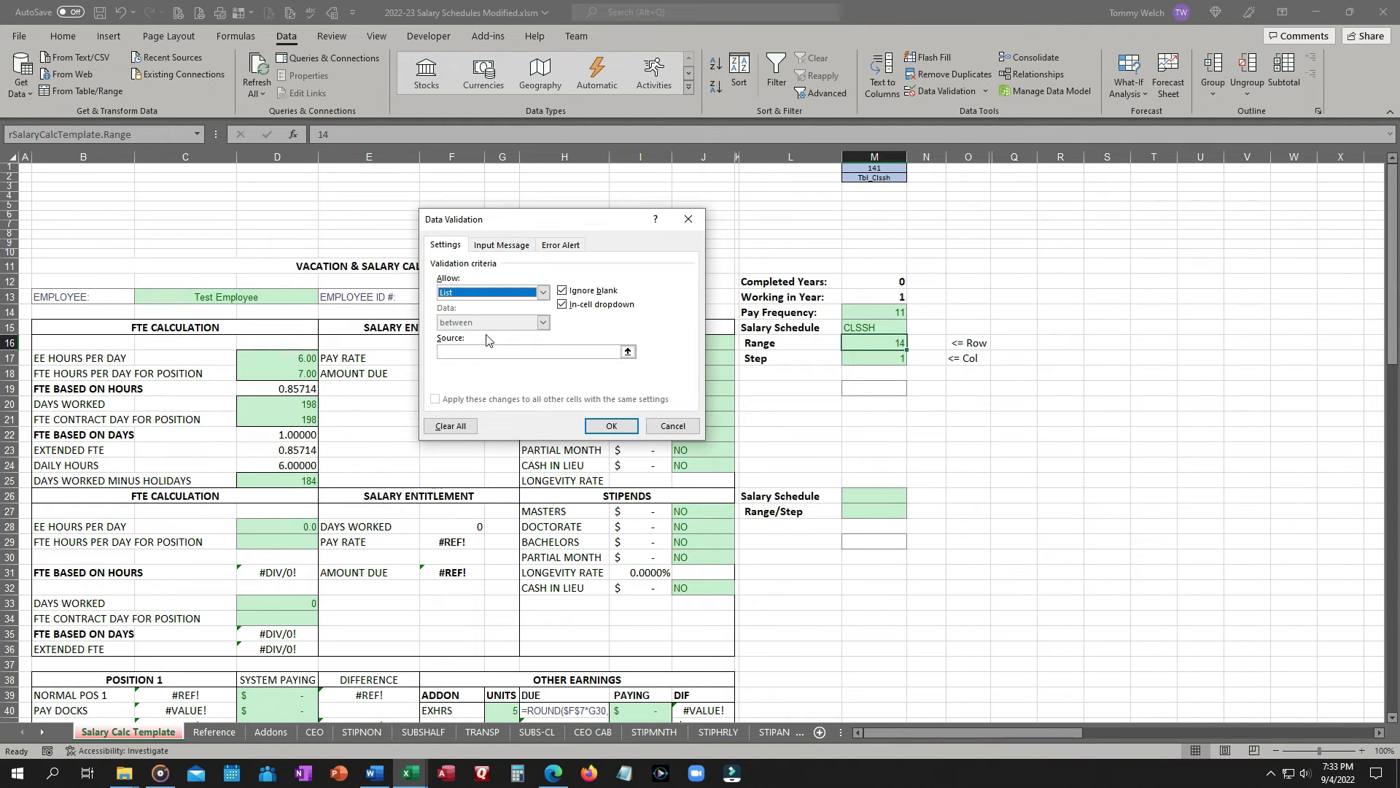
{"action": "left_click", "coordinate": [475, 352]}
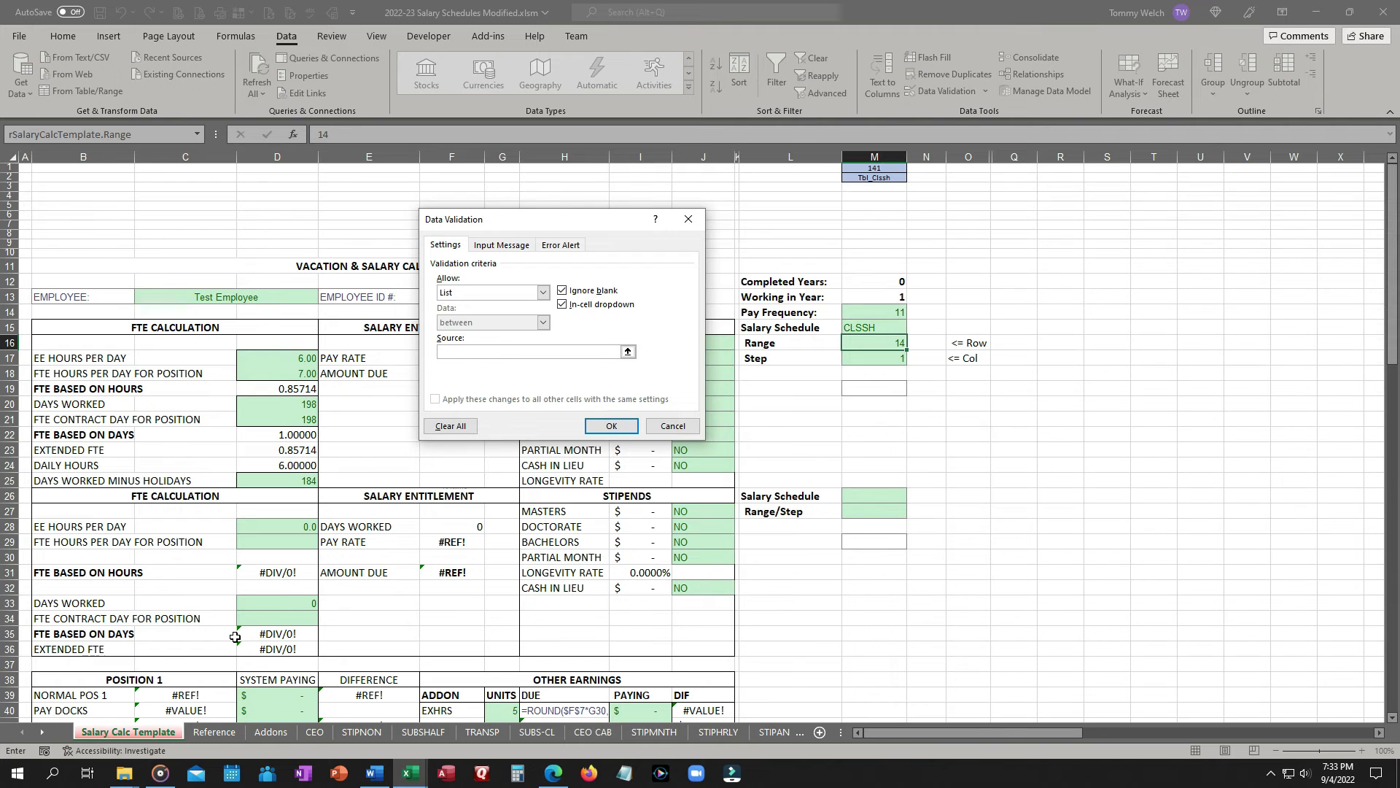
{"action": "left_click", "coordinate": [218, 738]}
{"action": "left_click", "coordinate": [251, 199]}
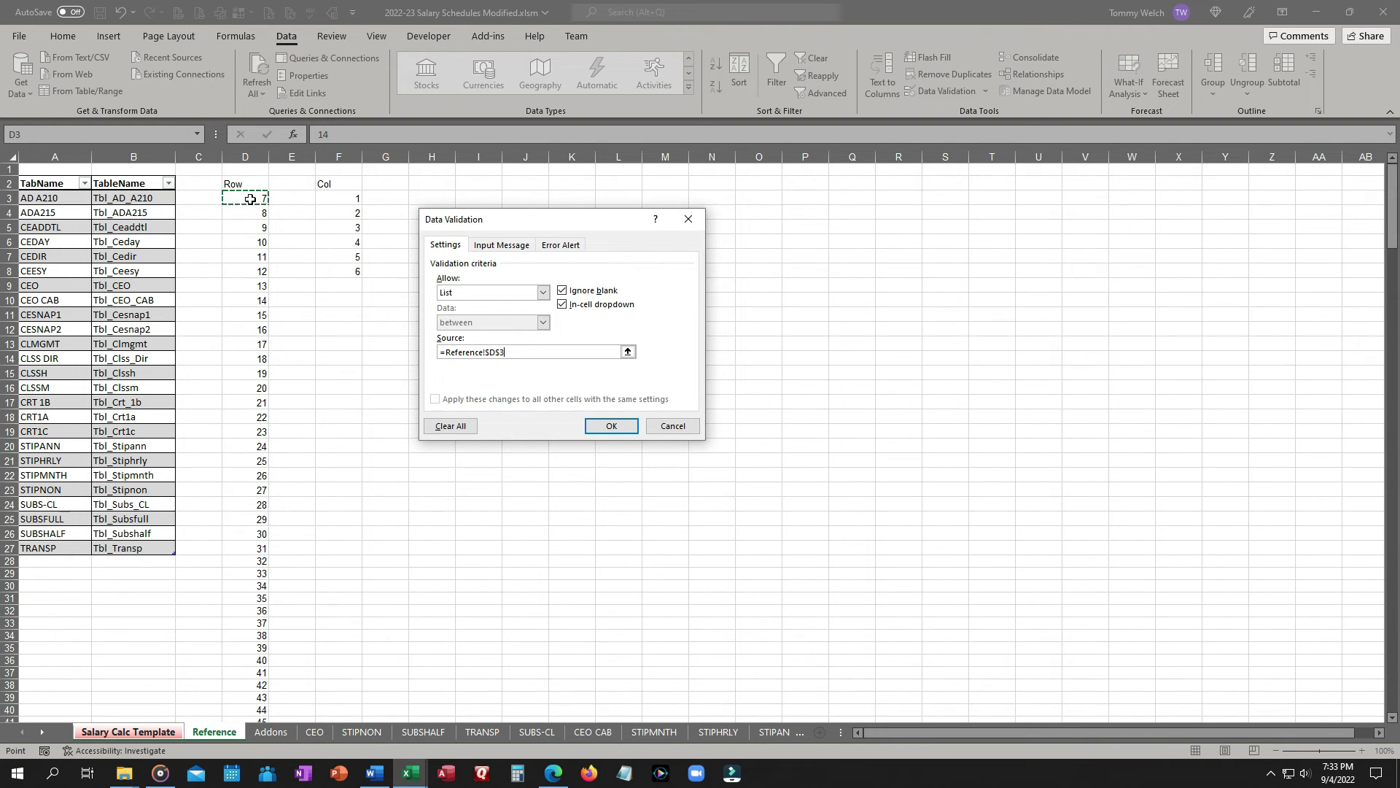
{"action": "type", "text": "#"}
{"action": "left_click", "coordinate": [616, 429]}
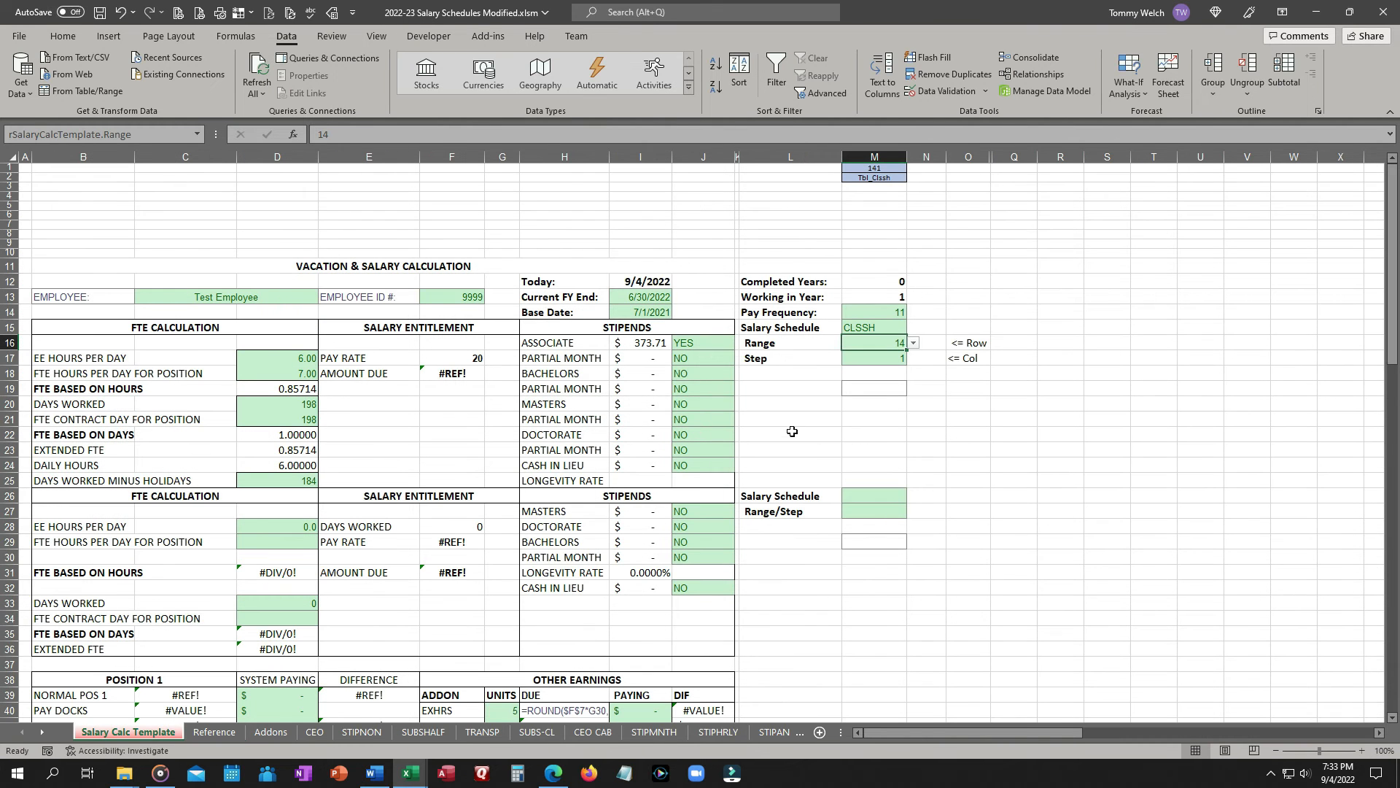
Browse the Range cell's list of allowed values and choose 14
{"action": "left_click", "coordinate": [914, 343]}
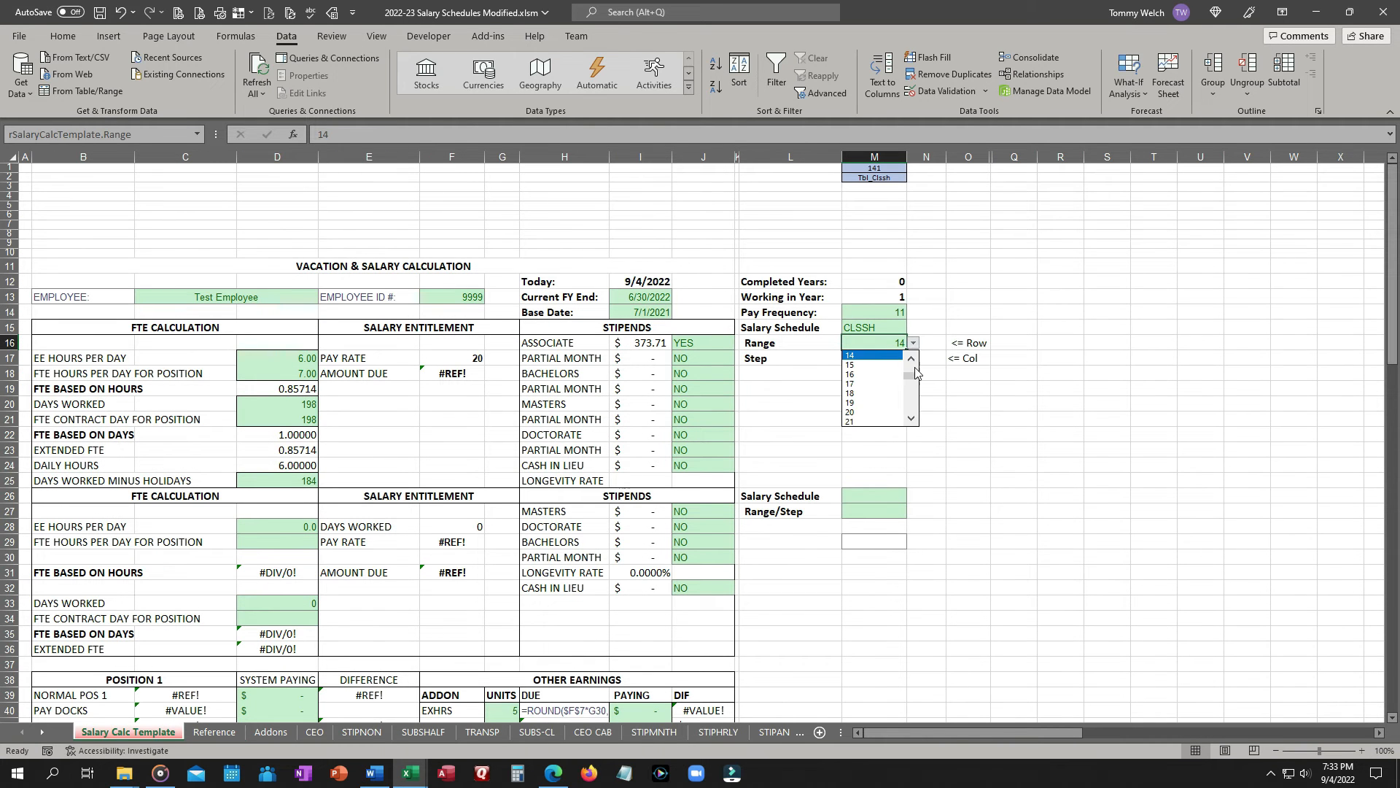
{"action": "mouse_move", "coordinate": [911, 380]}
{"action": "left_mouse_down"}
{"action": "mouse_move", "coordinate": [912, 412]}
{"action": "mouse_move", "coordinate": [919, 377]}
{"action": "left_mouse_up"}
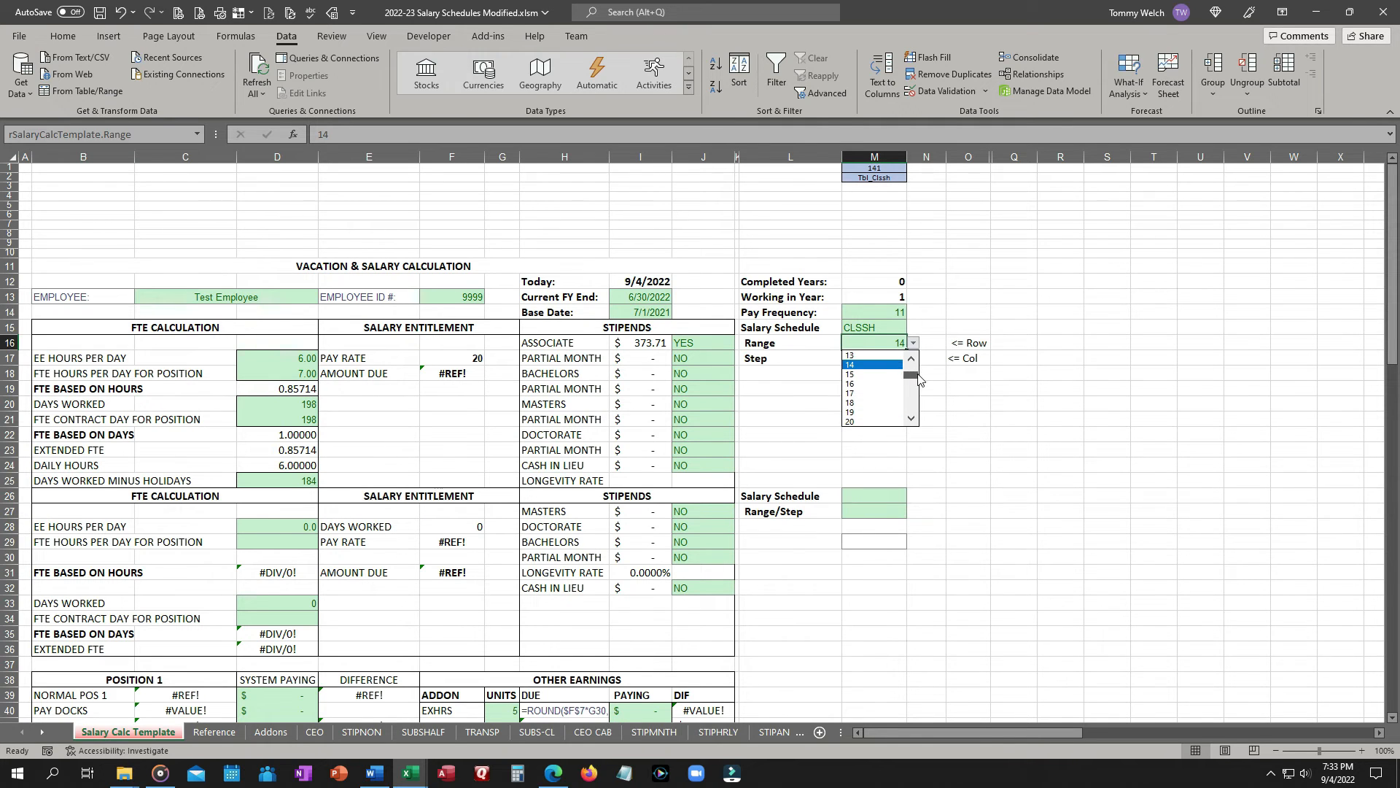
{"action": "left_click", "coordinate": [866, 366]}
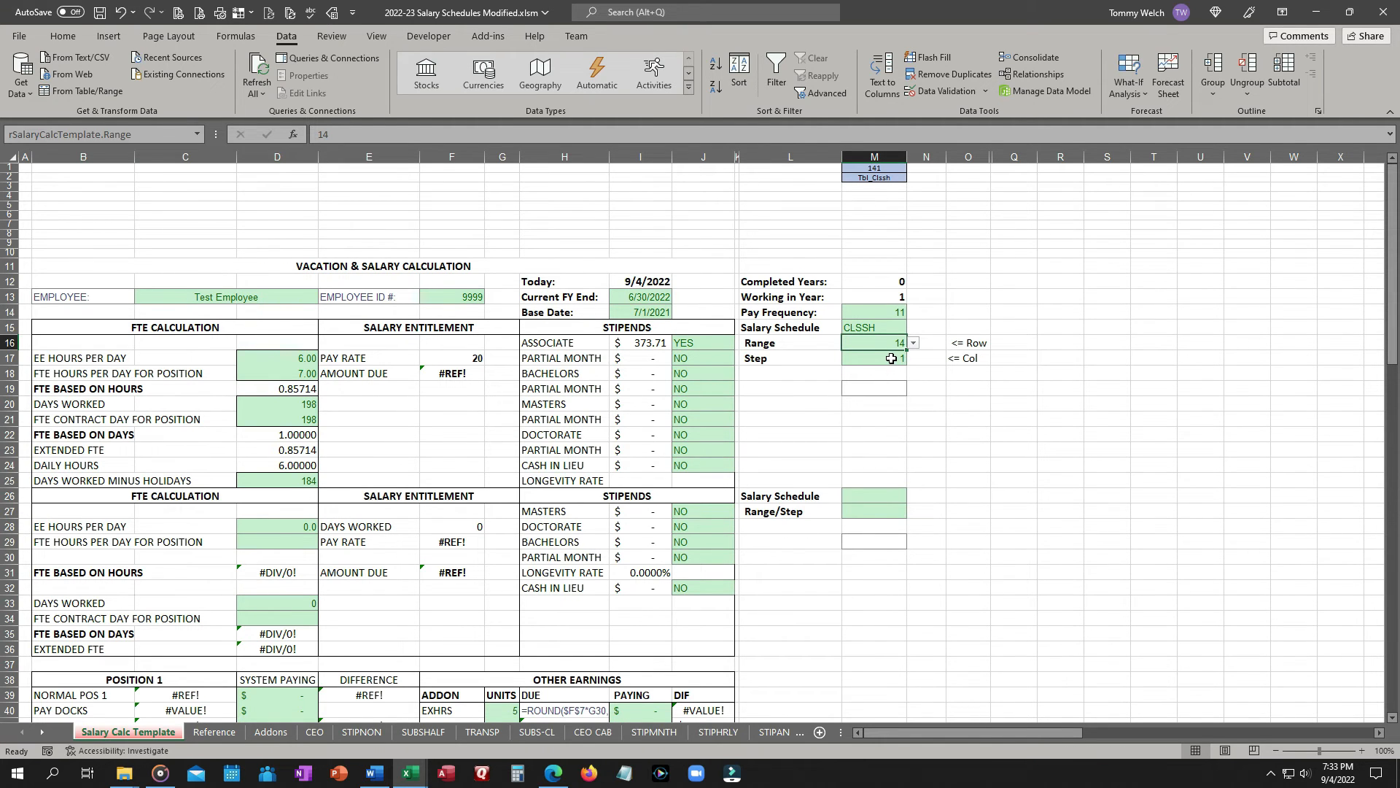
Add list data validation to the Step cell M17 with the source =Reference!$F$3#, and choose 1 from its list
{"action": "left_click", "coordinate": [891, 358]}
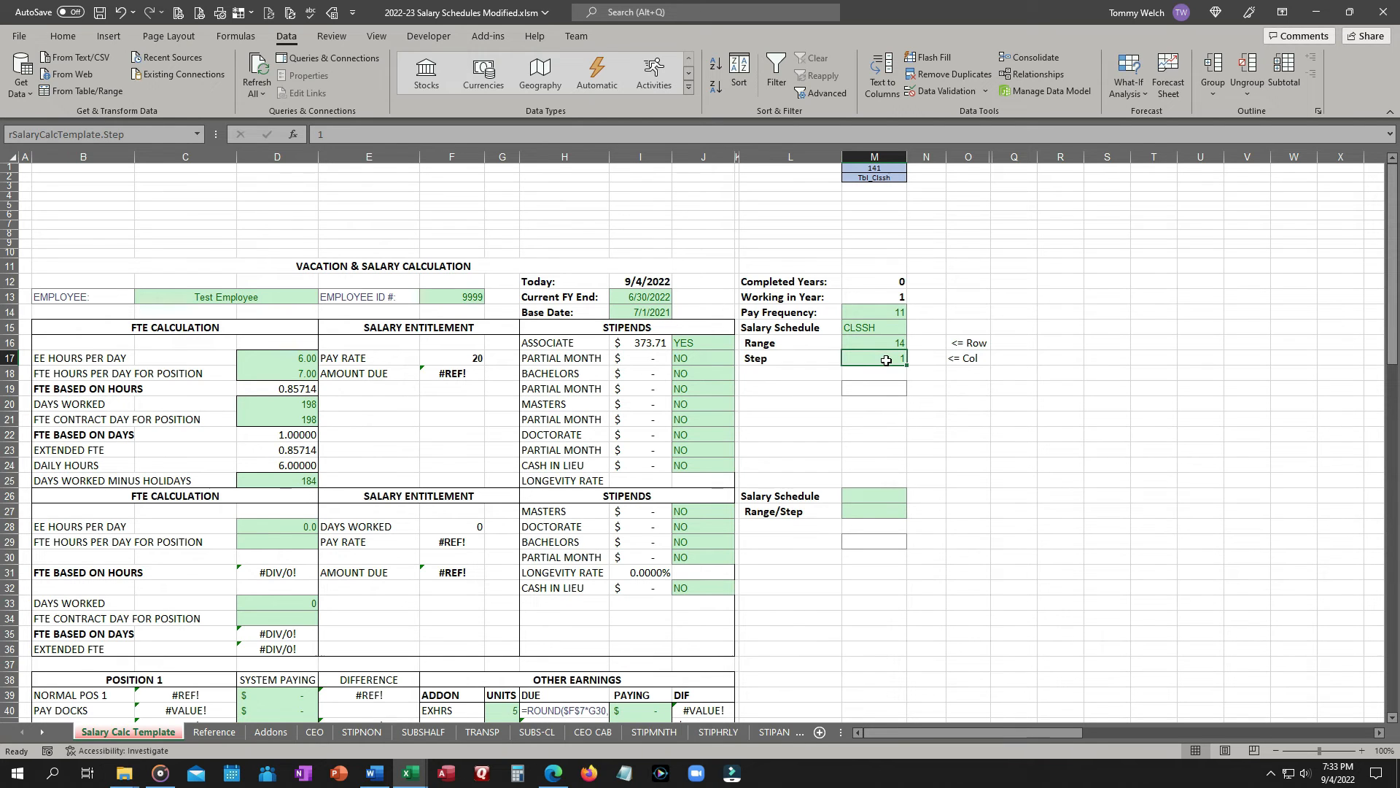
{"action": "left_click", "coordinate": [951, 92]}
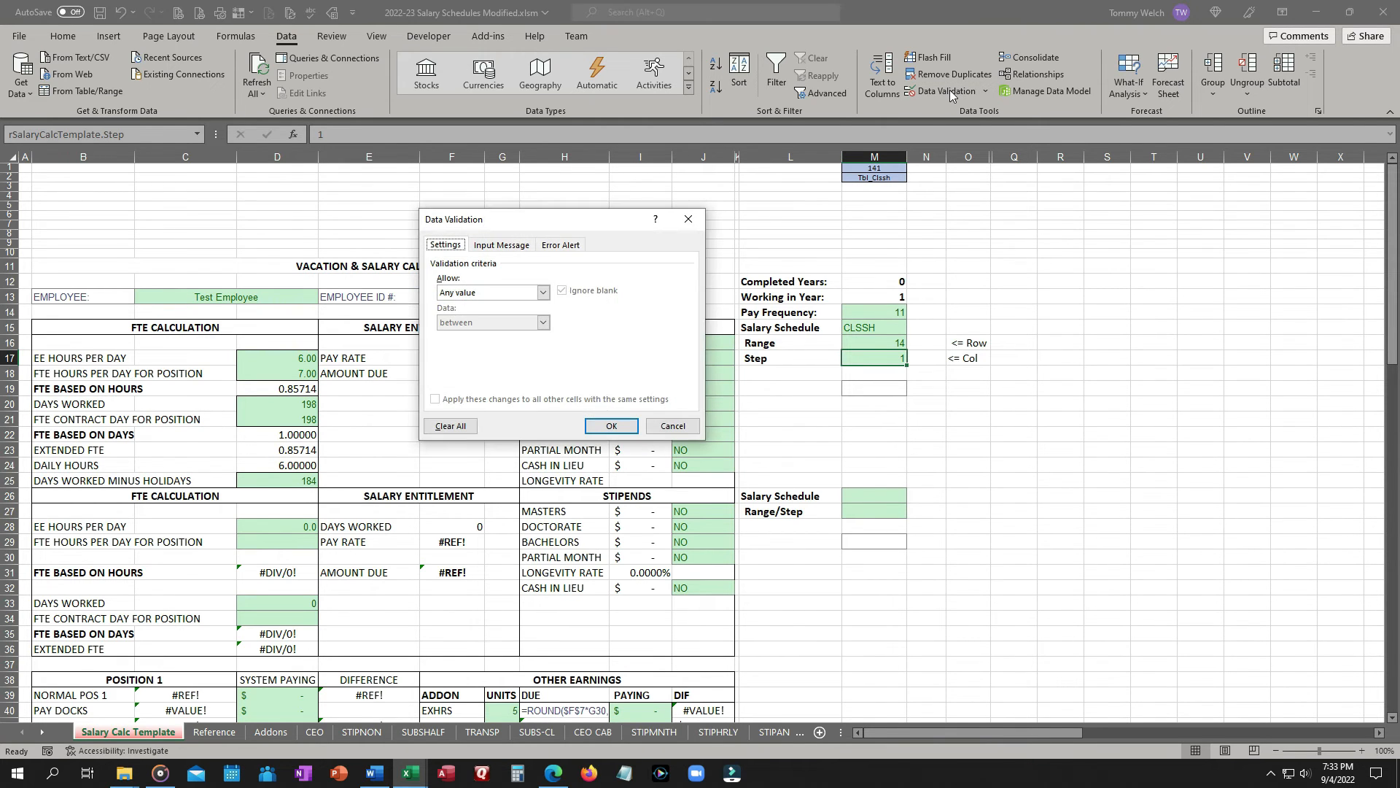
{"action": "left_click", "coordinate": [543, 293]}
{"action": "left_click", "coordinate": [493, 334]}
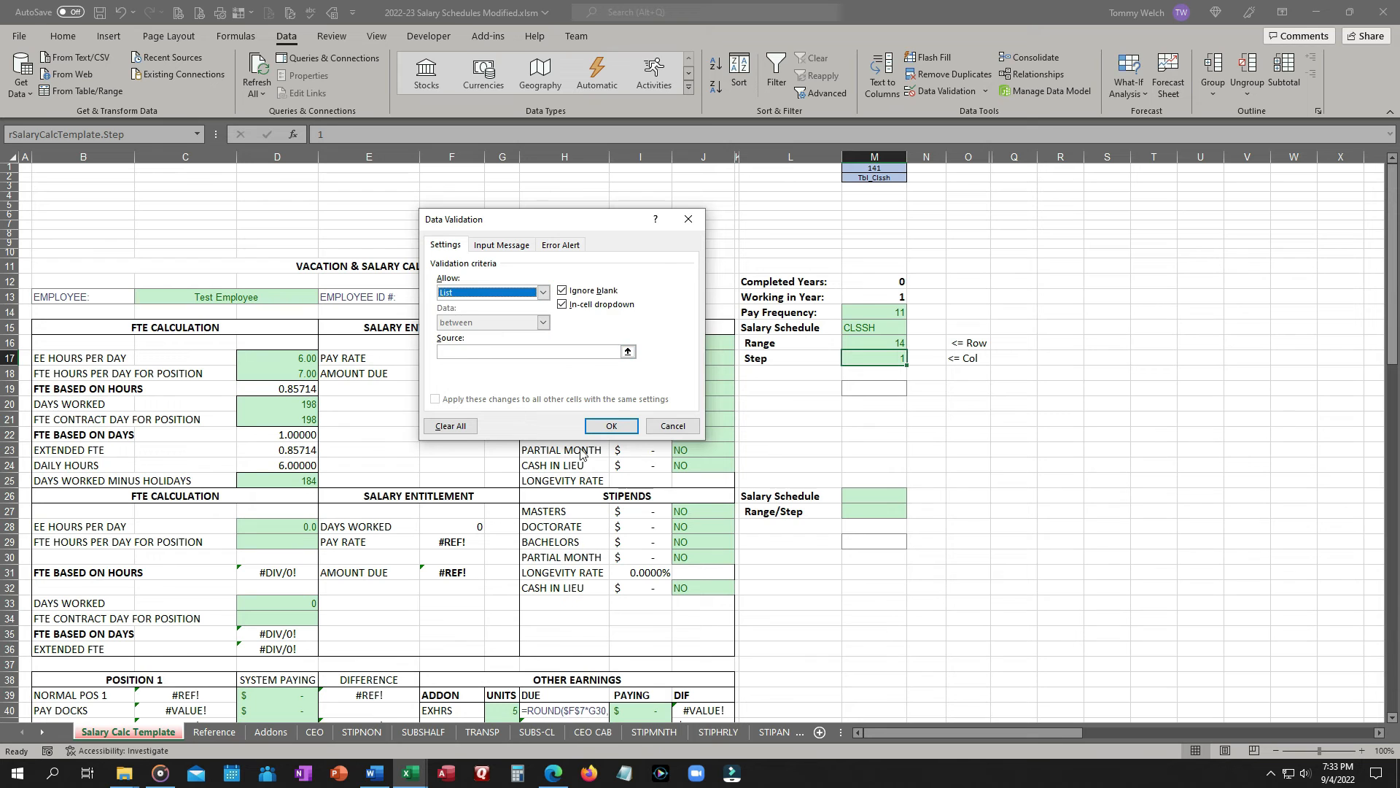
{"action": "left_click", "coordinate": [504, 350]}
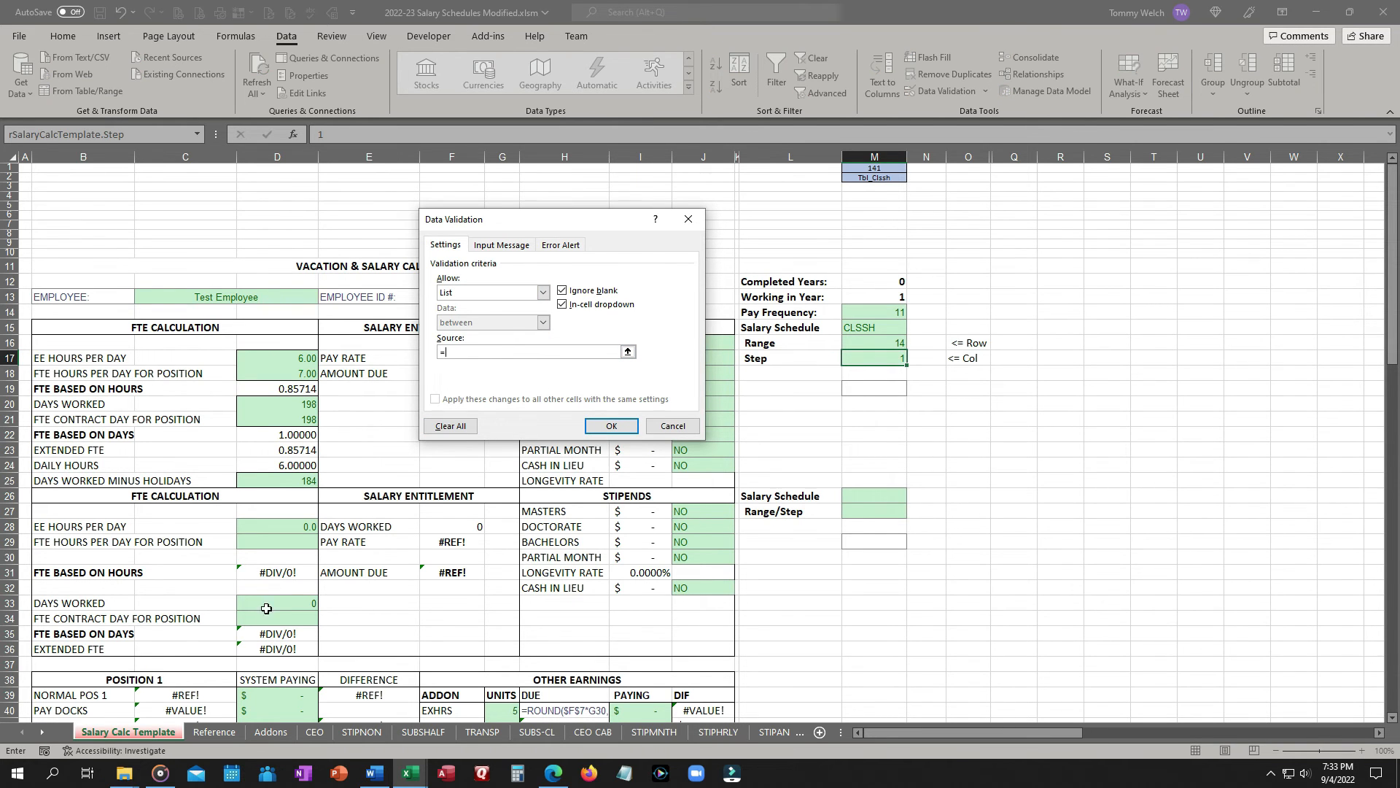
{"action": "left_click", "coordinate": [213, 732]}
{"action": "left_click", "coordinate": [339, 198]}
{"action": "type", "text": "#"}
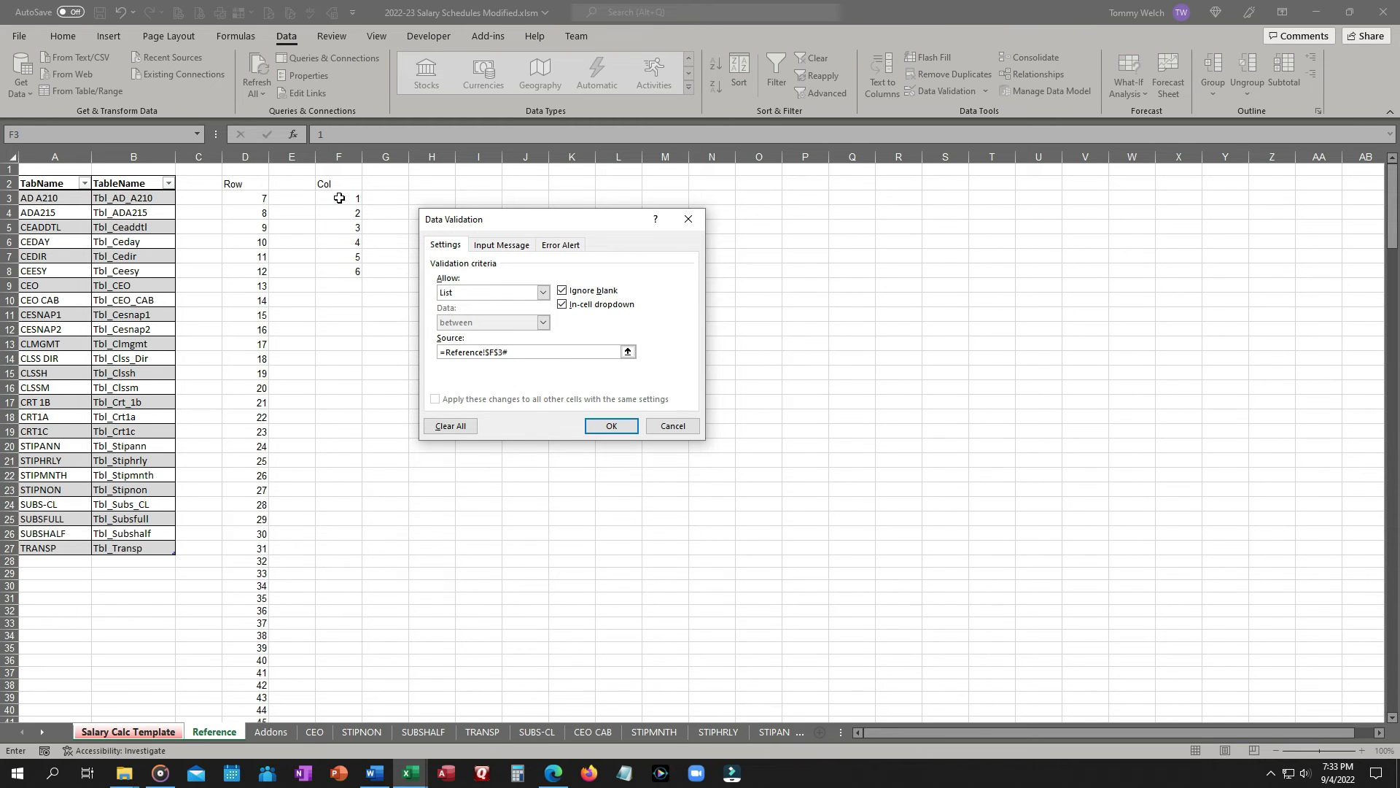
{"action": "left_click", "coordinate": [611, 426]}
{"action": "left_click", "coordinate": [913, 358]}
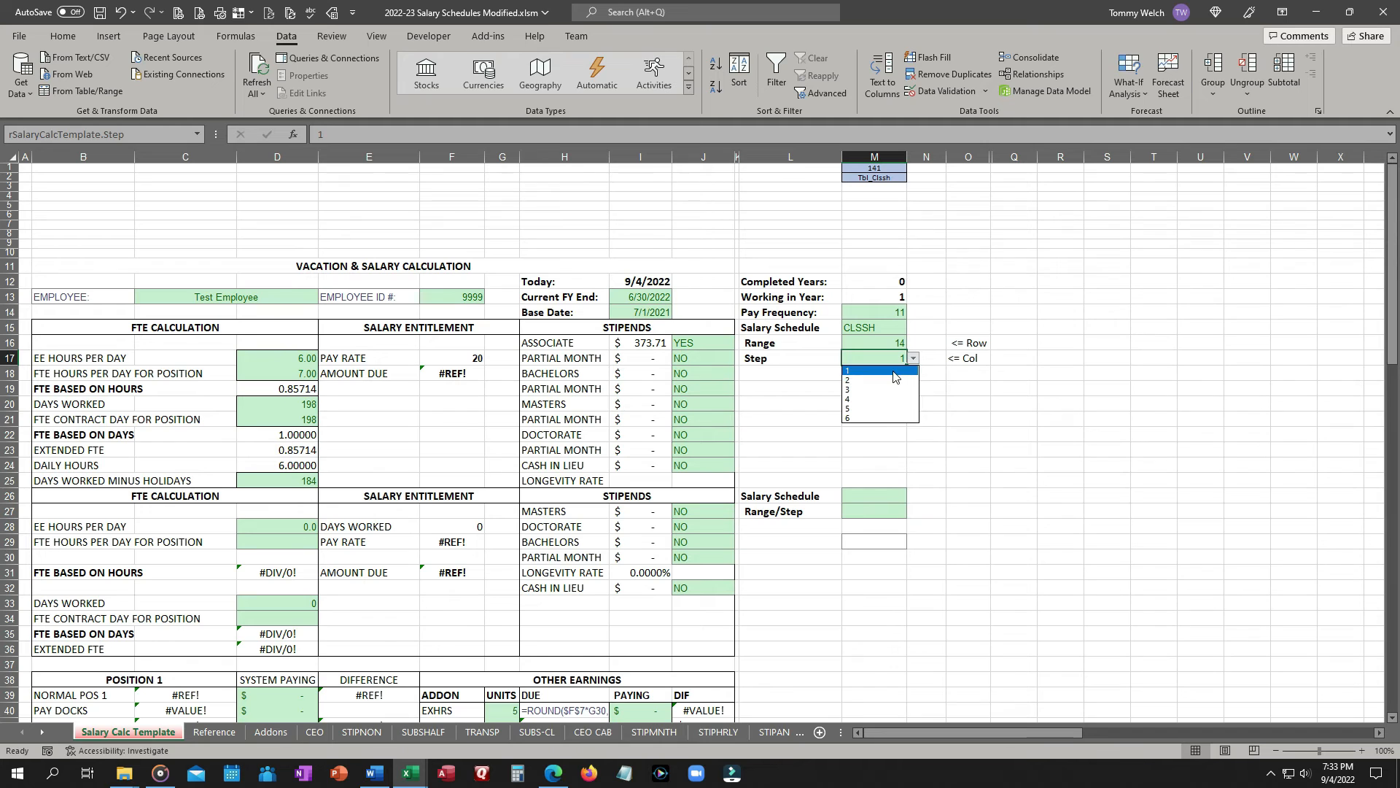
{"action": "left_click", "coordinate": [898, 371]}
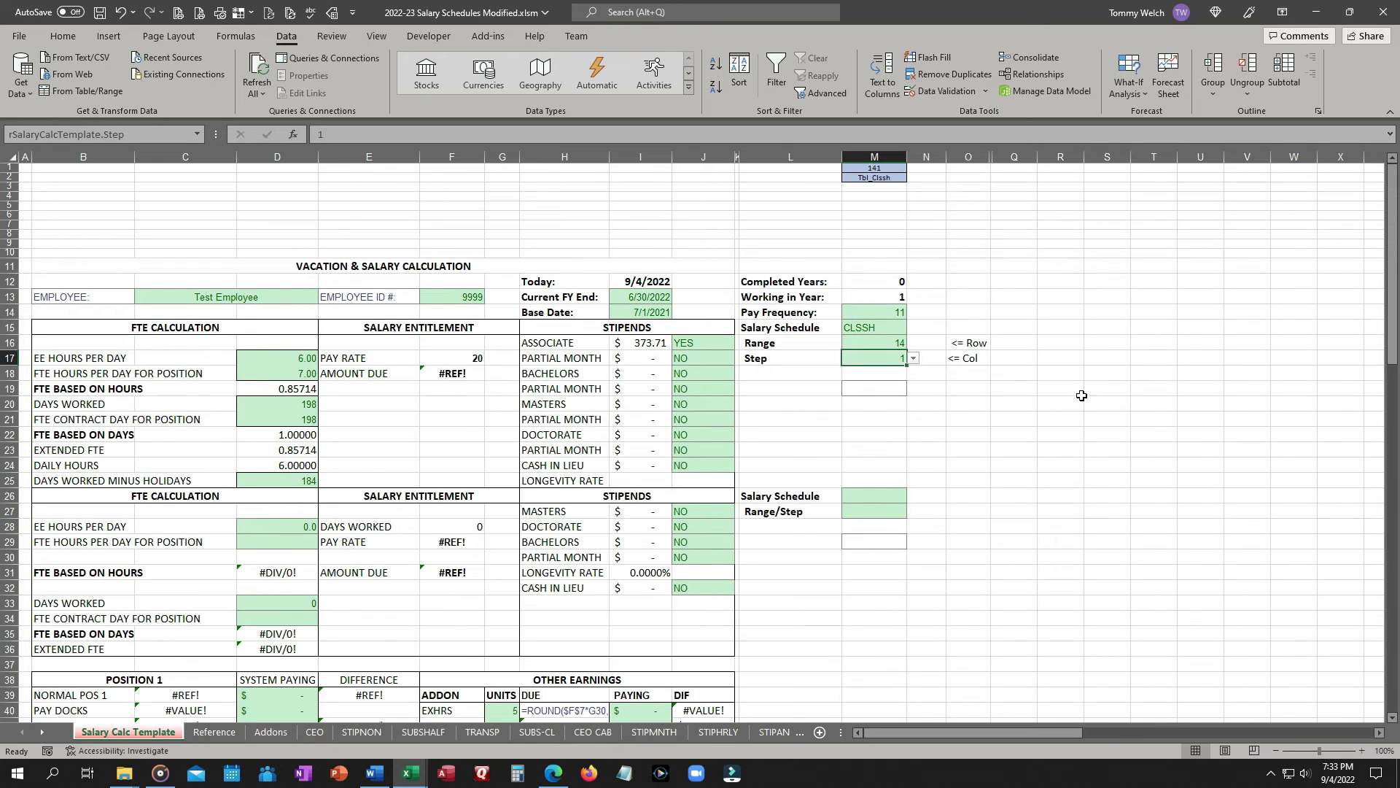
Set the Salary Schedule in M15 to CRT 1B and browse the Range cell's list of allowed values
{"action": "left_click", "coordinate": [868, 327]}
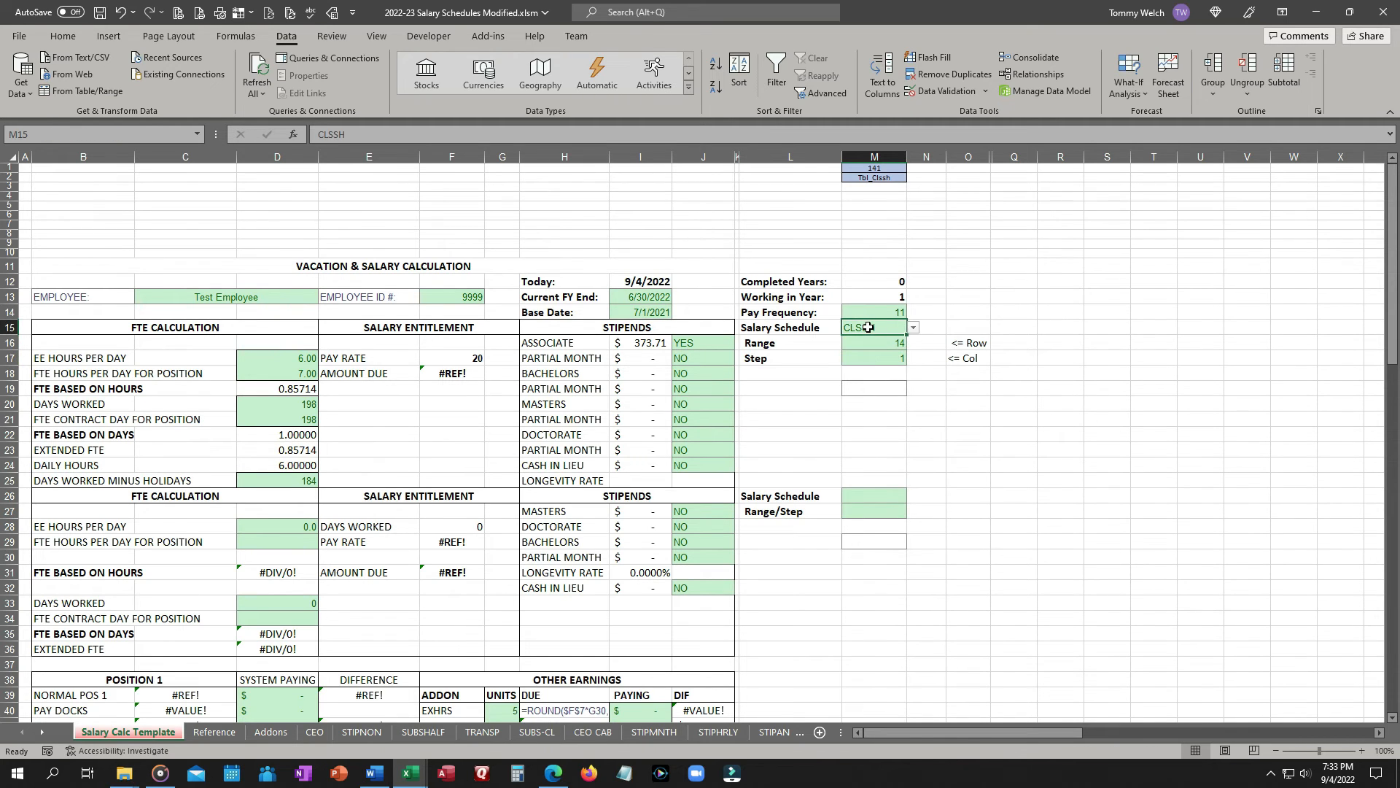
{"action": "left_click", "coordinate": [914, 329]}
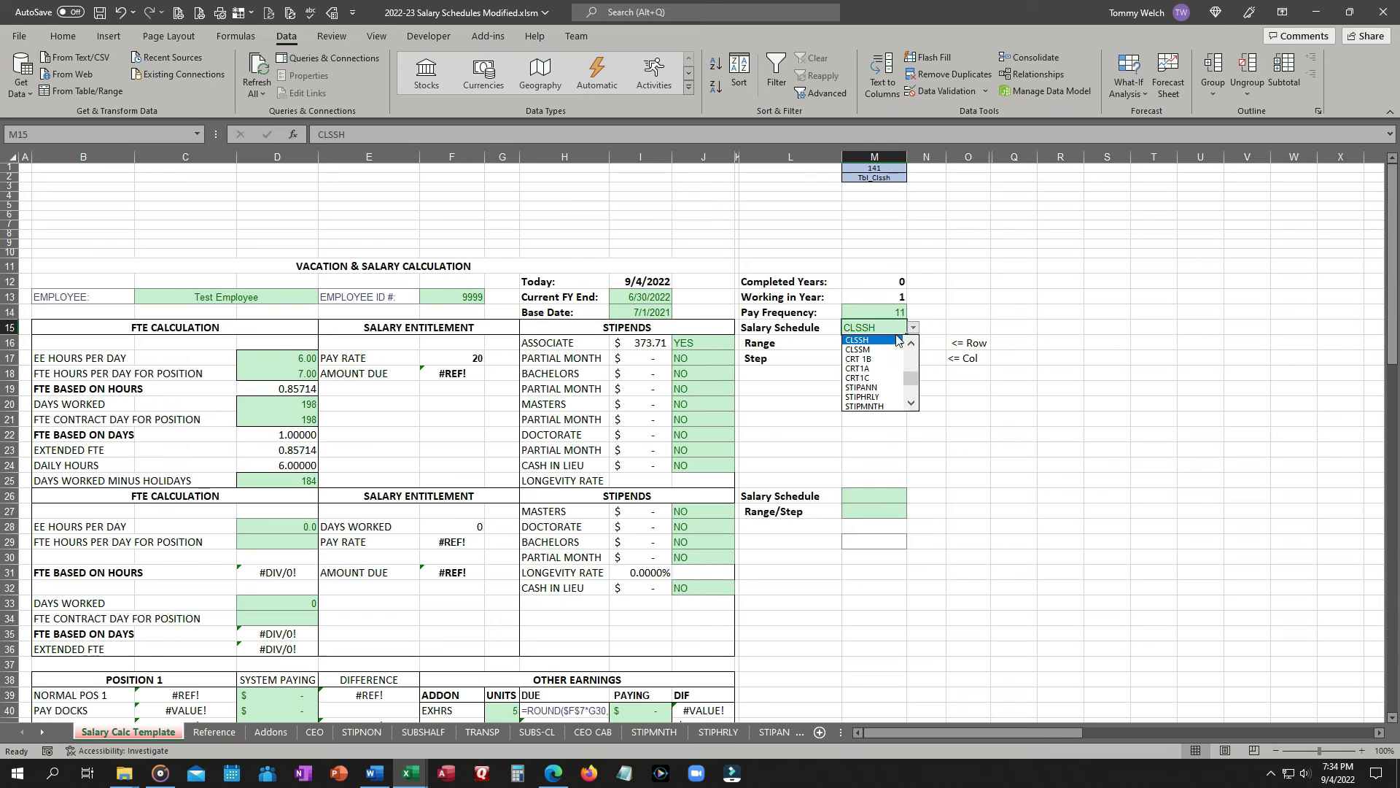
{"action": "left_click", "coordinate": [862, 359]}
{"action": "left_click", "coordinate": [901, 344]}
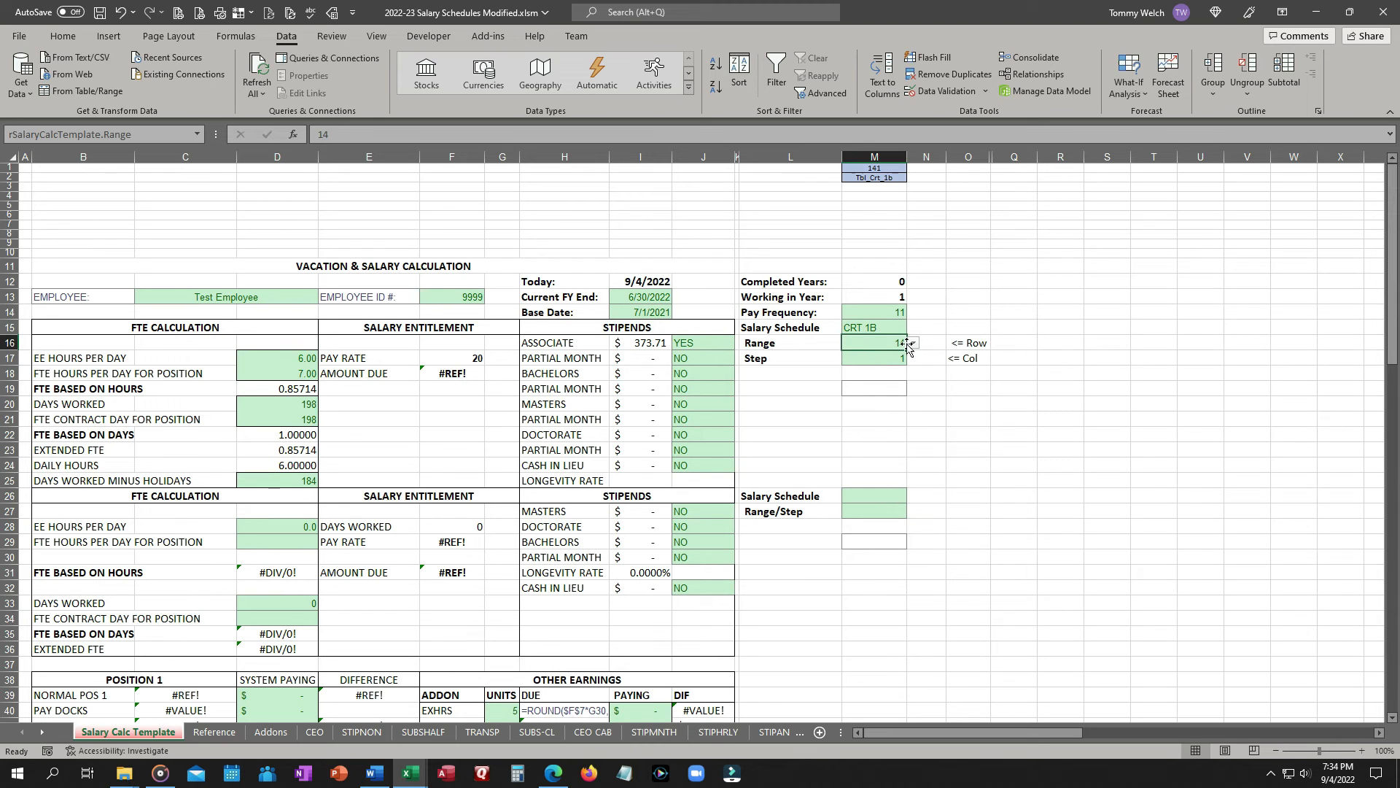
{"action": "left_click", "coordinate": [913, 344]}
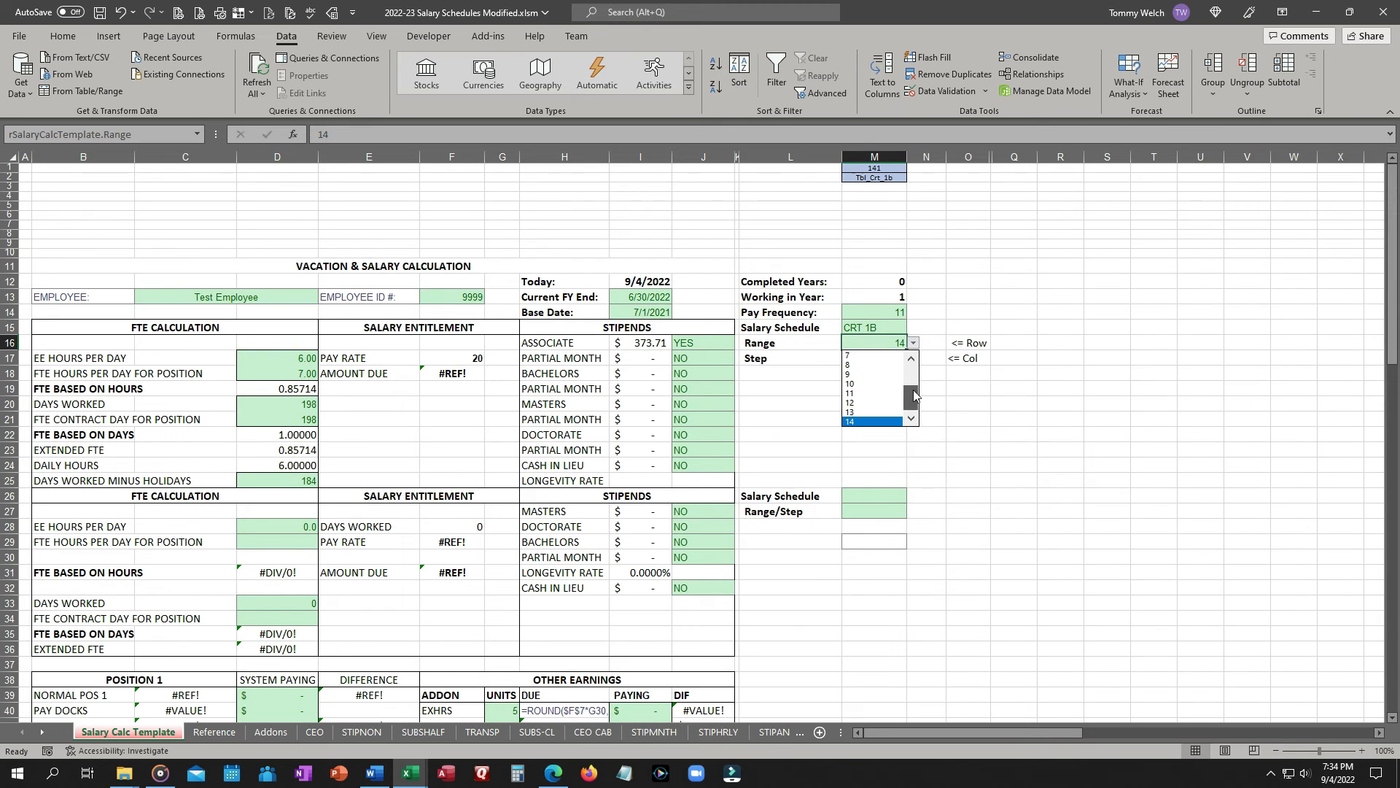
{"action": "left_click_drag", "start_coordinate": [917, 403], "coordinate": [913, 361]}
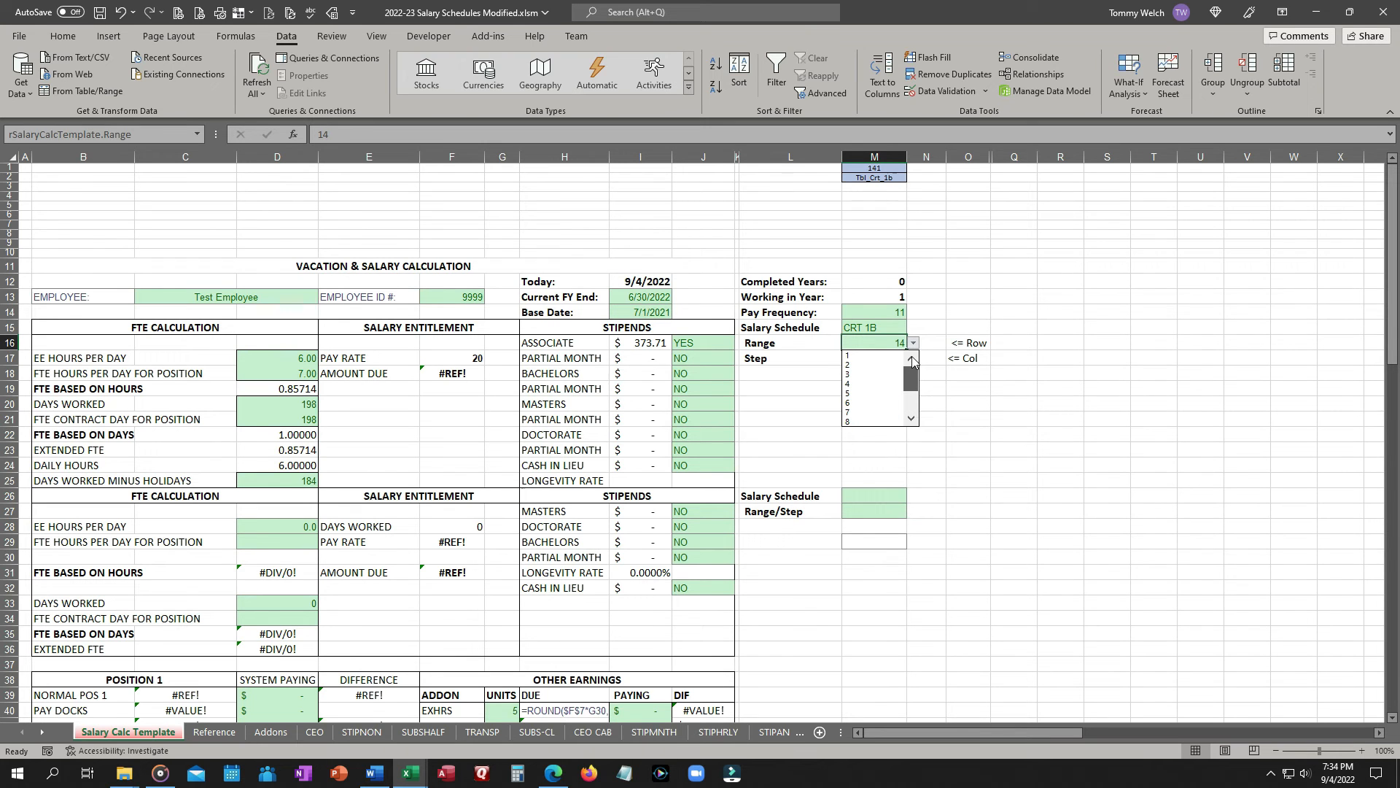
{"action": "left_click", "coordinate": [941, 319]}
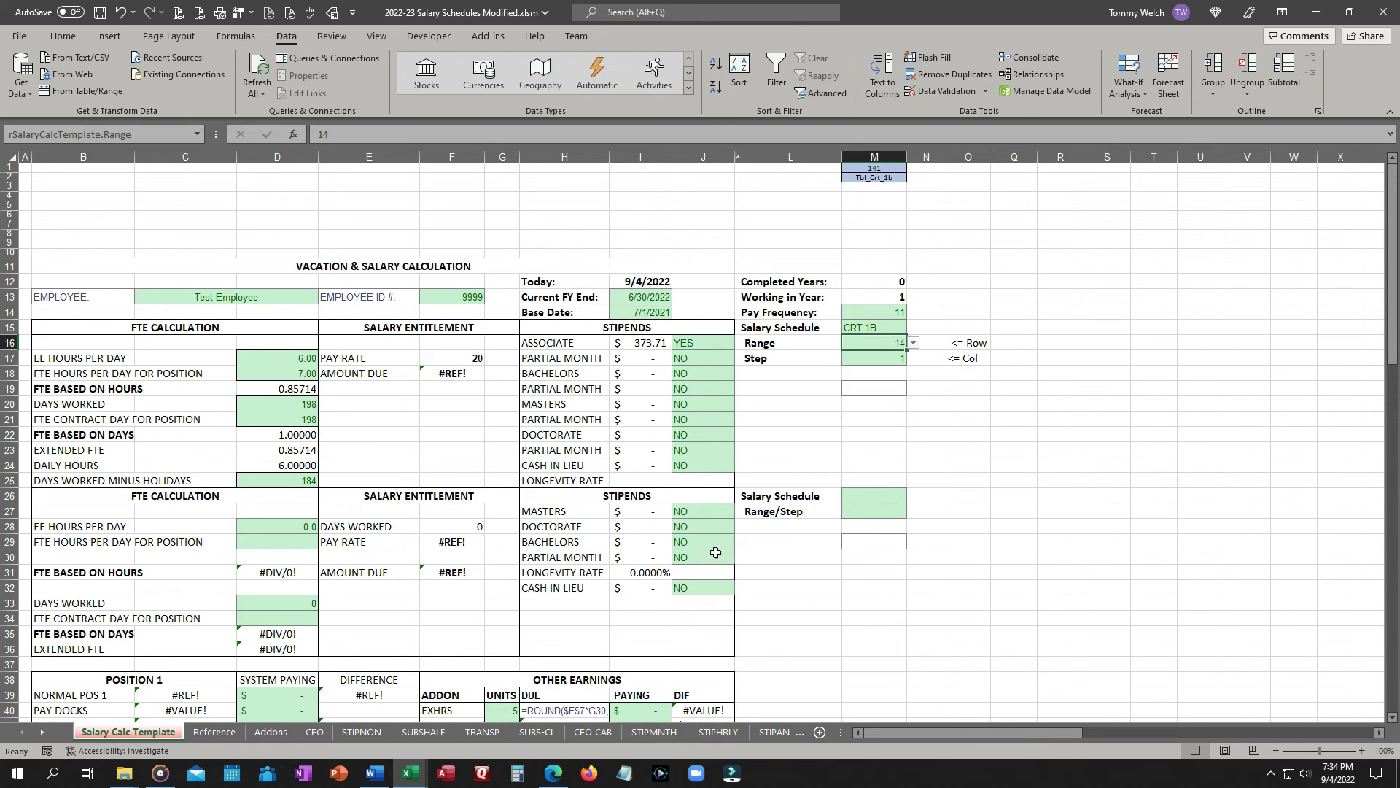
Compare the Row and Col lists on the Reference sheet with the salary table on the CRT 1B sheet
{"action": "left_click", "coordinate": [43, 732]}
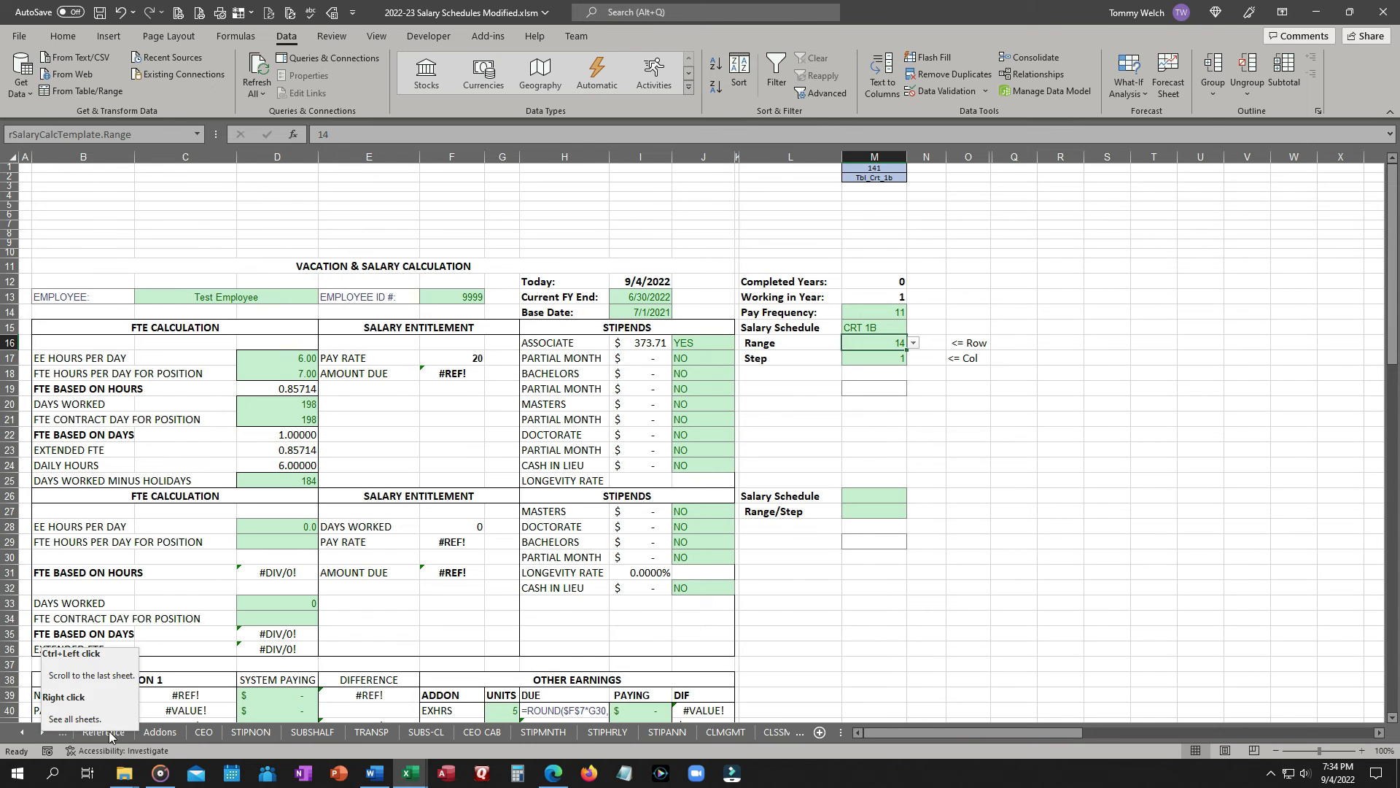
{"action": "left_click", "coordinate": [108, 731]}
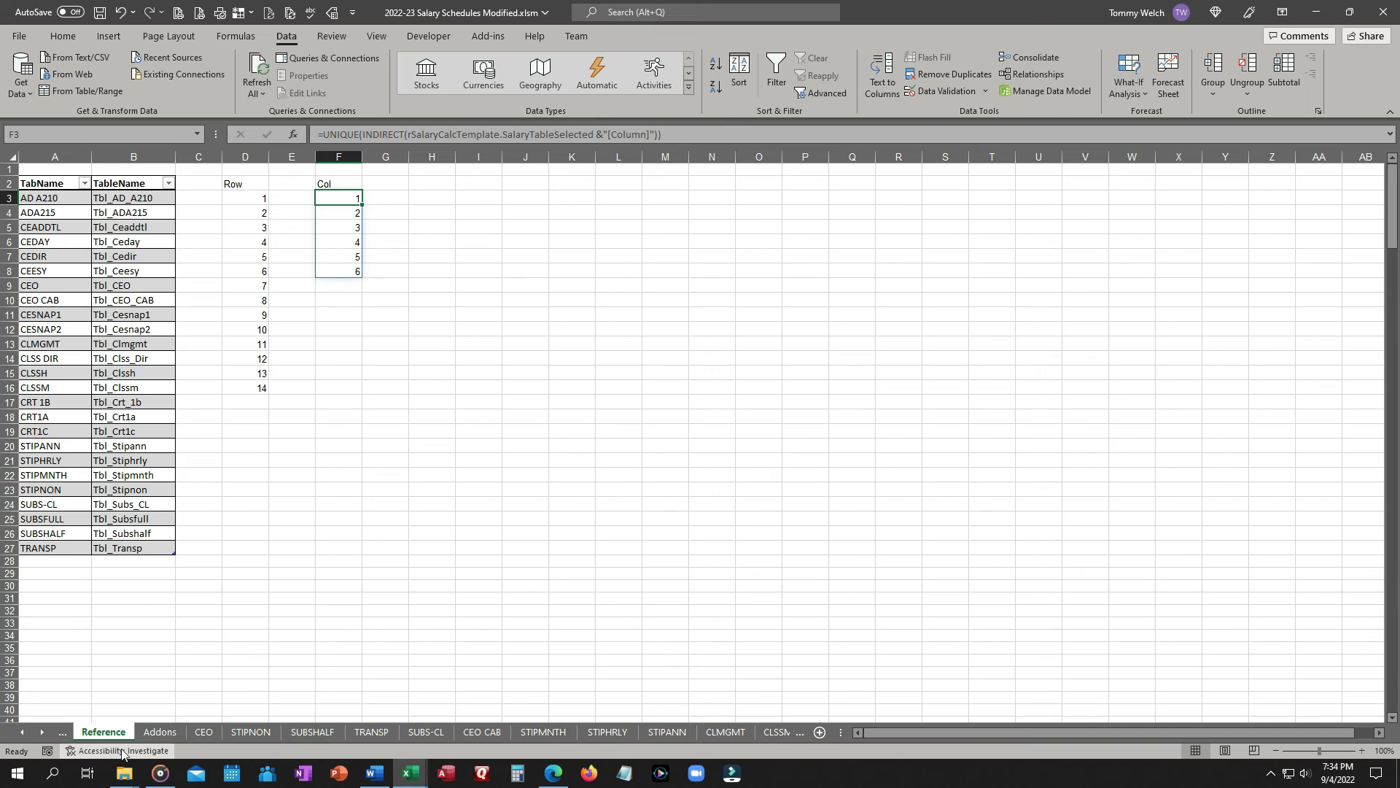
{"action": "left_click", "coordinate": [41, 732]}
{"action": "left_click", "coordinate": [41, 732]}
{"action": "left_click", "coordinate": [42, 732]}
{"action": "left_click", "coordinate": [42, 732]}
{"action": "left_click", "coordinate": [42, 732]}
{"action": "left_click", "coordinate": [41, 732]}
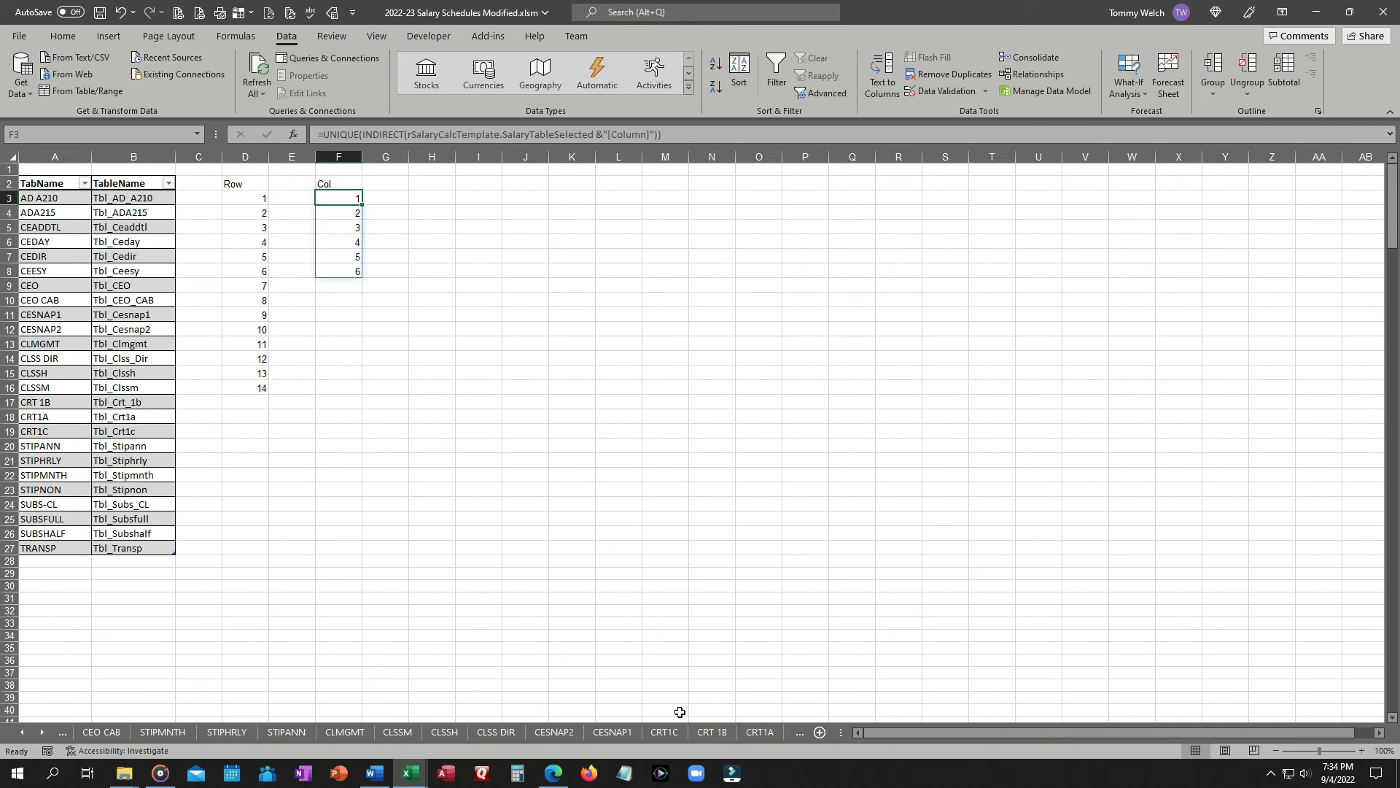
{"action": "left_click", "coordinate": [718, 733]}
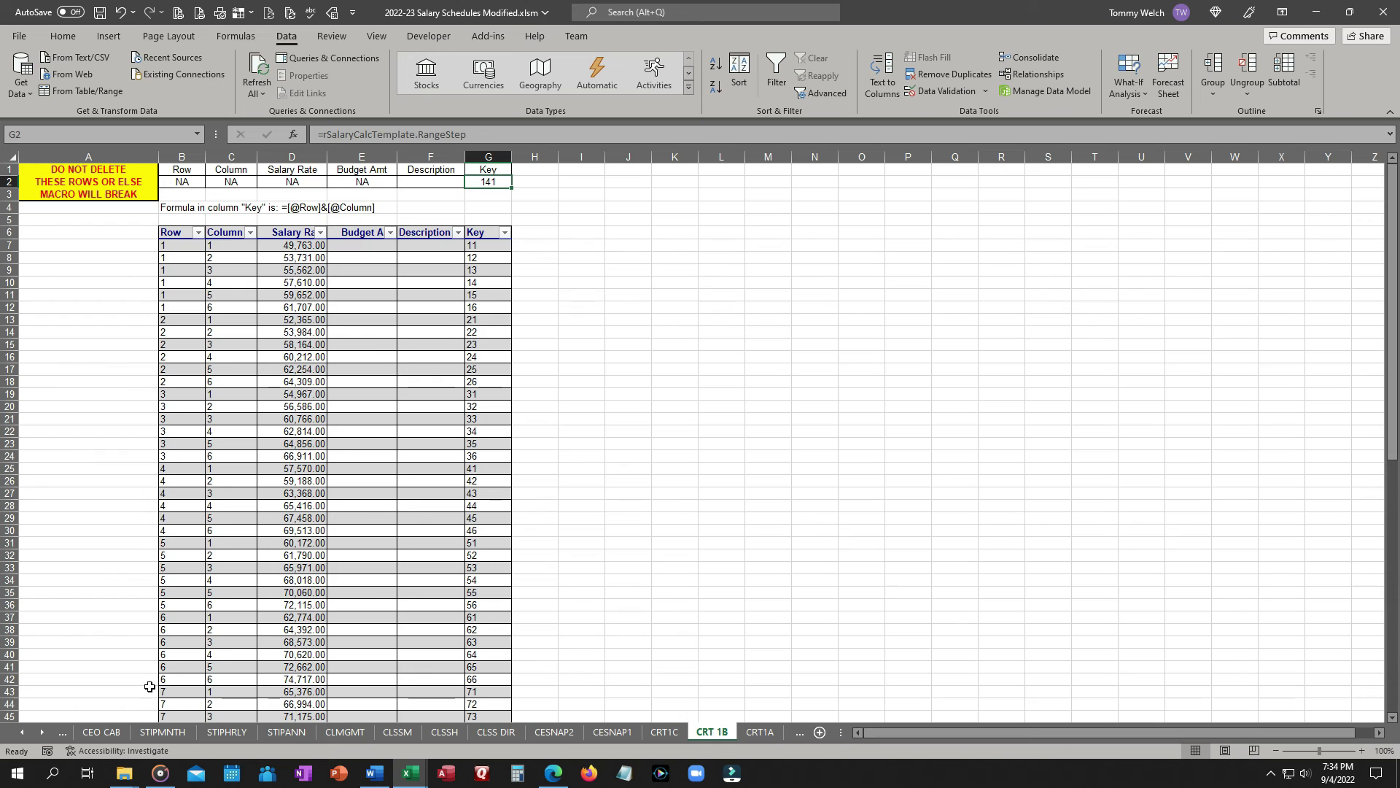
View the CEO CAB sheet's salary table and recheck the Range cell's allowed values on Salary Calc Template
{"action": "left_click", "coordinate": [102, 732]}
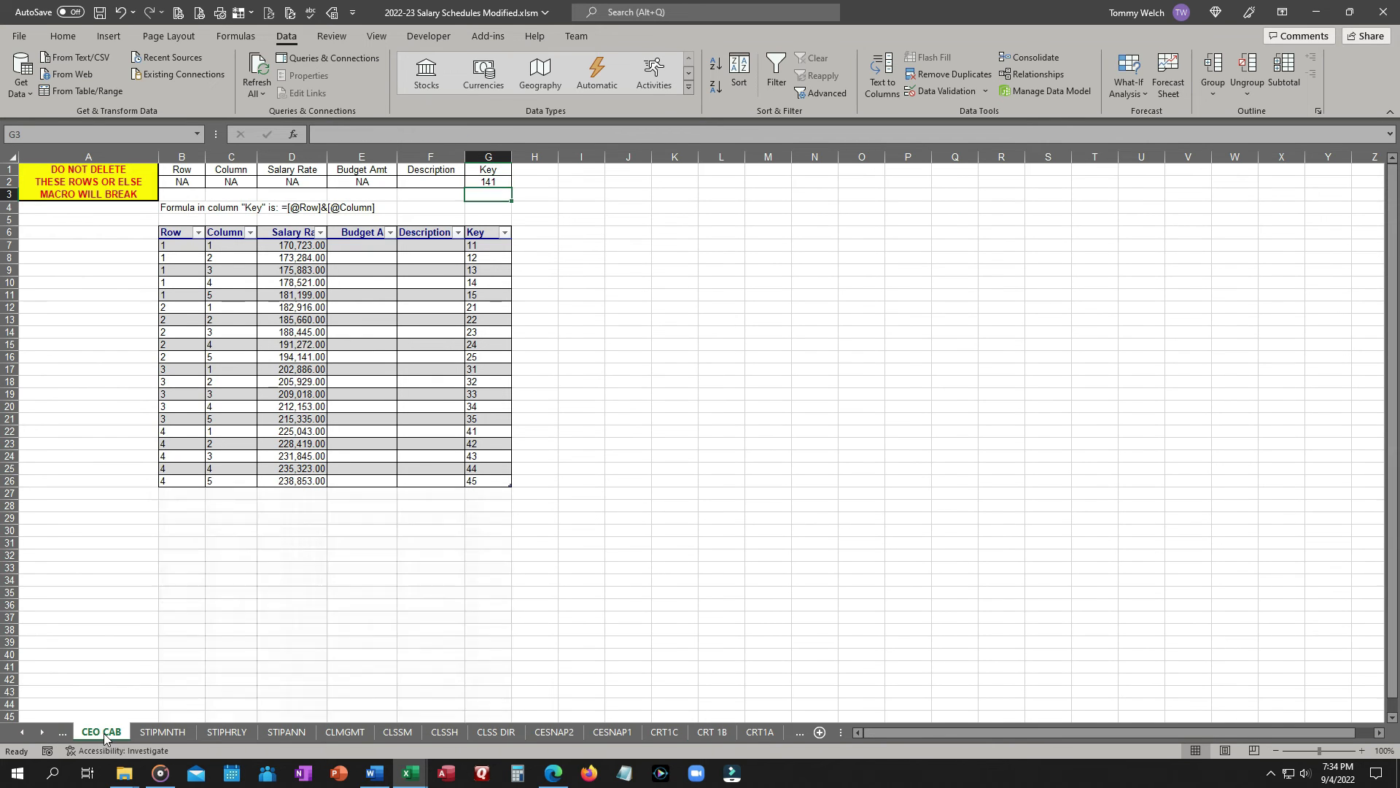
{"action": "left_click", "coordinate": [20, 733]}
{"action": "left_click", "coordinate": [21, 733]}
{"action": "left_click", "coordinate": [22, 733]}
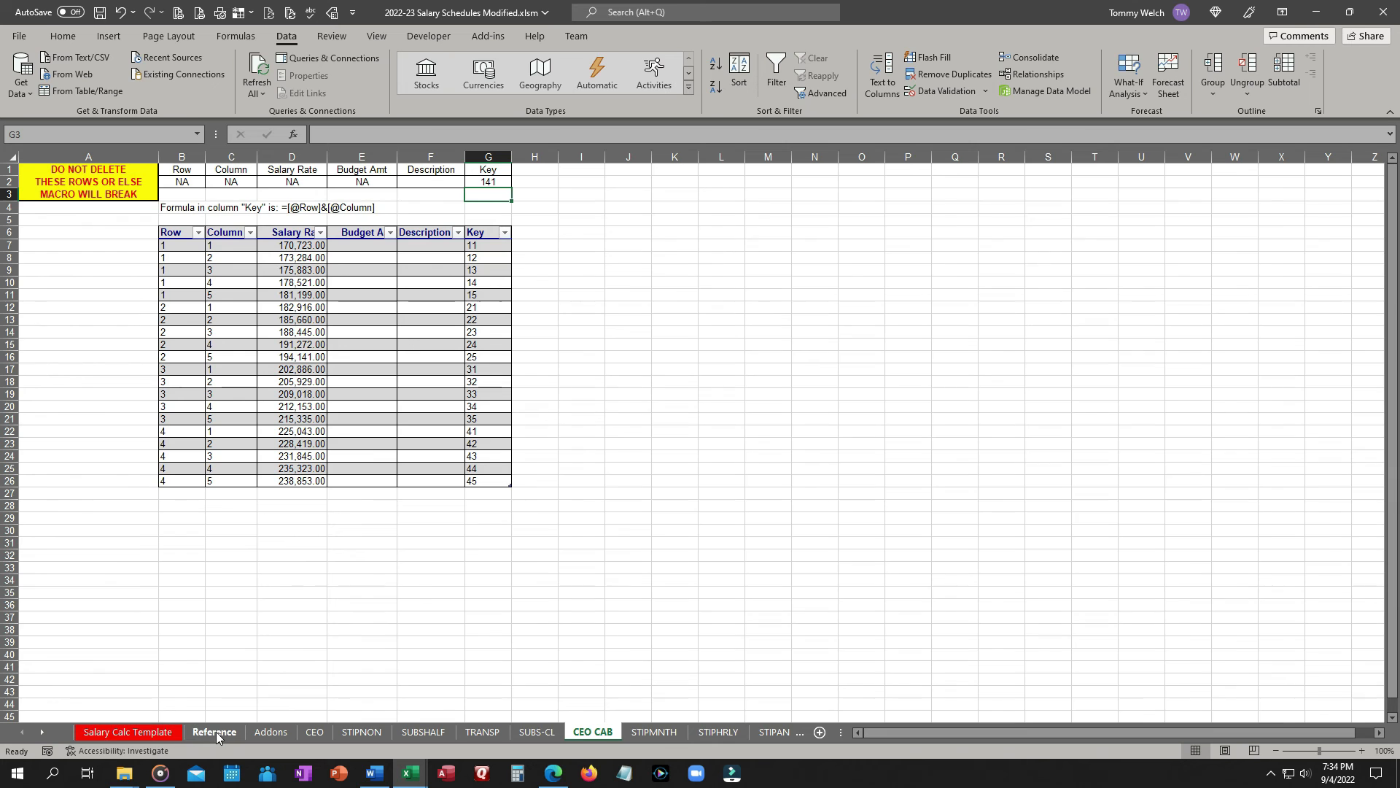
{"action": "left_click", "coordinate": [138, 732]}
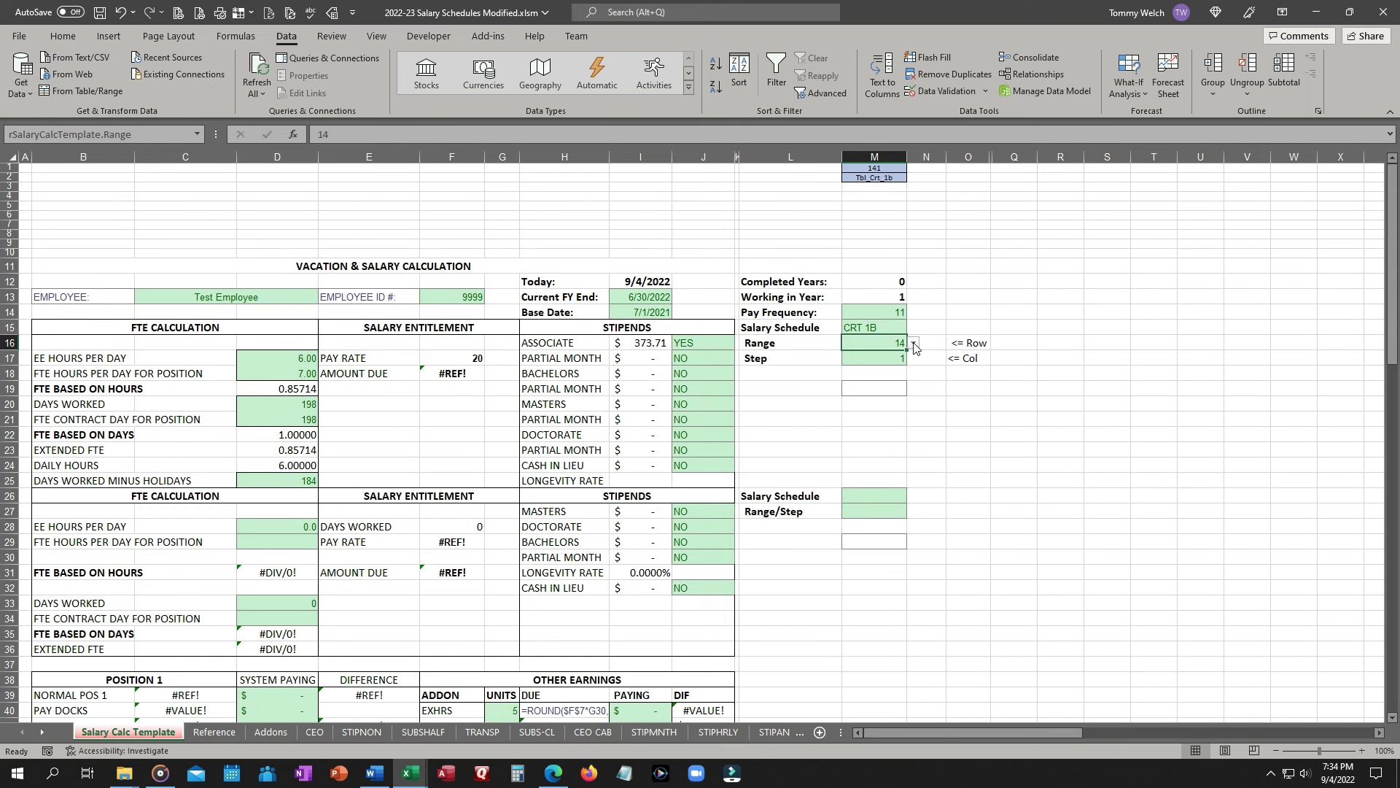
{"action": "left_click", "coordinate": [913, 344]}
{"action": "left_click", "coordinate": [945, 313]}
Set the Salary Schedule to CEO on Salary Calc Template, with Range 1 and Step 3
{"action": "left_click", "coordinate": [901, 326]}
{"action": "left_click", "coordinate": [917, 329]}
{"action": "left_click_drag", "start_coordinate": [914, 378], "coordinate": [913, 360]}
{"action": "left_click", "coordinate": [891, 368]}
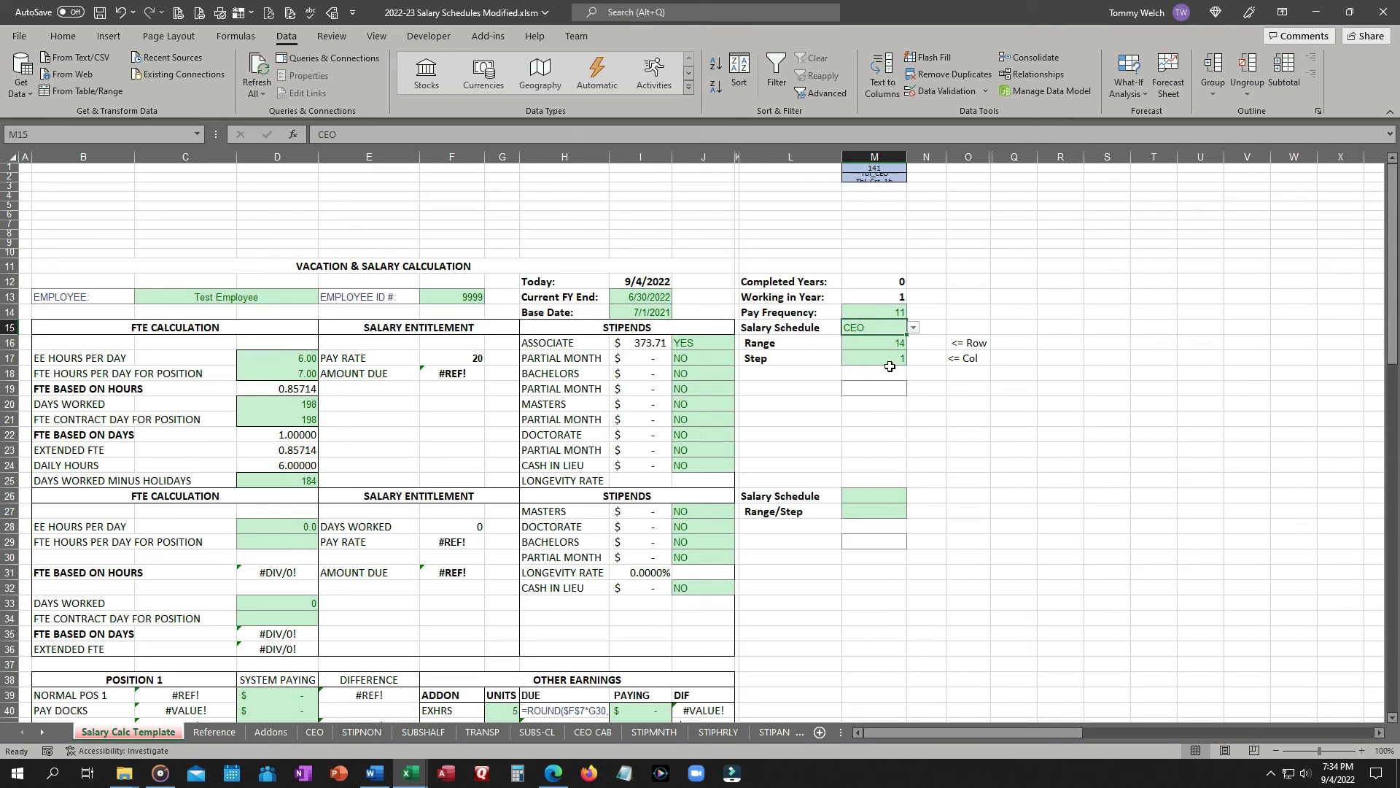
{"action": "left_click", "coordinate": [905, 345]}
{"action": "type", "text": "1"}
{"action": "key", "text": "Return"}
{"action": "left_click", "coordinate": [914, 365]}
{"action": "left_click", "coordinate": [882, 394]}
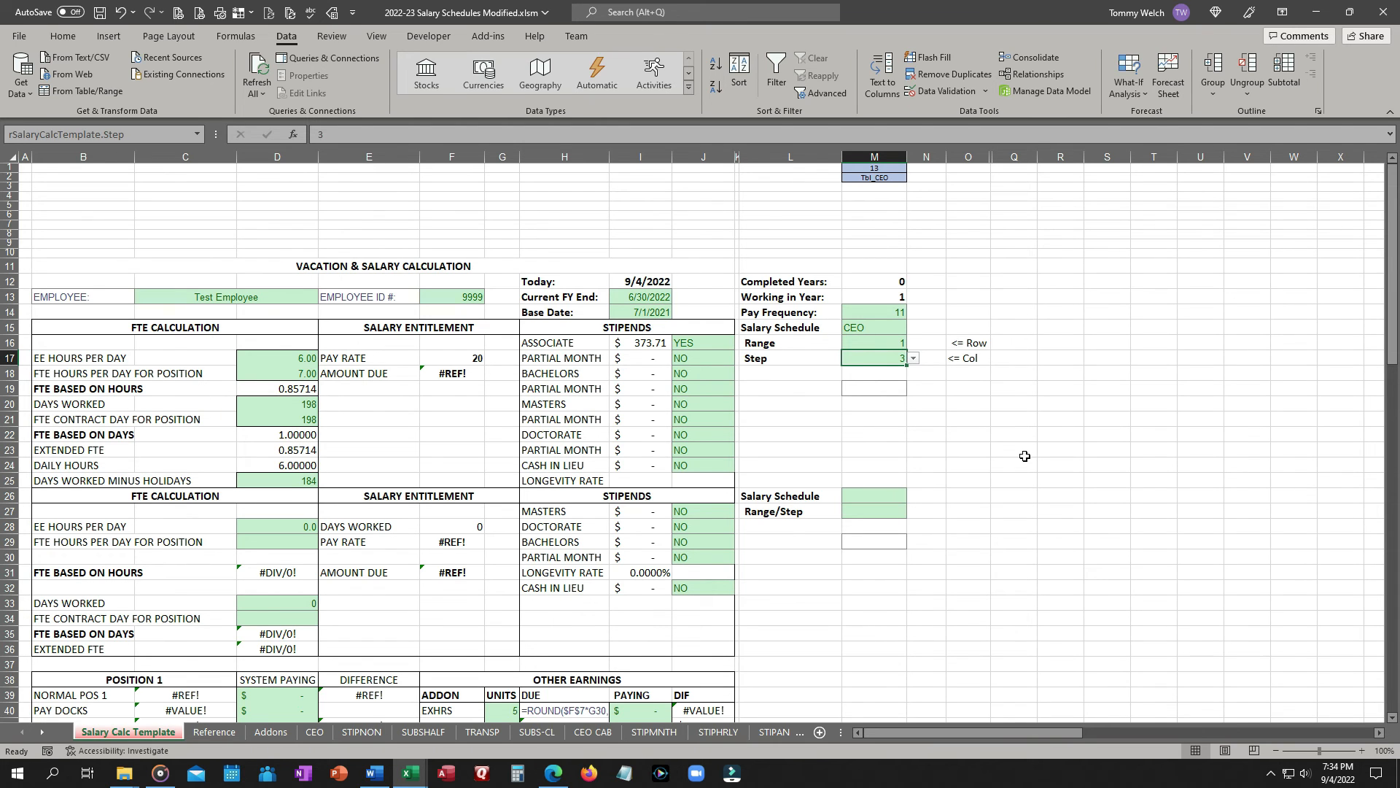
Change the Salary Schedule to CEO CAB and choose Range 2 and Step 4 from their lists
{"action": "left_click", "coordinate": [892, 342]}
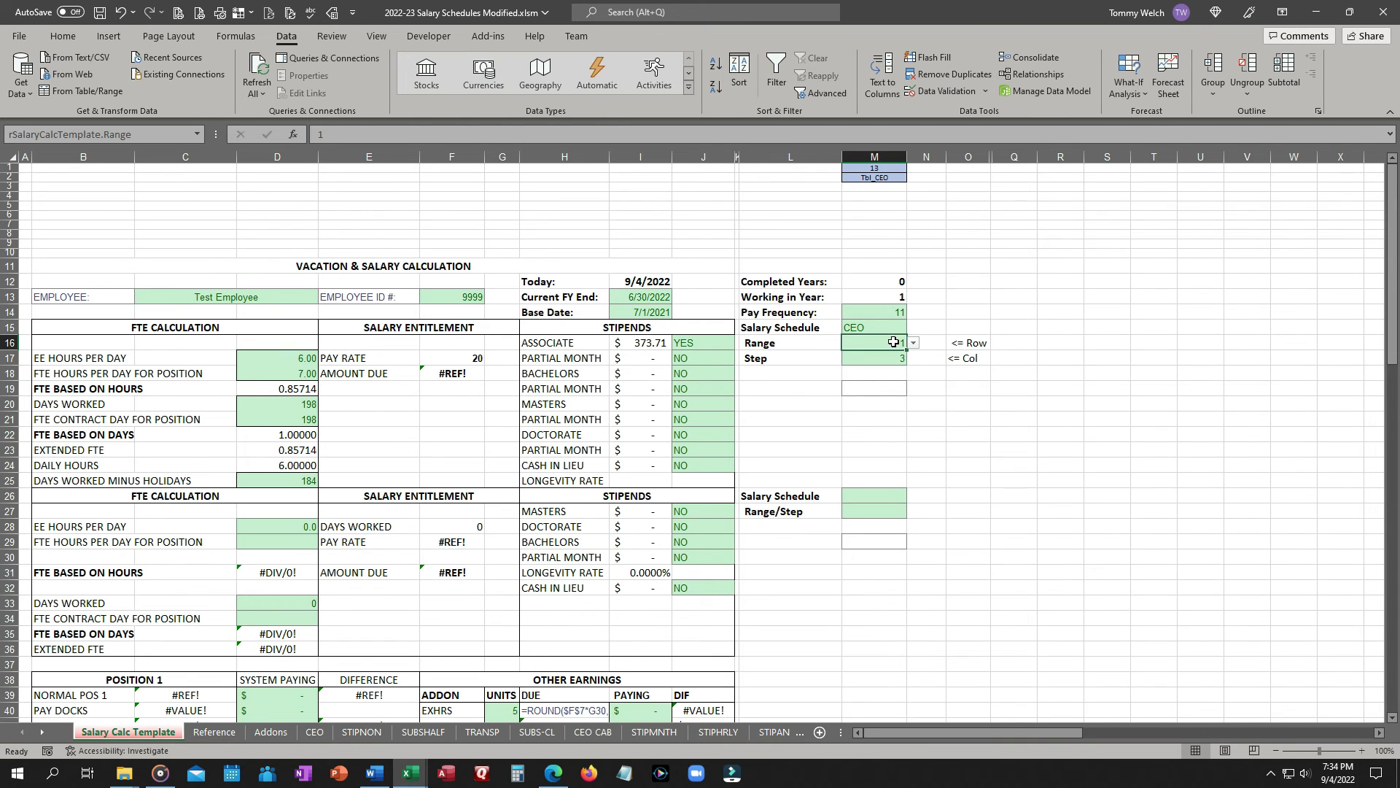
{"action": "left_click", "coordinate": [890, 327]}
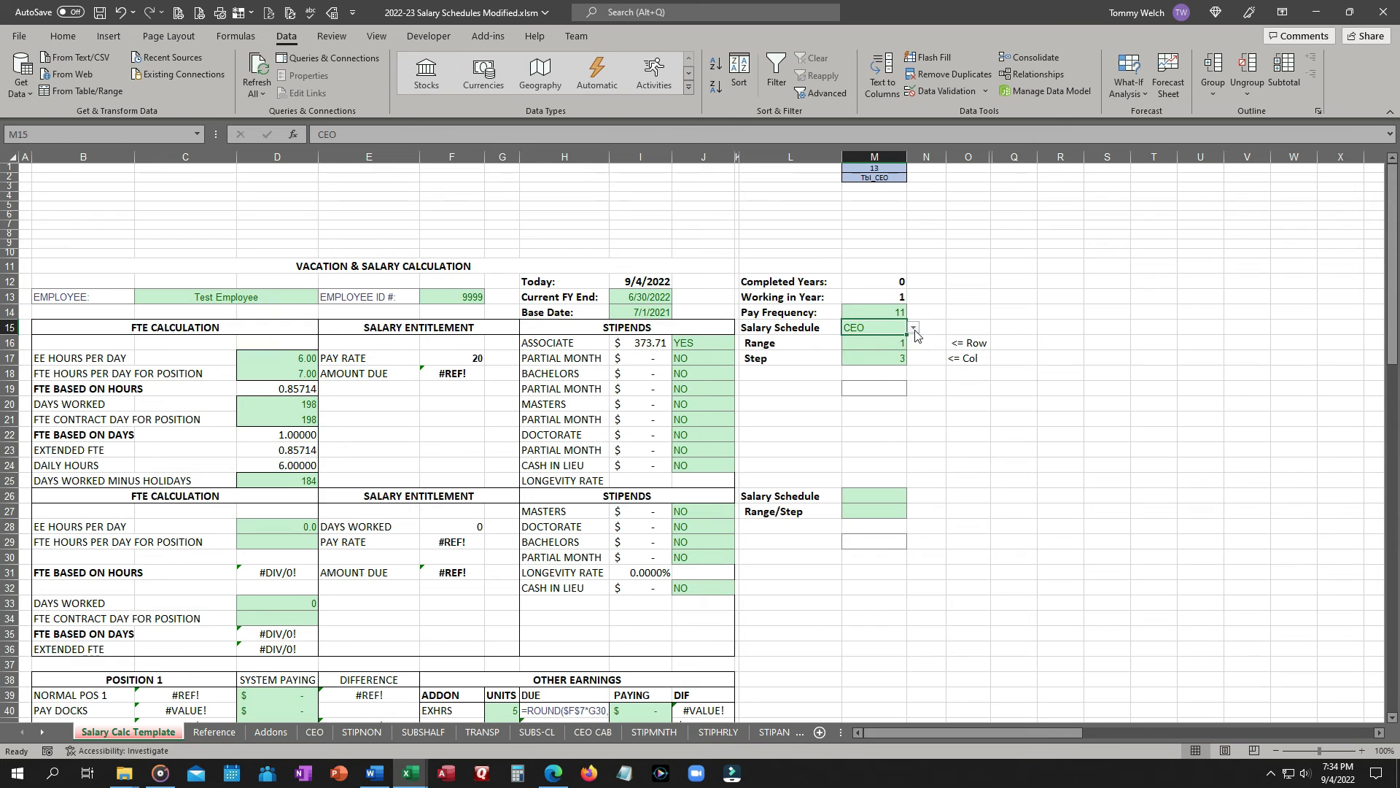
{"action": "left_click", "coordinate": [915, 327]}
{"action": "left_click", "coordinate": [892, 350]}
{"action": "left_click", "coordinate": [890, 342]}
{"action": "left_click", "coordinate": [913, 343]}
{"action": "left_click", "coordinate": [878, 364]}
{"action": "left_click", "coordinate": [893, 358]}
{"action": "left_click", "coordinate": [914, 358]}
{"action": "left_click", "coordinate": [891, 398]}
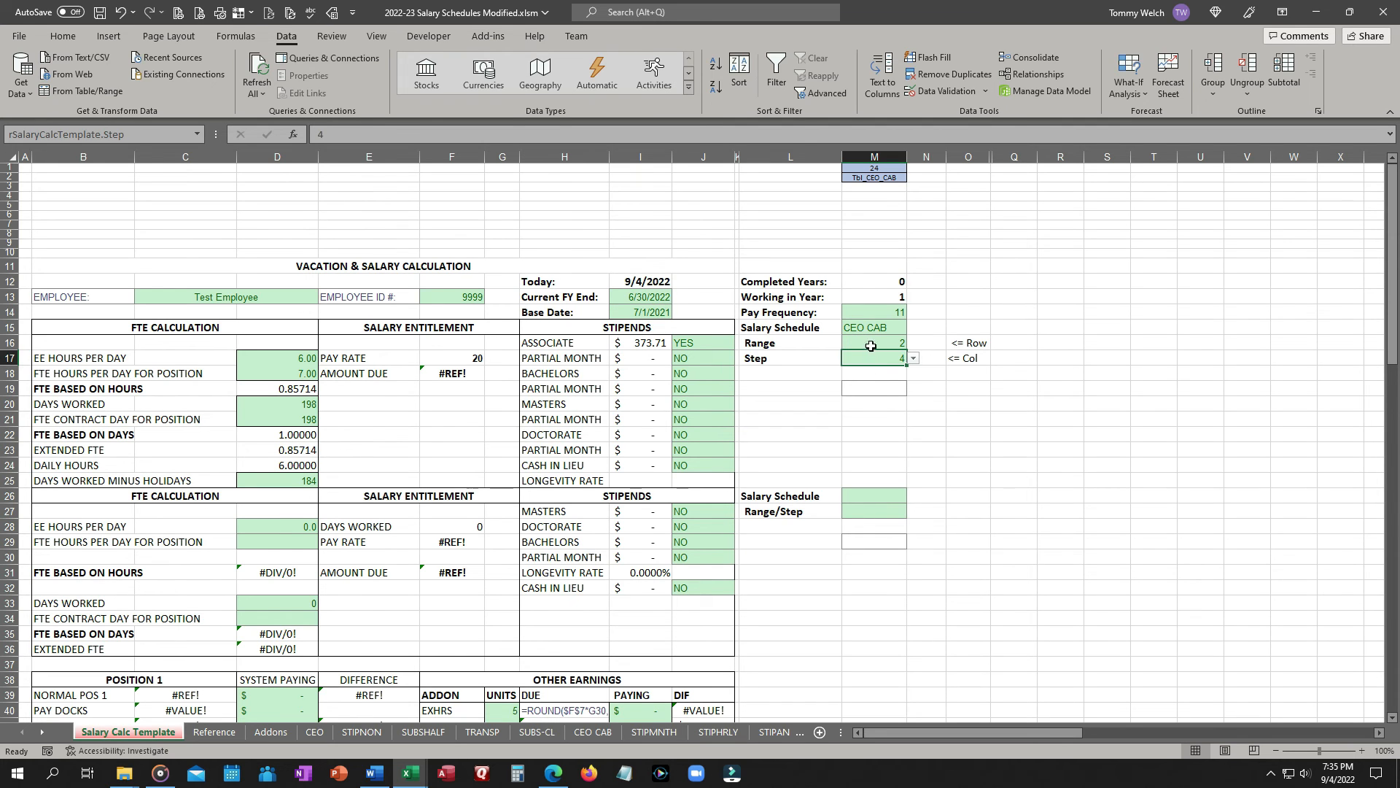
Check the lookup rows on the CEO CAB and SUBS-CL sheets for the chosen key, and return to Salary Calc Template
{"action": "left_click", "coordinate": [873, 328]}
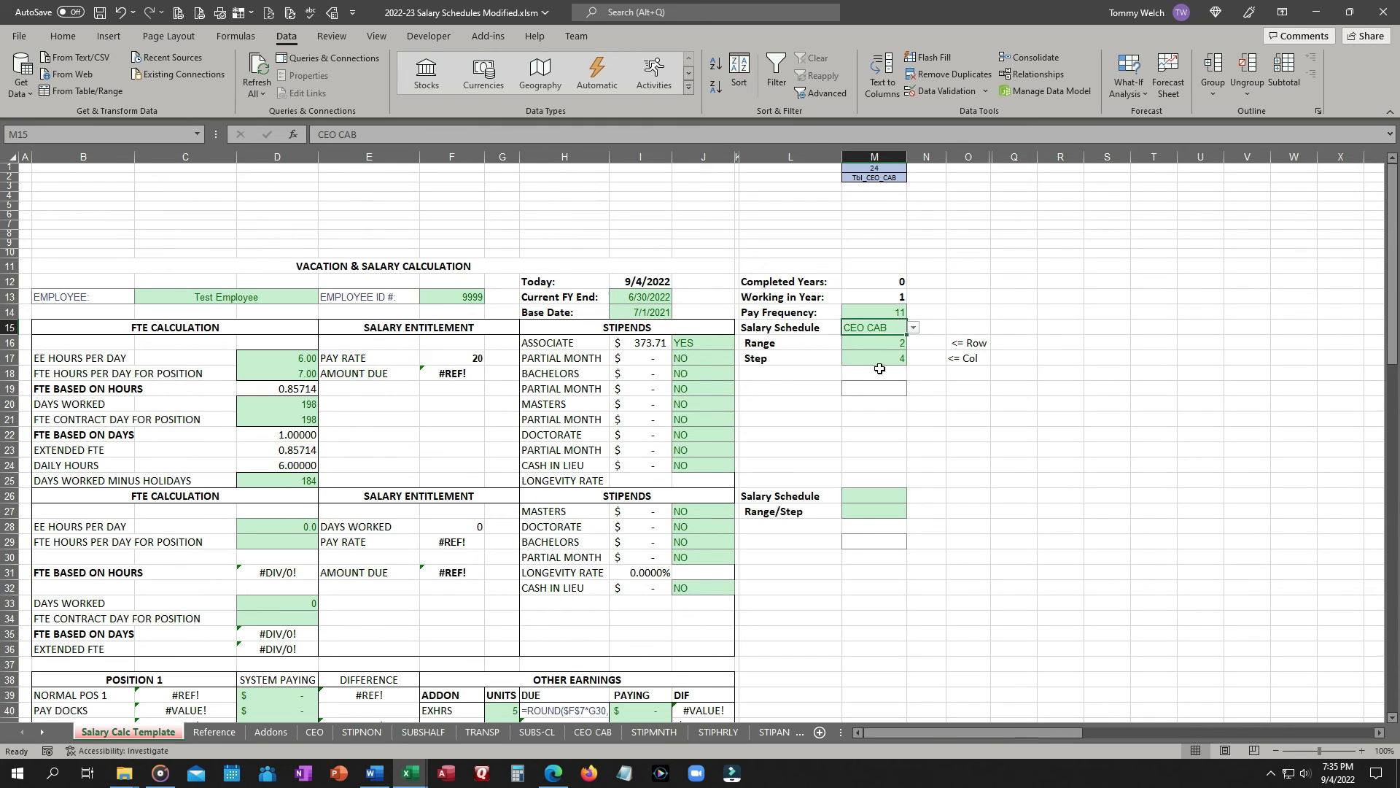
{"action": "left_click", "coordinate": [593, 733]}
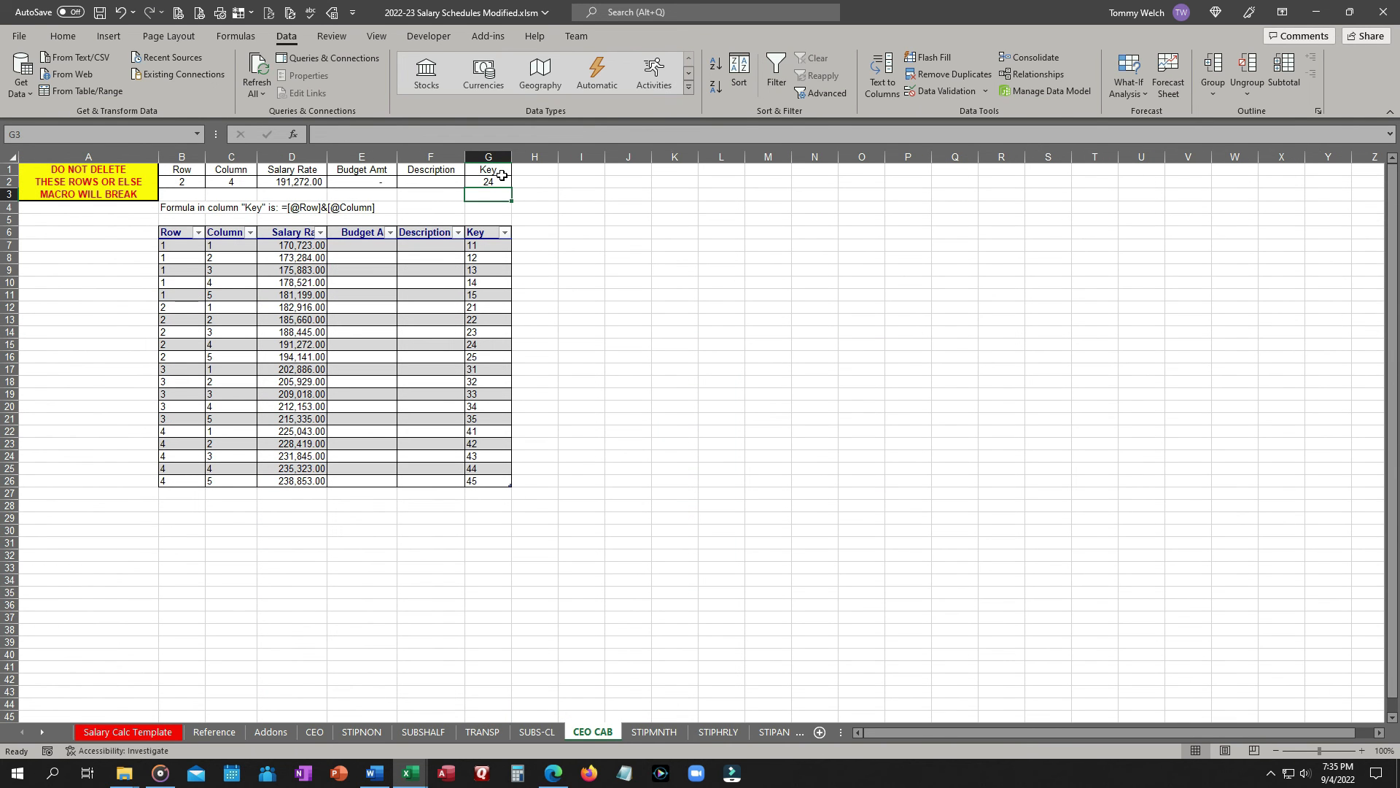
{"action": "left_click", "coordinate": [536, 732]}
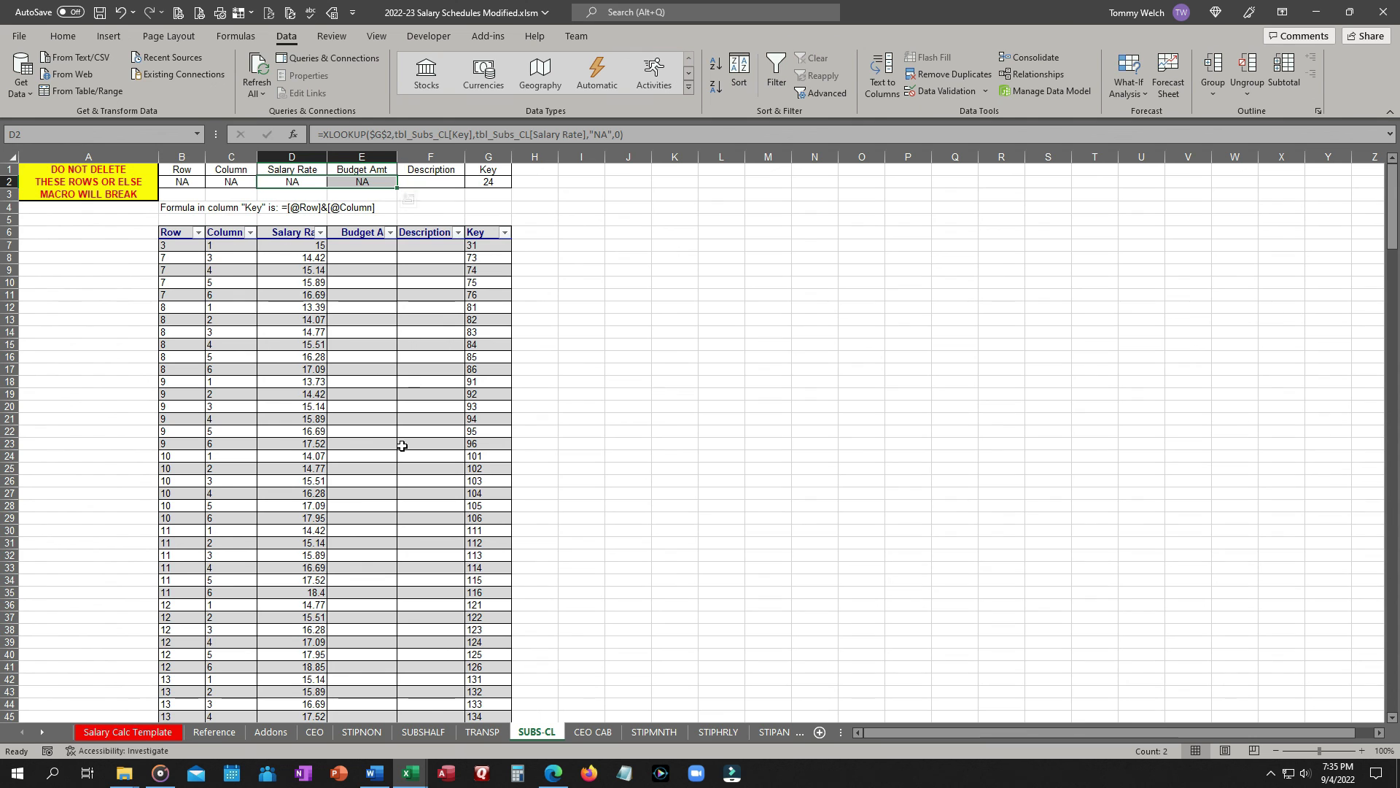
{"action": "left_click", "coordinate": [150, 731]}
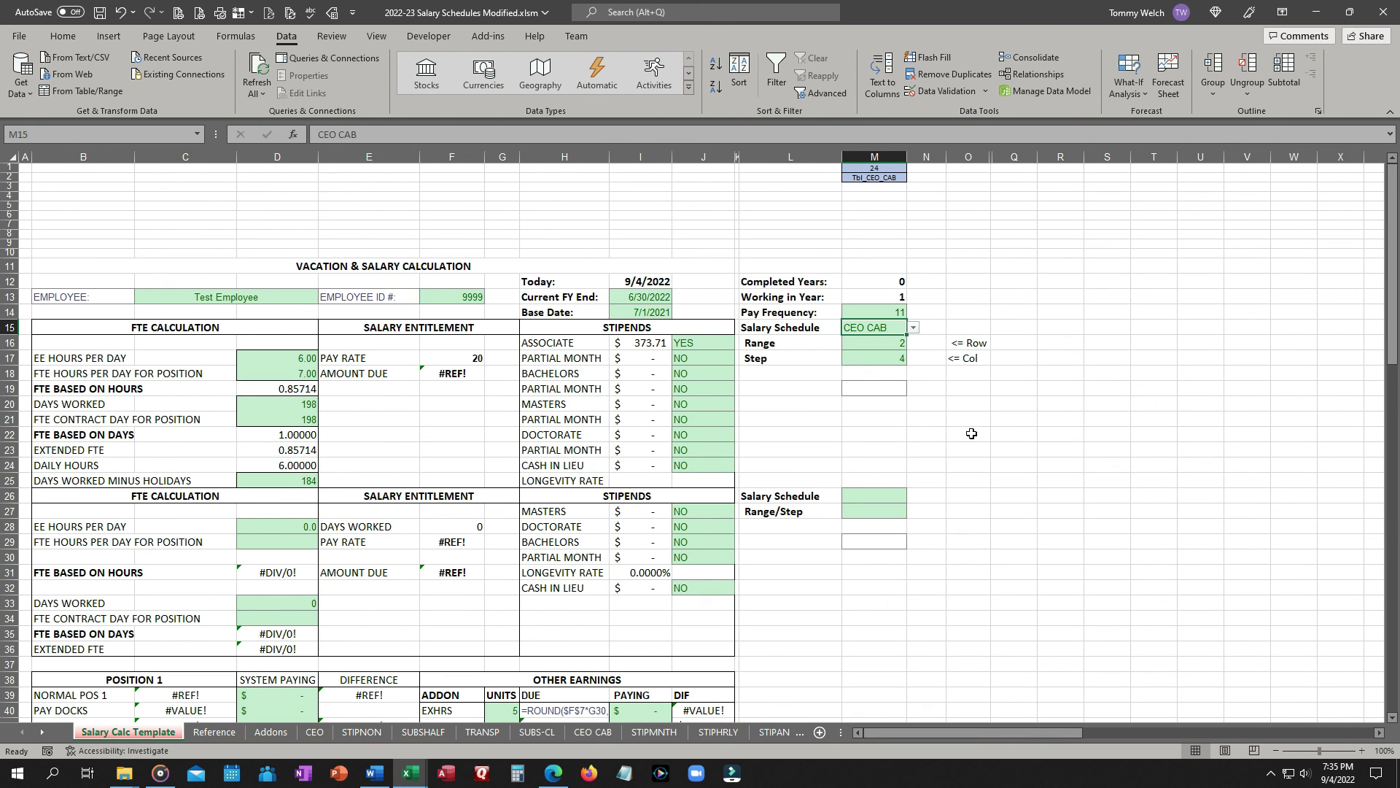